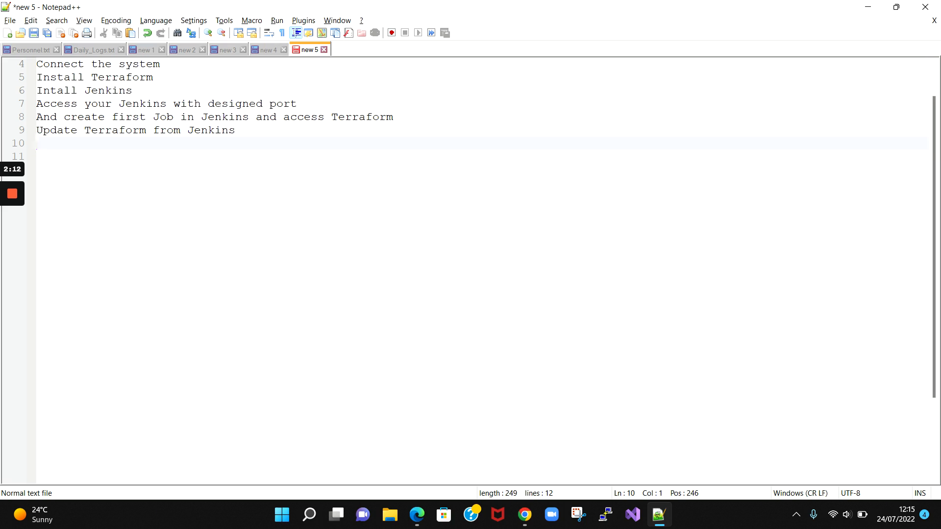
# - Bring up the jenkins.sh script in Chrome, then switch to the EC2 Instances tab
pyautogui.click(524, 514)
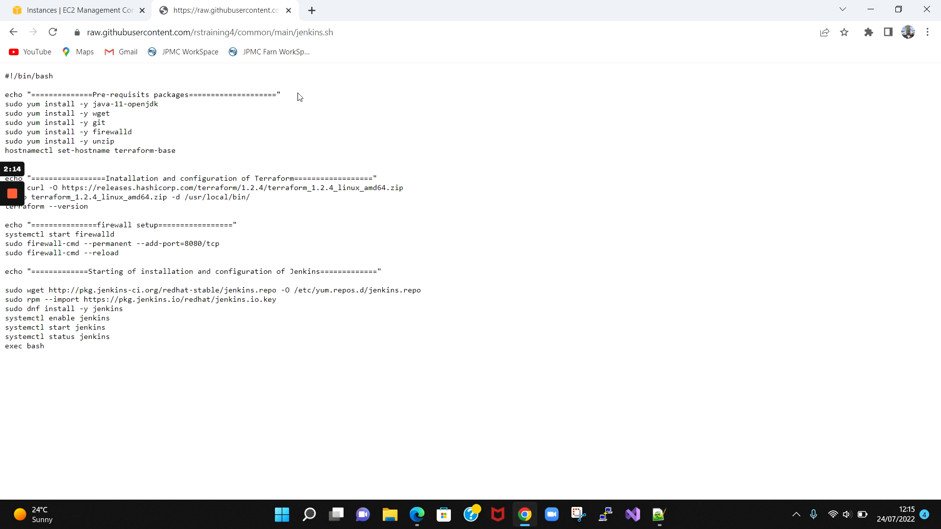
pyautogui.click(74, 8)
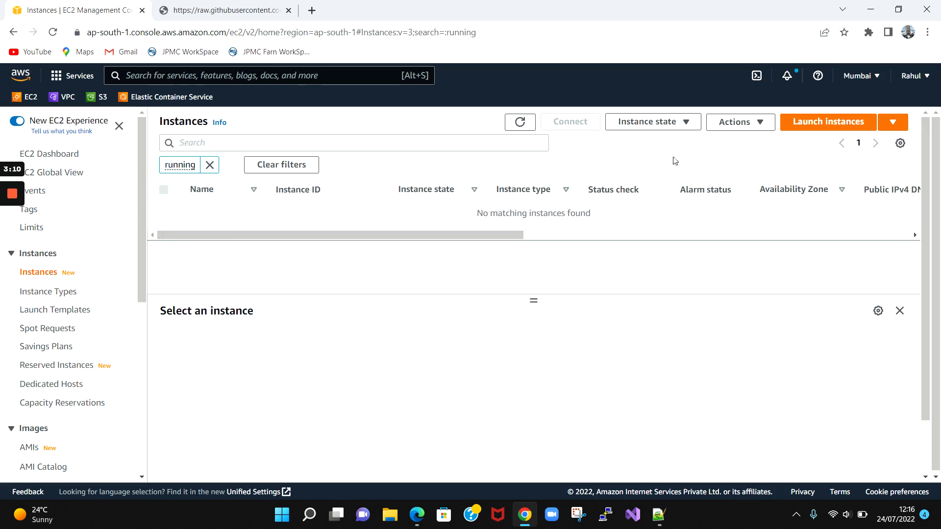
# - Begin a new EC2 instance launch named terraform-base
pyautogui.click(830, 121)
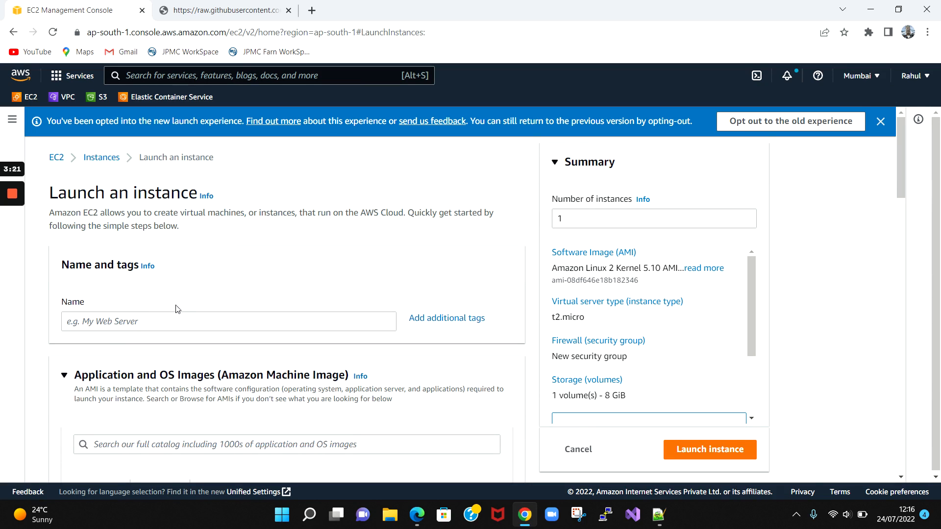
pyautogui.scroll(-1, 179, 306)
pyautogui.click(179, 260)
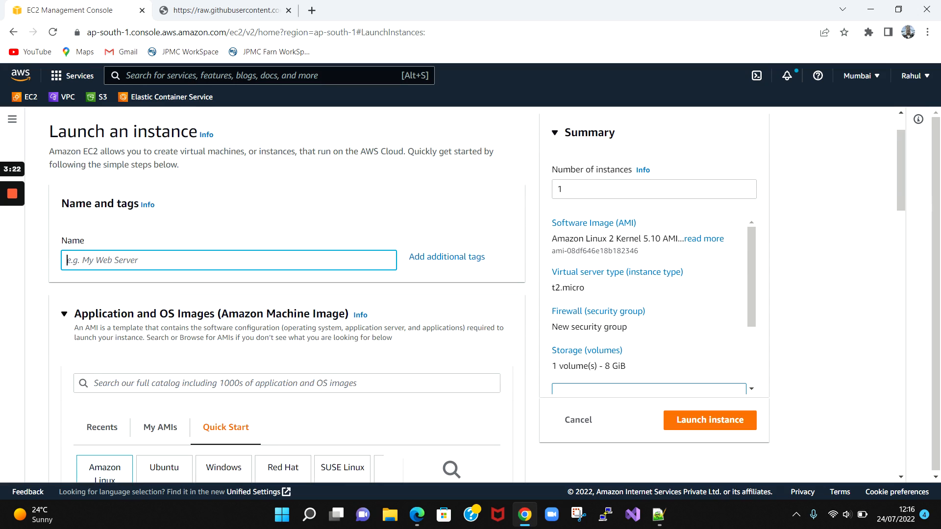
pyautogui.write('ter')
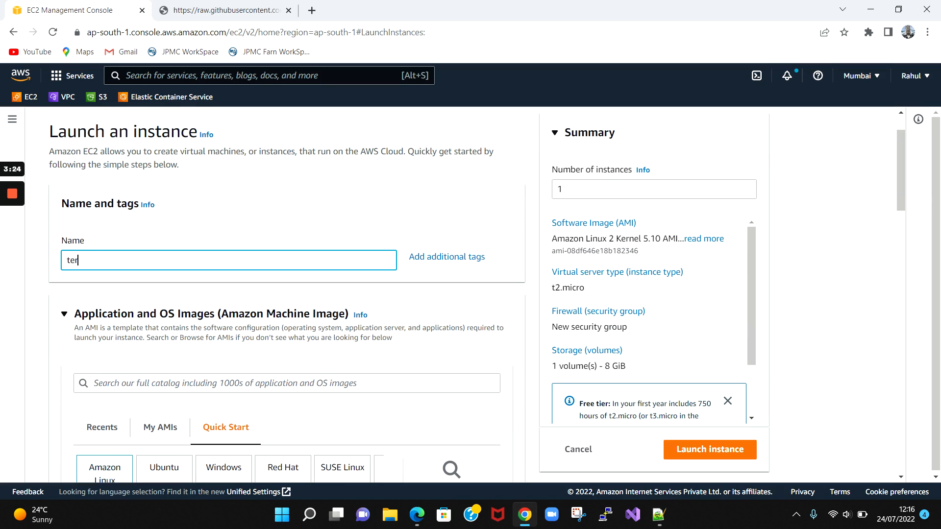
pyautogui.write('raform-base')
# - Select the Red Hat Enterprise Linux 8 (HVM) Quick Start image for the instance
pyautogui.scroll(-1, 284, 316)
pyautogui.scroll(-3, 284, 316)
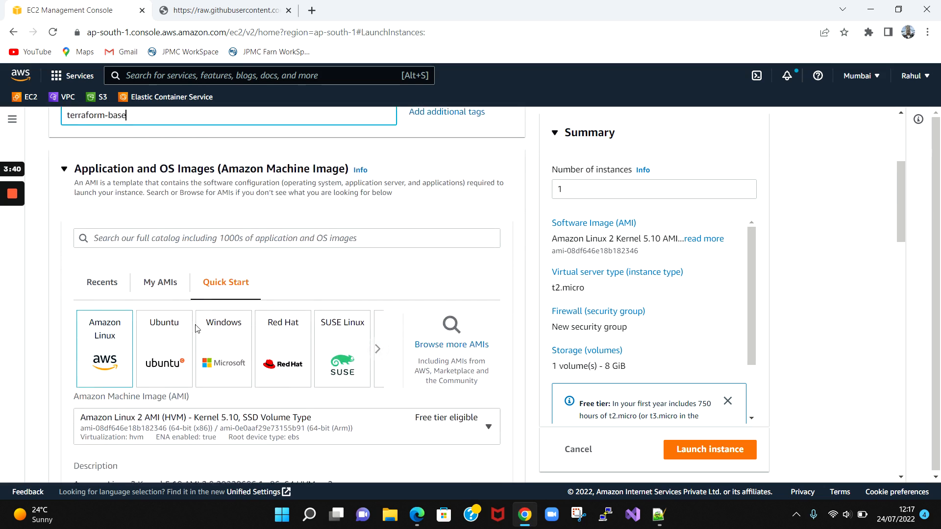
pyautogui.click(284, 315)
pyautogui.scroll(-1, 283, 316)
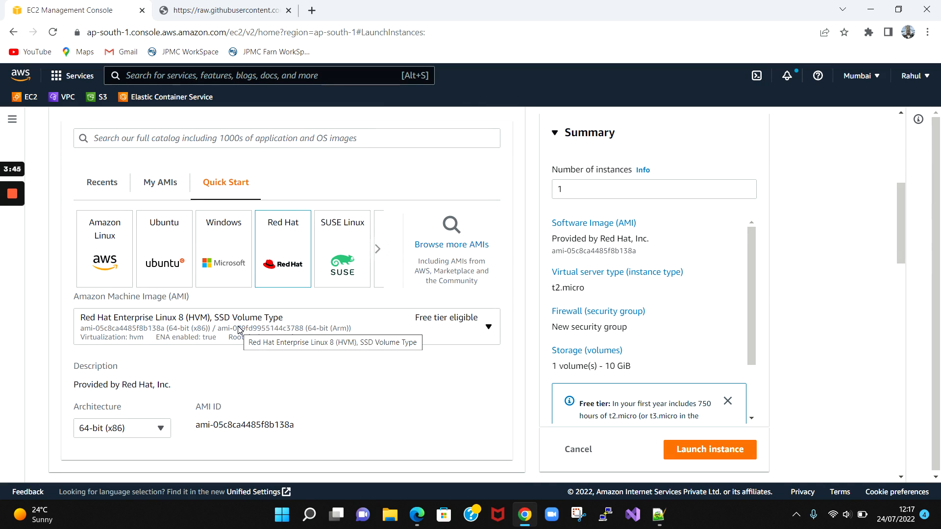
pyautogui.scroll(-2, 239, 329)
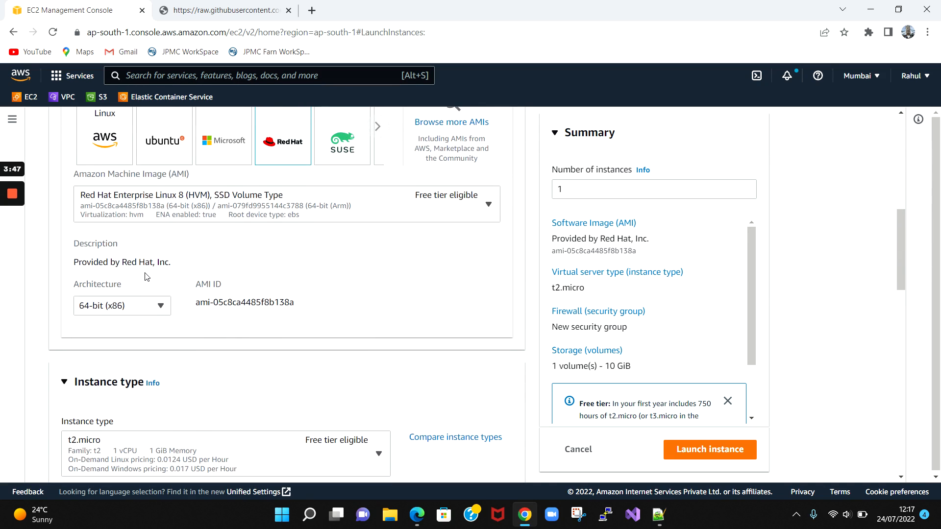
pyautogui.scroll(-1, 146, 284)
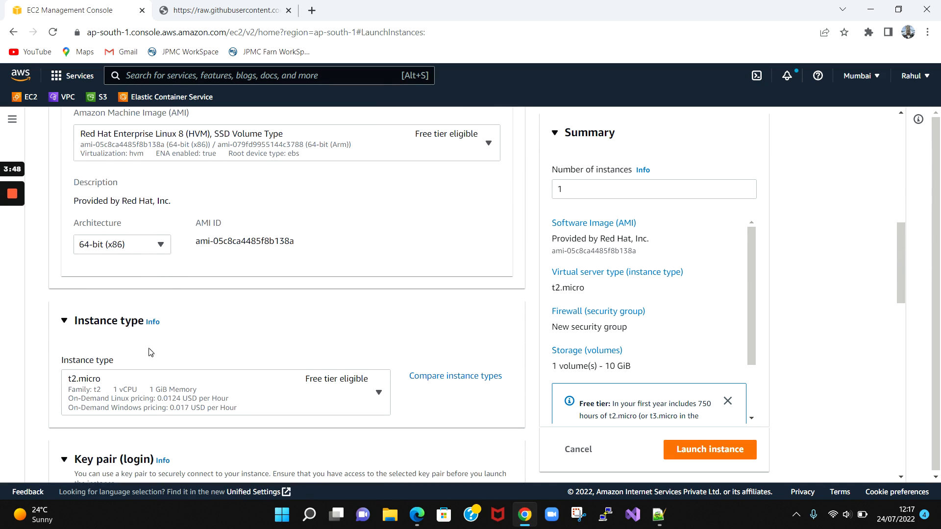
pyautogui.scroll(-1, 151, 351)
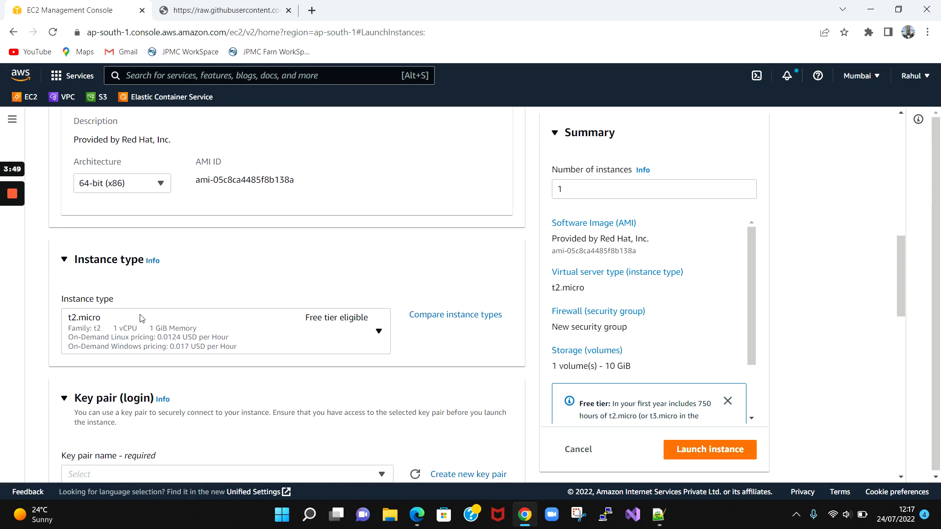
# - Set the instance type to t2.large
pyautogui.click(278, 328)
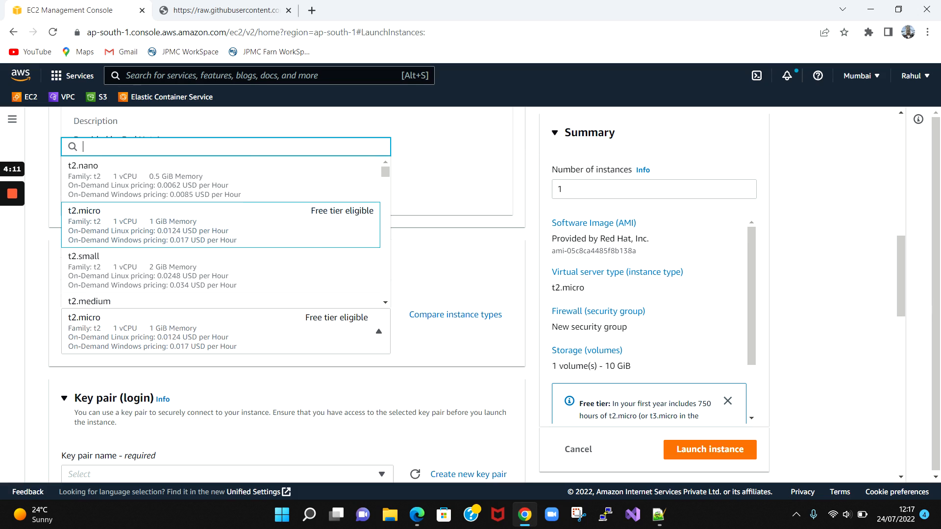
pyautogui.write('t2.')
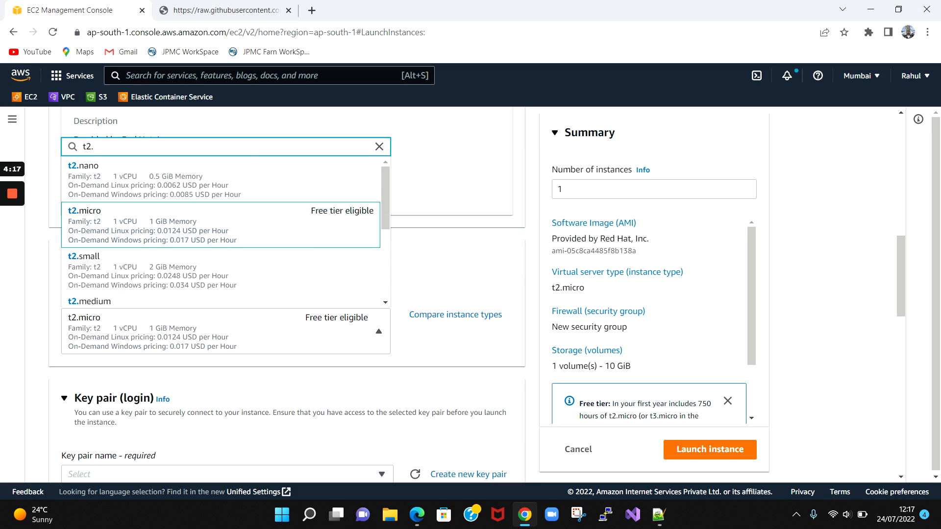
pyautogui.write('la')
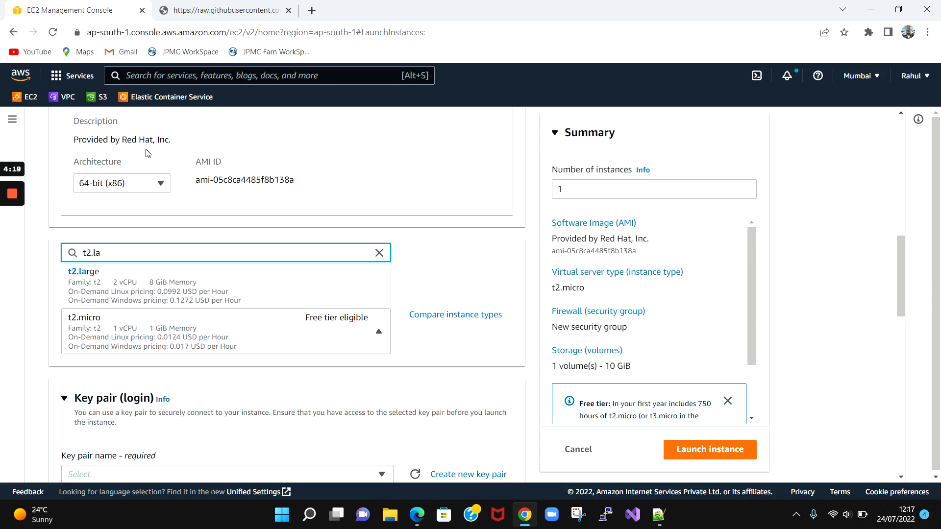
pyautogui.click(138, 287)
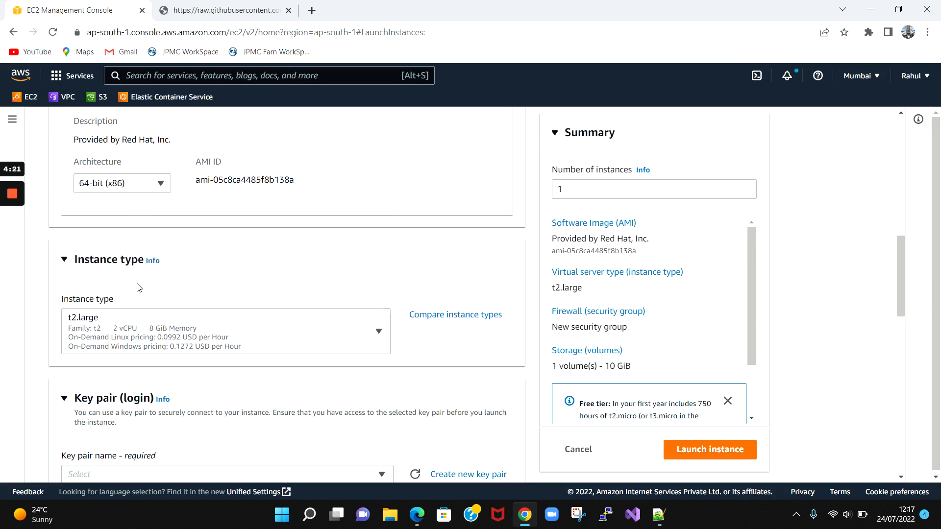
# - Use the AWS10 key pair and make the network settings editable
pyautogui.scroll(-2, 139, 291)
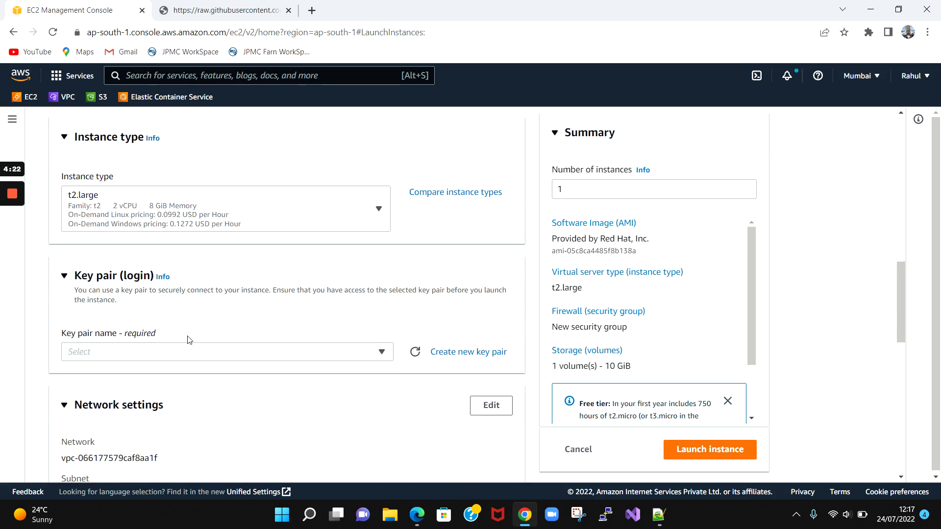
pyautogui.click(197, 355)
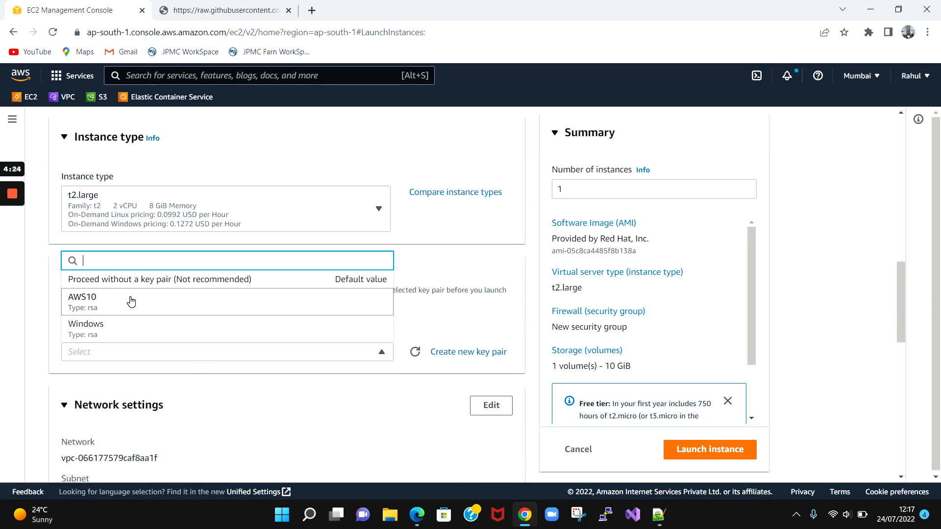
pyautogui.click(131, 301)
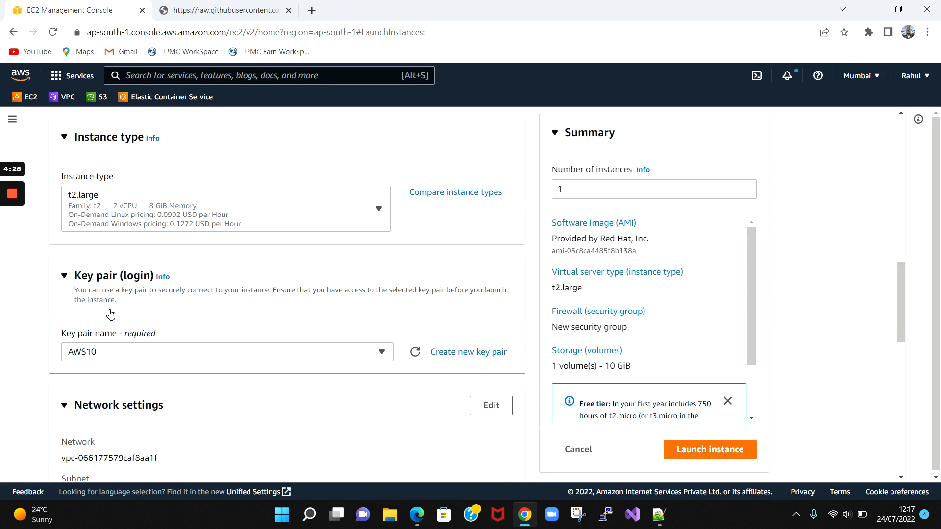
pyautogui.scroll(-2, 111, 314)
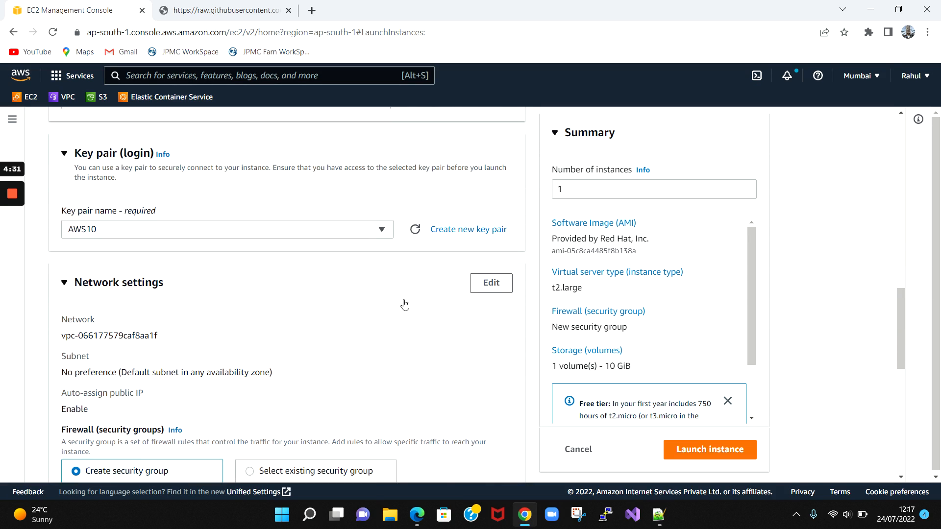
pyautogui.click(488, 287)
# - Place the instance in VPC1 on the public subnet with auto-assign public IP enabled
pyautogui.scroll(-1, 247, 316)
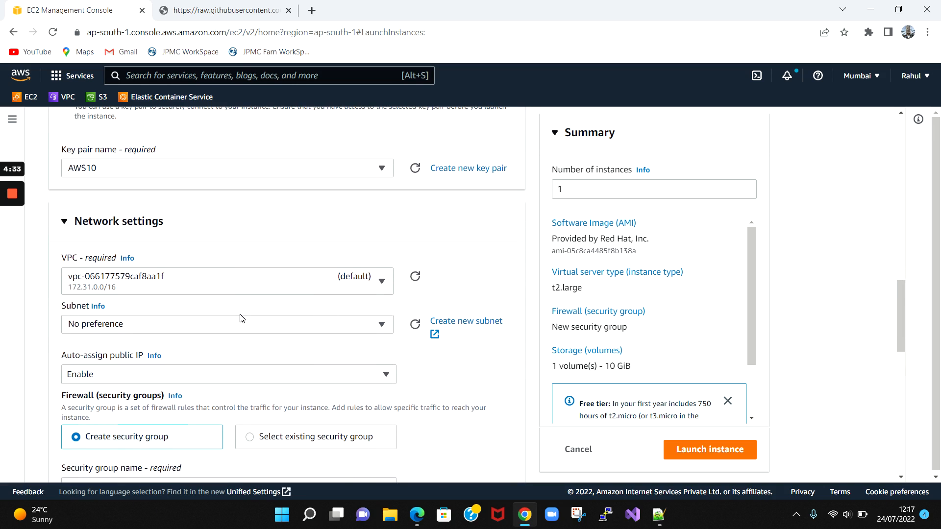
pyautogui.click(251, 284)
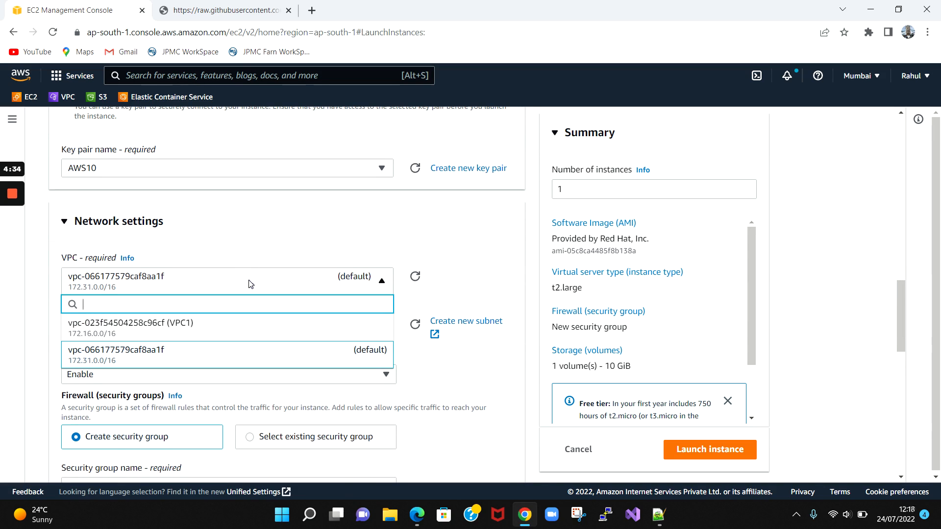
pyautogui.click(220, 333)
pyautogui.click(219, 331)
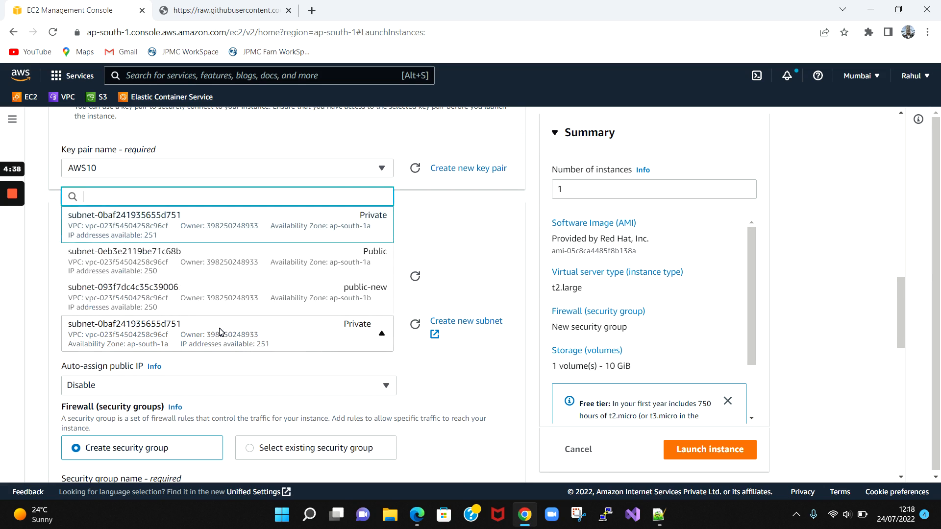
pyautogui.click(224, 269)
pyautogui.scroll(-2, 224, 285)
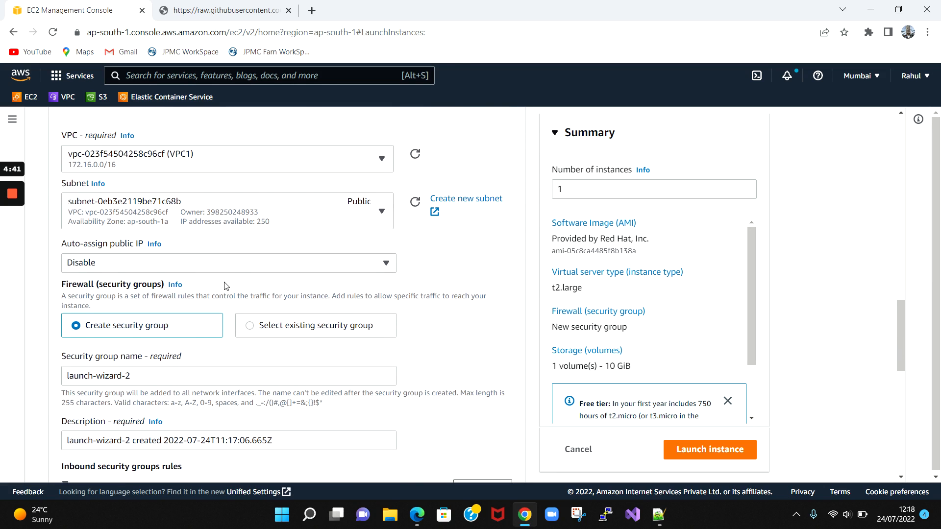
pyautogui.click(237, 262)
pyautogui.click(165, 283)
# - Attach the existing AWS10 security group as the instance's firewall
pyautogui.click(250, 329)
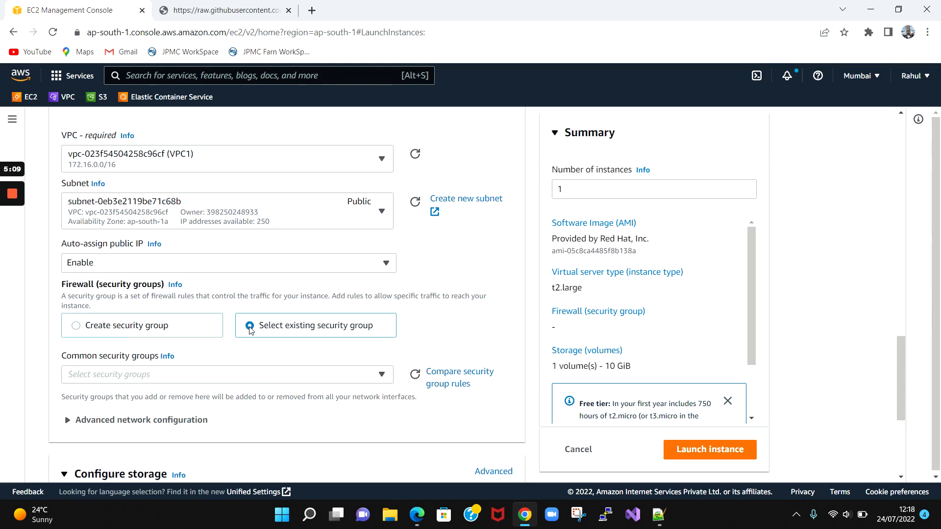
pyautogui.scroll(-1, 249, 330)
pyautogui.click(277, 316)
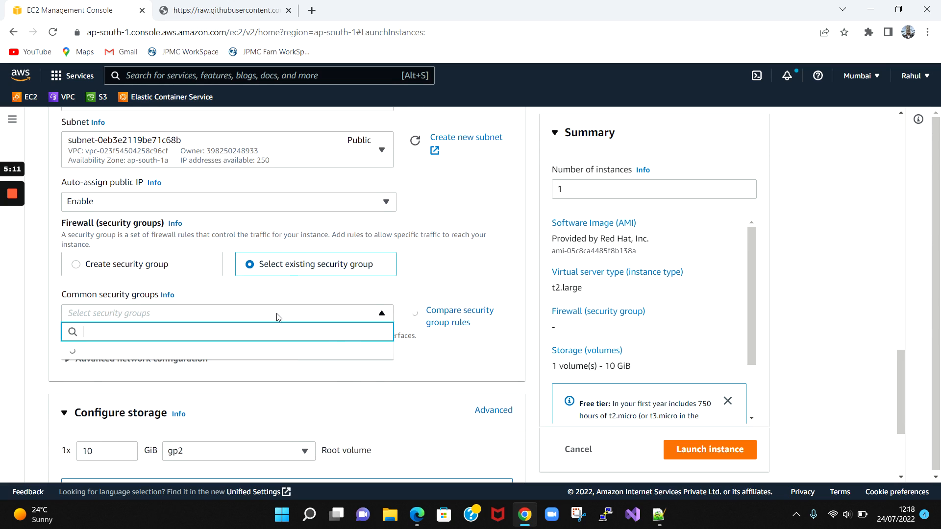
pyautogui.click(152, 416)
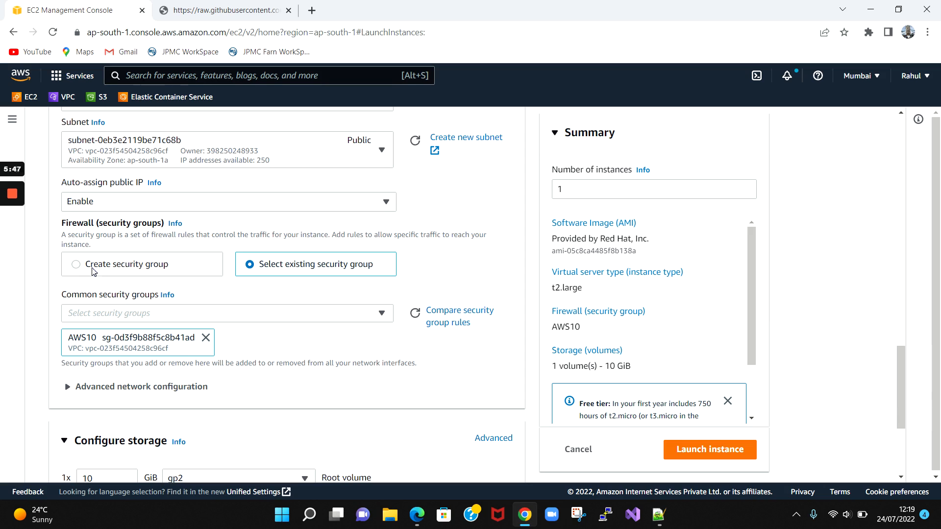
pyautogui.scroll(-4, 147, 343)
pyautogui.scroll(3, 184, 294)
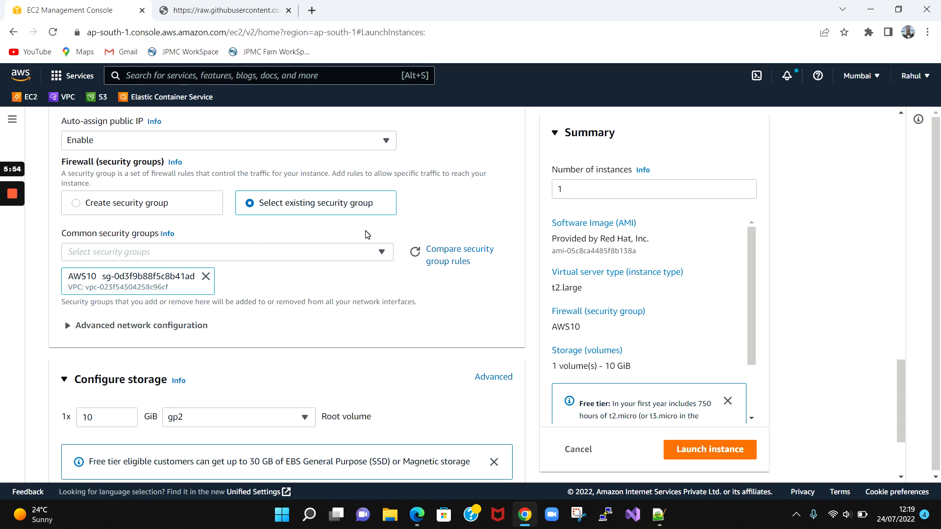
pyautogui.click(76, 203)
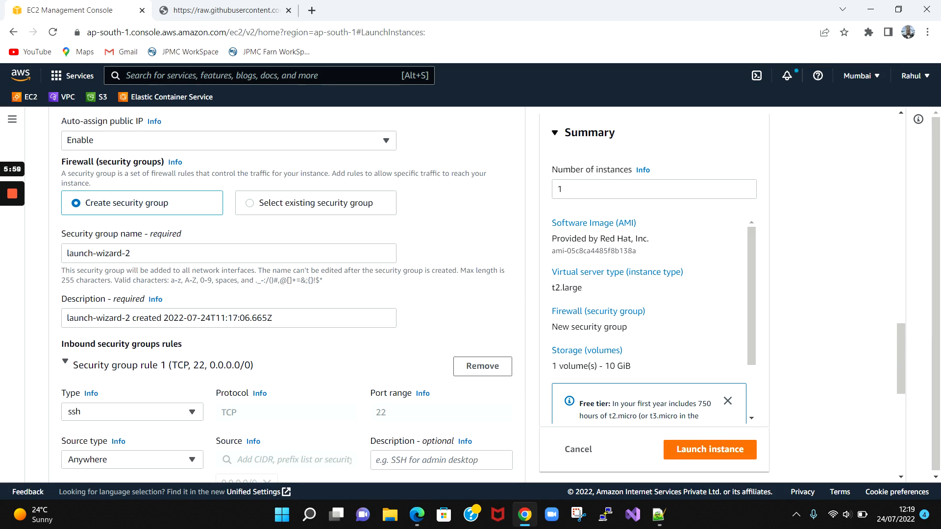
pyautogui.moveTo(132, 253); pyautogui.dragTo(53, 257)
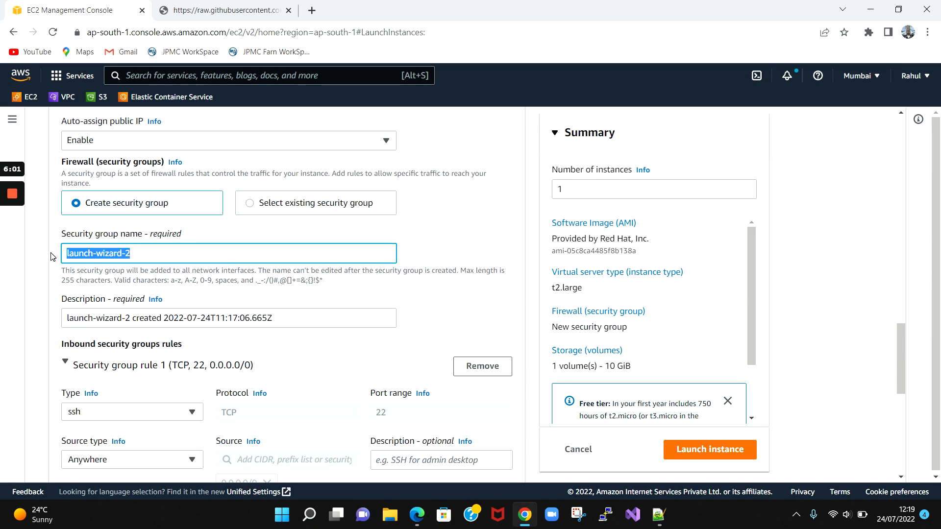
pyautogui.write('Jenkins')
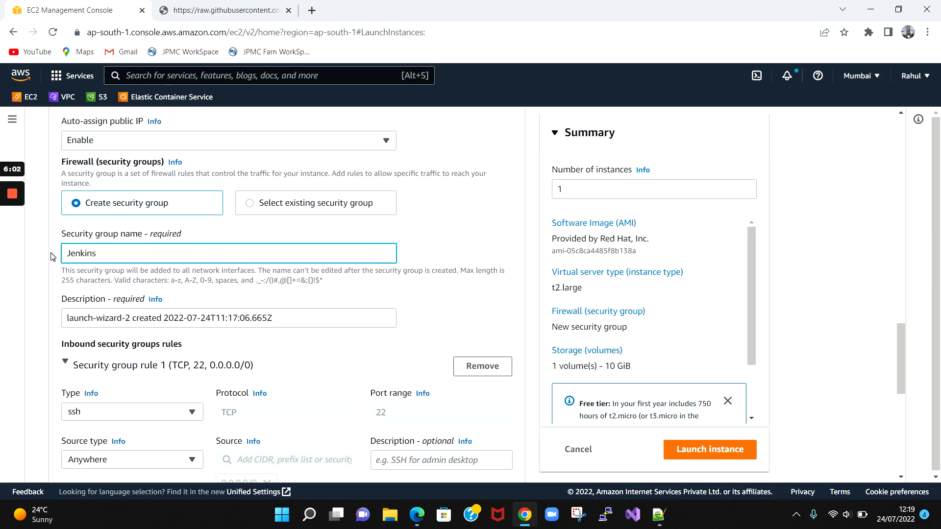
pyautogui.scroll(-1, 53, 256)
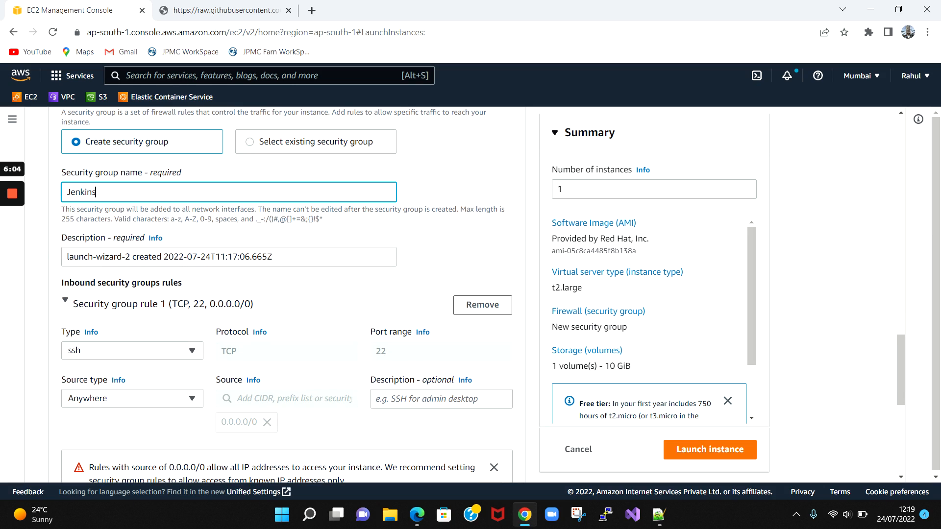
pyautogui.moveTo(97, 192); pyautogui.dragTo(30, 196)
pyautogui.hotkey('ctrl', 'c')
pyautogui.press('Tab')
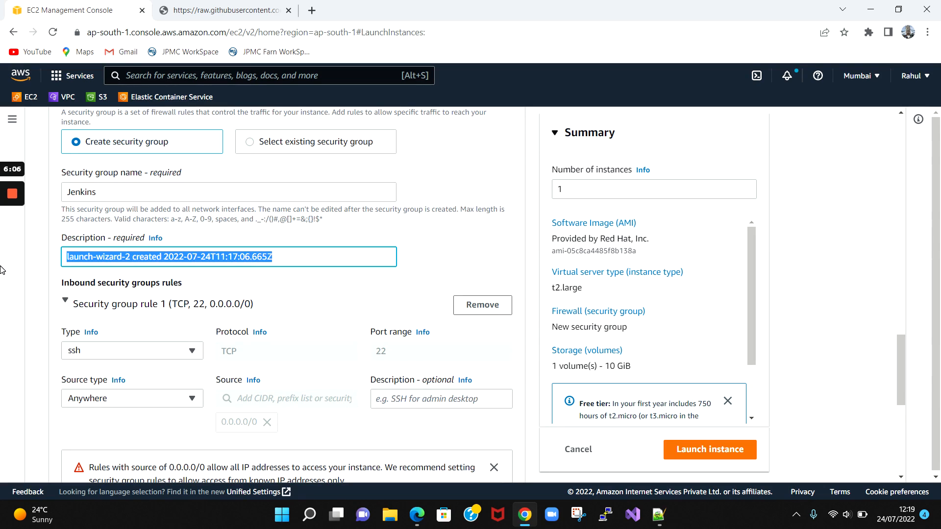
pyautogui.hotkey('ctrl', 'v')
pyautogui.scroll(-1, 104, 333)
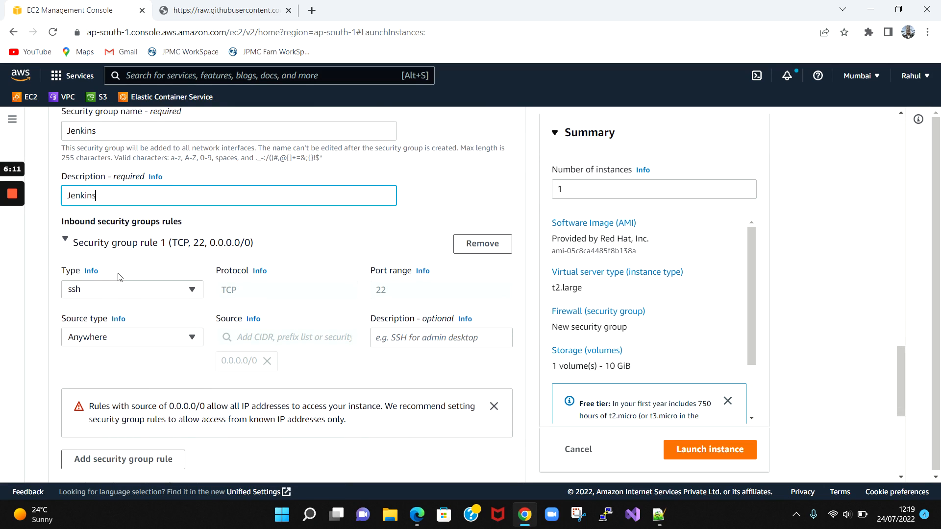
pyautogui.scroll(-2, 122, 267)
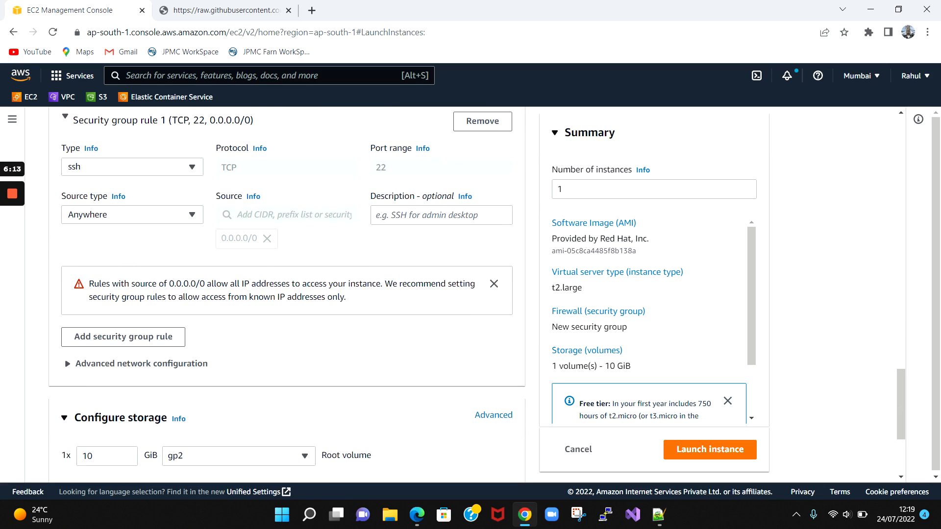
pyautogui.scroll(1, 131, 309)
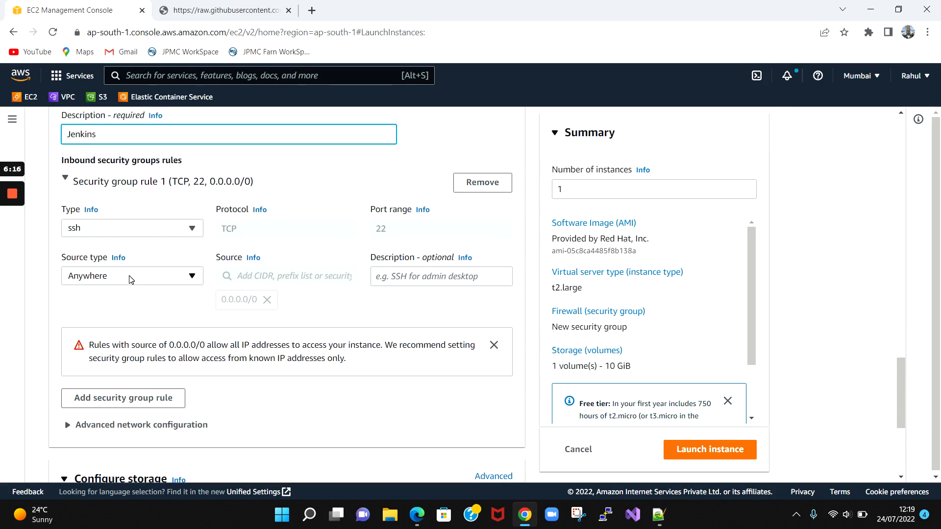
pyautogui.scroll(-2, 123, 279)
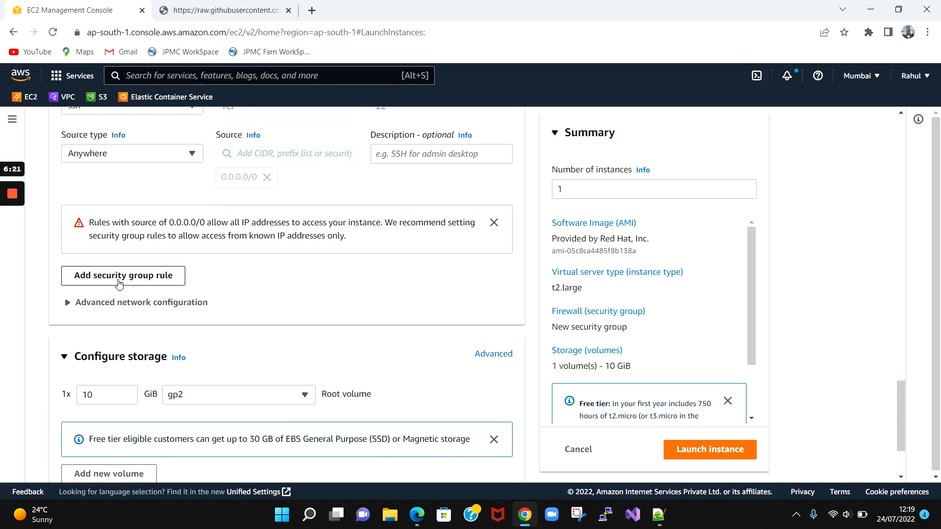
pyautogui.scroll(1, 115, 265)
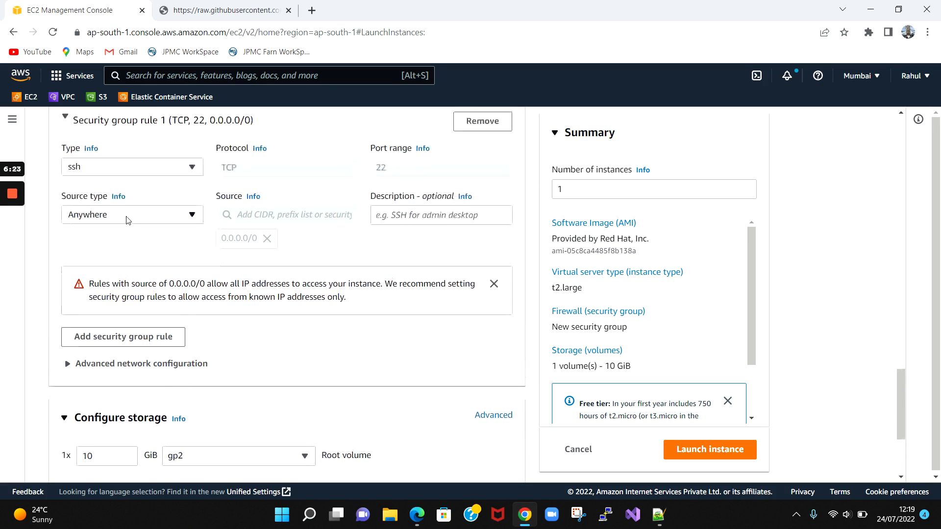
pyautogui.click(126, 220)
pyautogui.click(126, 220)
pyautogui.click(138, 169)
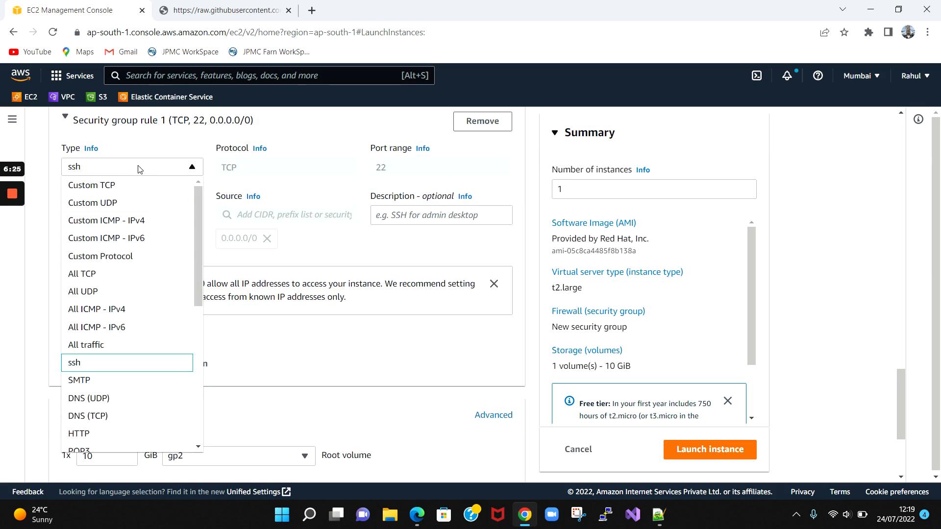
pyautogui.scroll(1, 139, 169)
pyautogui.click(126, 184)
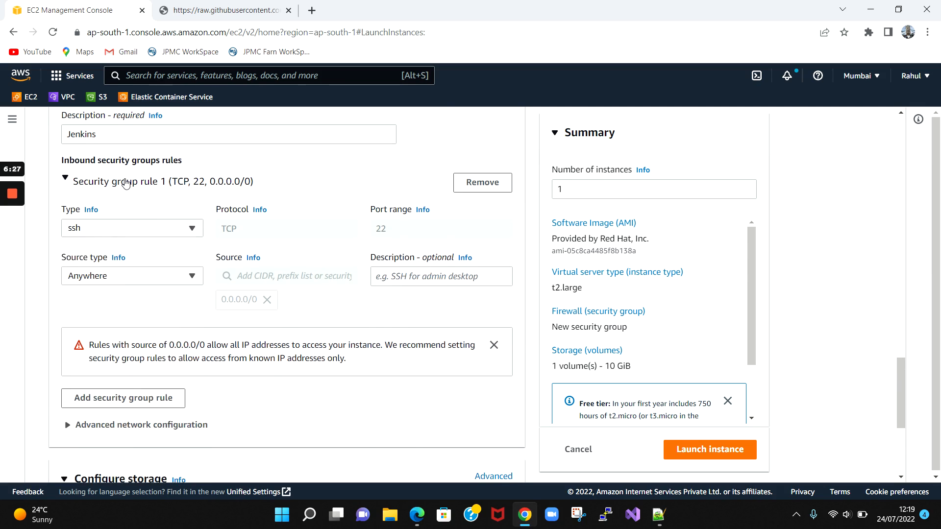
pyautogui.click(126, 184)
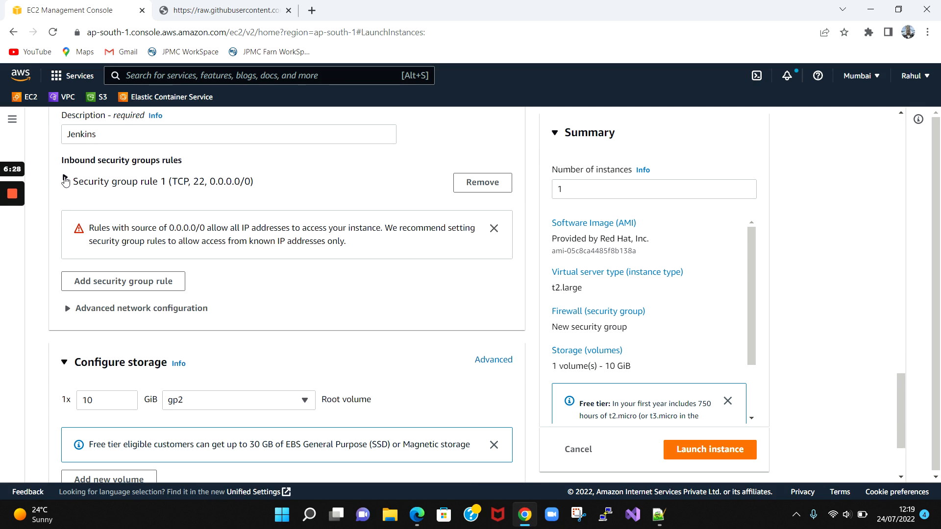
pyautogui.click(65, 181)
pyautogui.scroll(1, 245, 230)
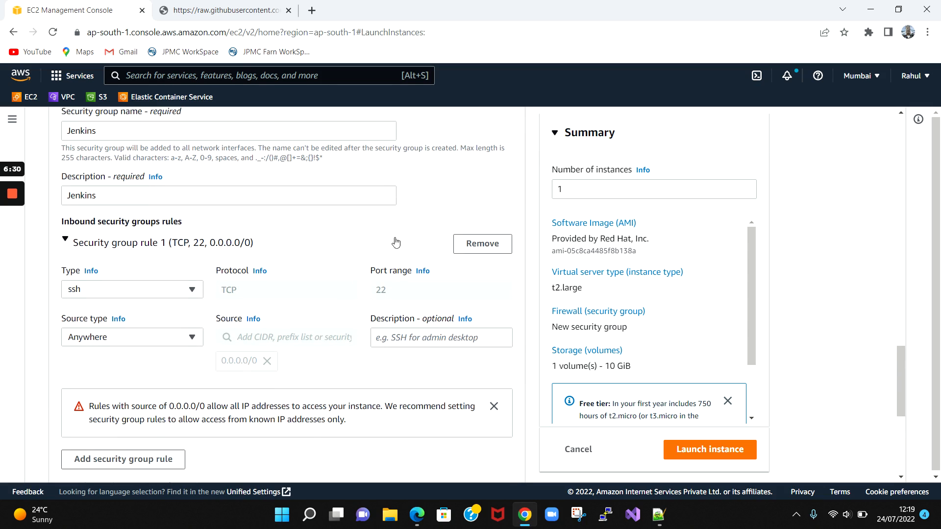
pyautogui.click(116, 342)
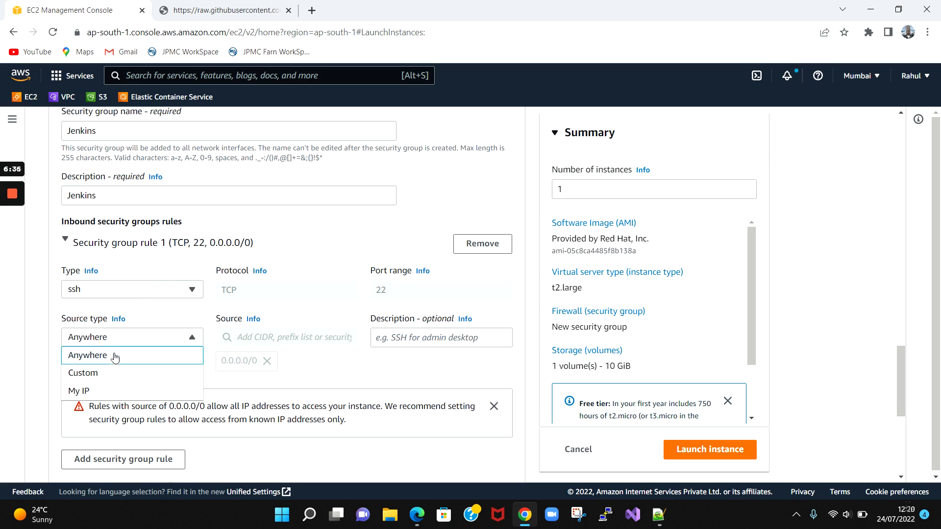
pyautogui.click(118, 356)
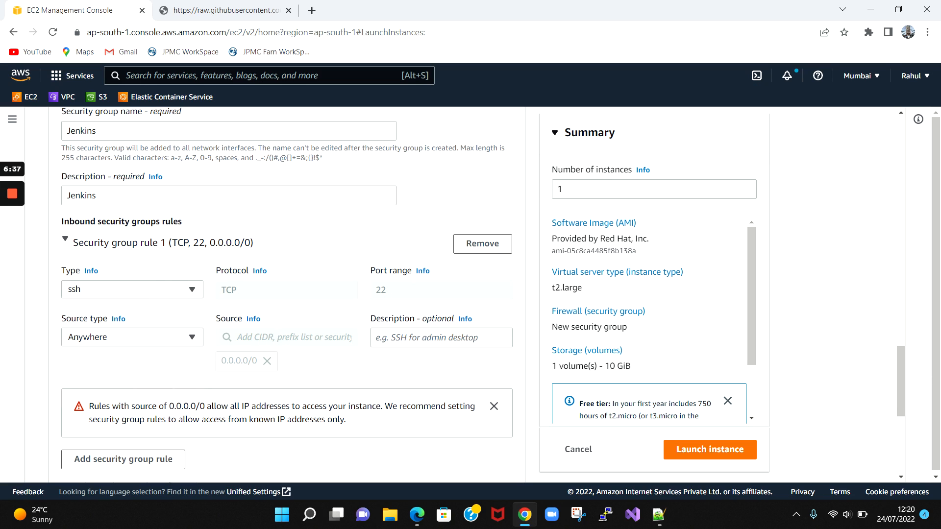
pyautogui.scroll(-5, 304, 333)
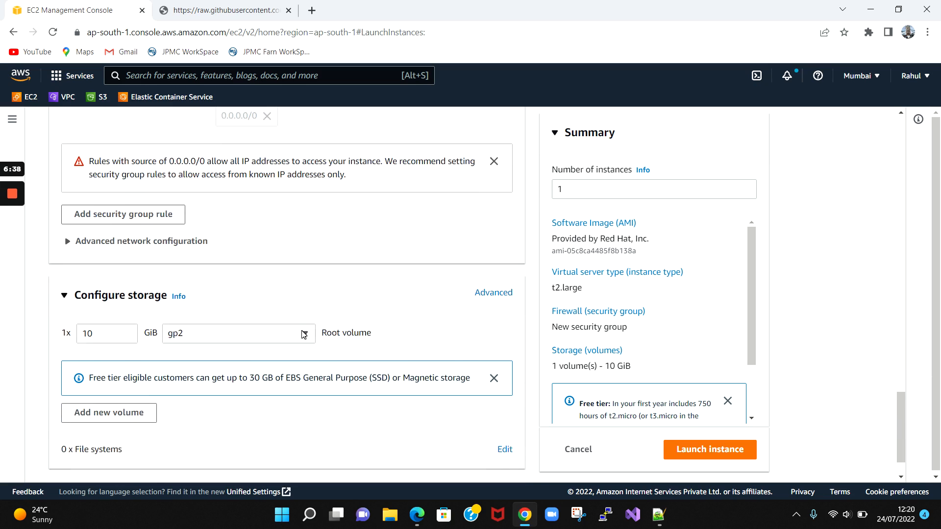
pyautogui.scroll(-1, 304, 335)
pyautogui.scroll(-1, 289, 368)
pyautogui.scroll(1, 392, 355)
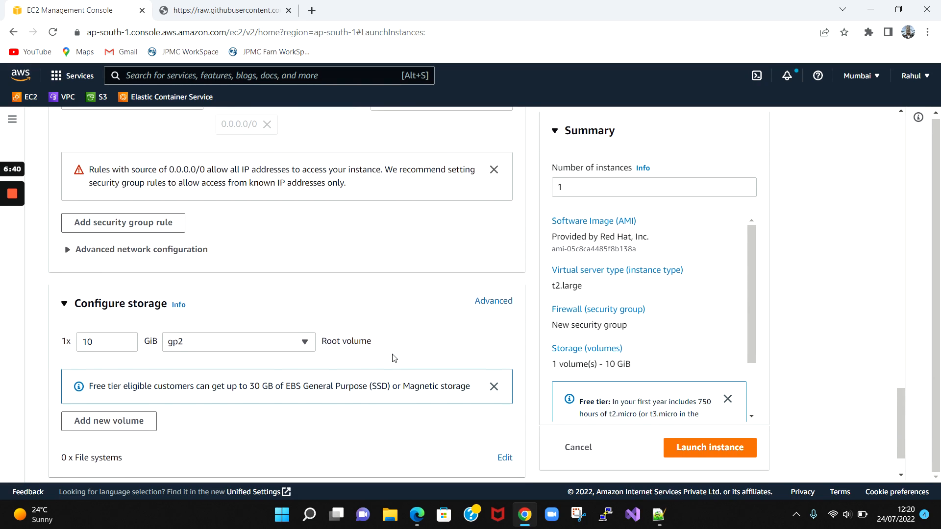
pyautogui.scroll(5, 392, 356)
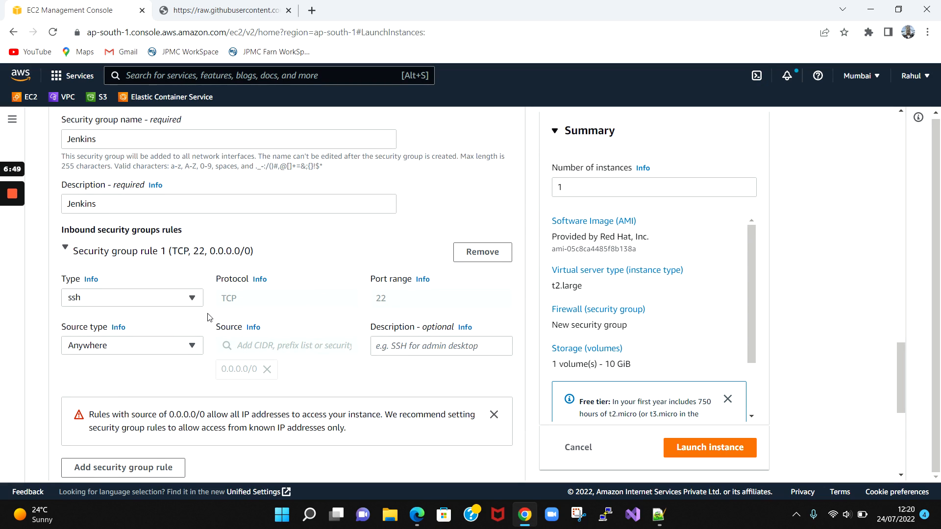
pyautogui.scroll(-1, 208, 317)
pyautogui.scroll(-2, 238, 298)
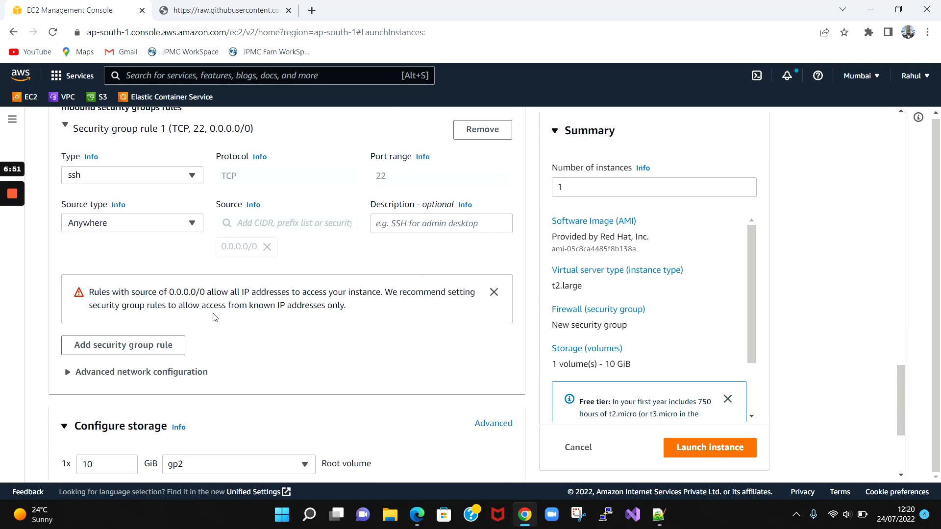
pyautogui.scroll(1, 191, 250)
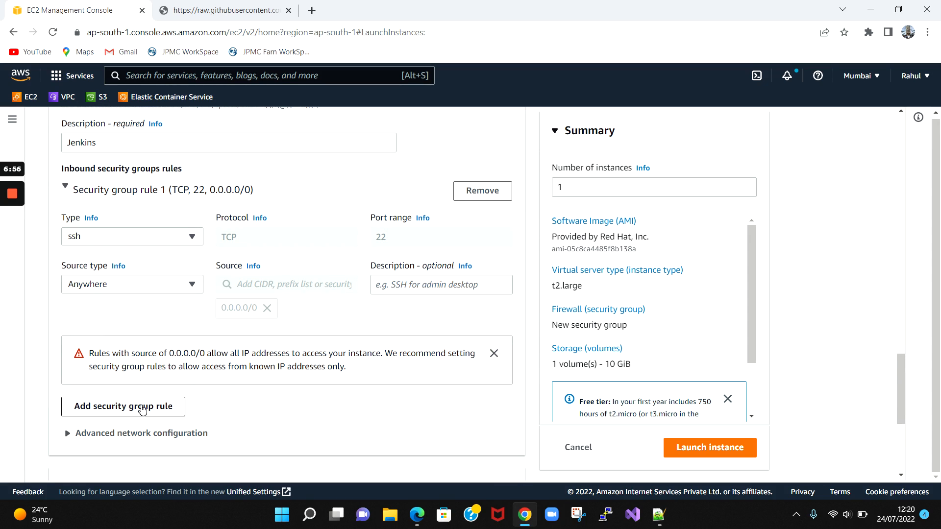
# - Add a second inbound rule allowing all traffic from 0.0.0.0/0, then launch the instance
pyautogui.click(157, 410)
pyautogui.scroll(-2, 149, 309)
pyautogui.click(142, 275)
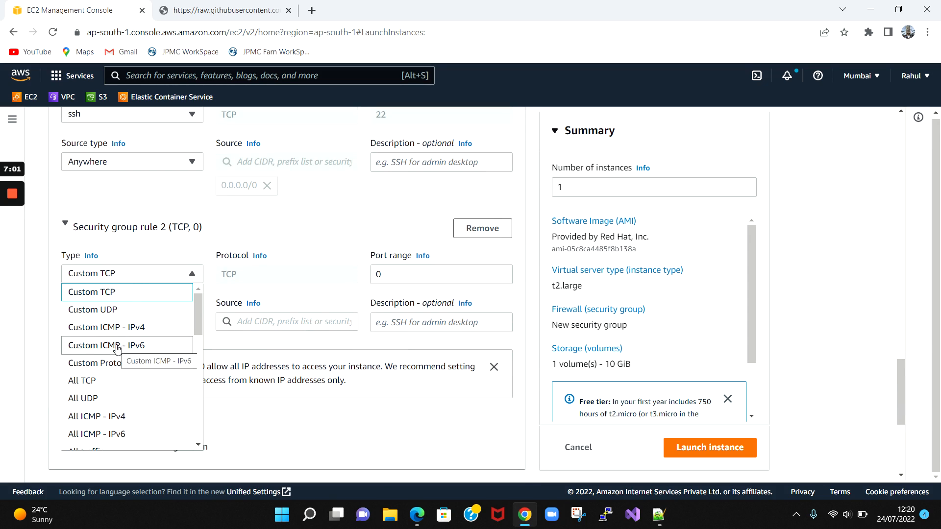
pyautogui.scroll(-3, 112, 361)
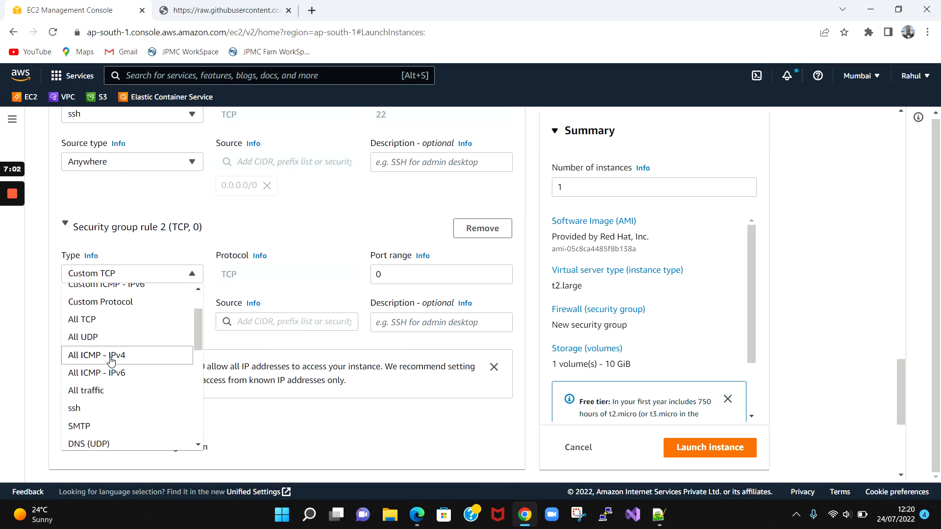
pyautogui.scroll(3, 110, 362)
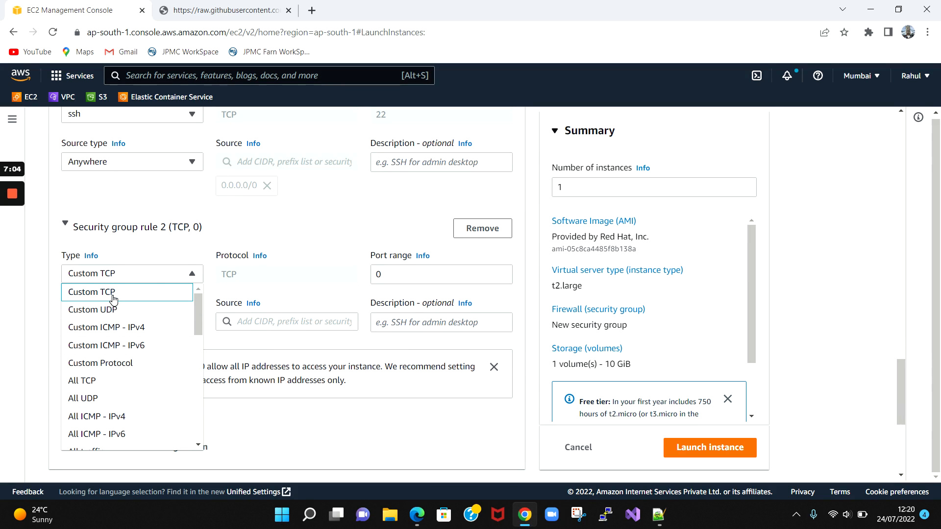
pyautogui.scroll(-2, 111, 398)
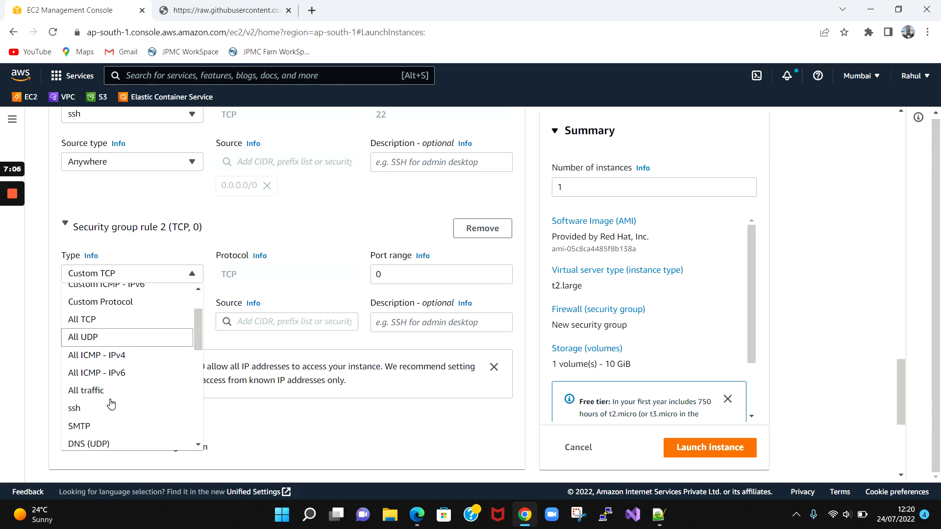
pyautogui.click(110, 397)
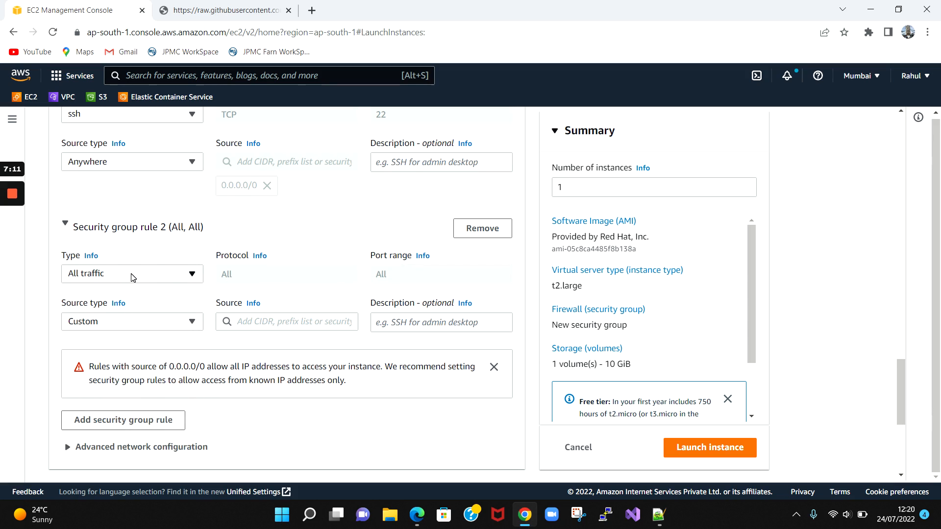
pyautogui.click(287, 322)
pyautogui.write('0')
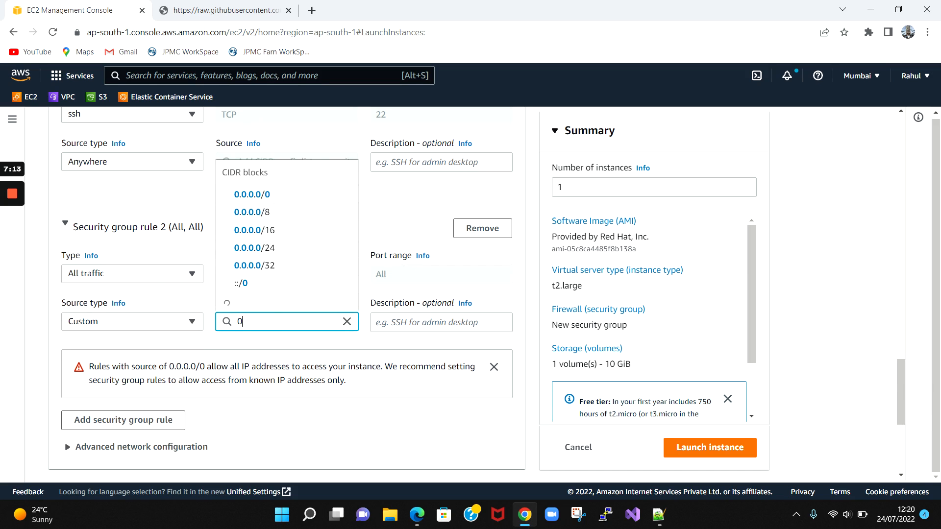
pyautogui.write('.0.0.0')
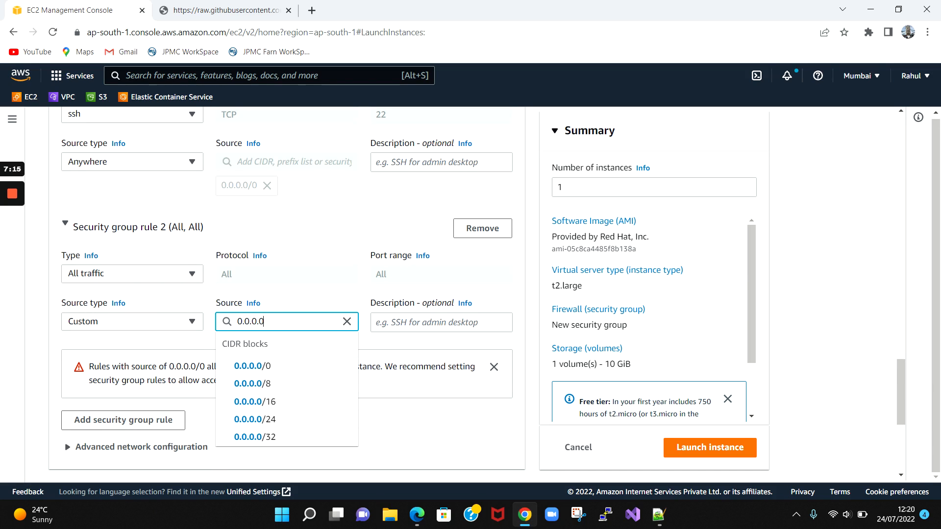
pyautogui.click(259, 362)
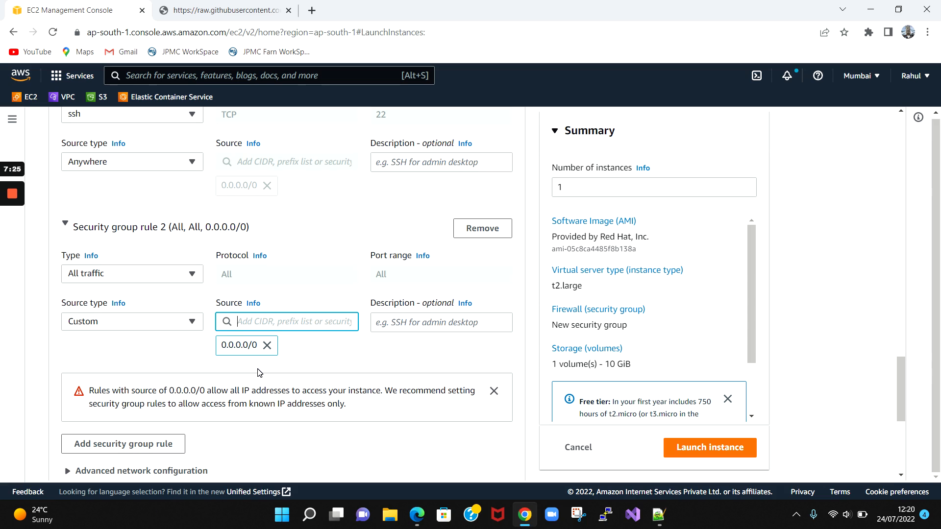
pyautogui.scroll(-5, 259, 373)
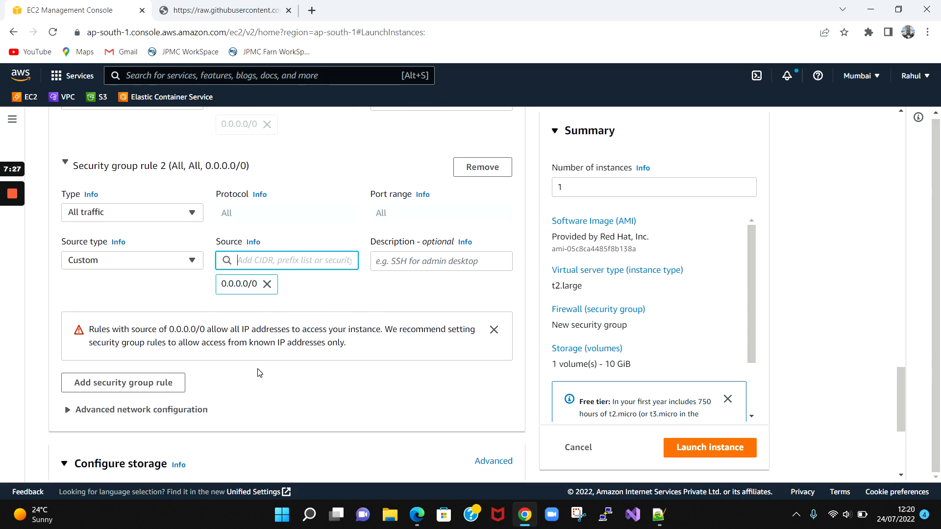
pyautogui.scroll(-1, 259, 335)
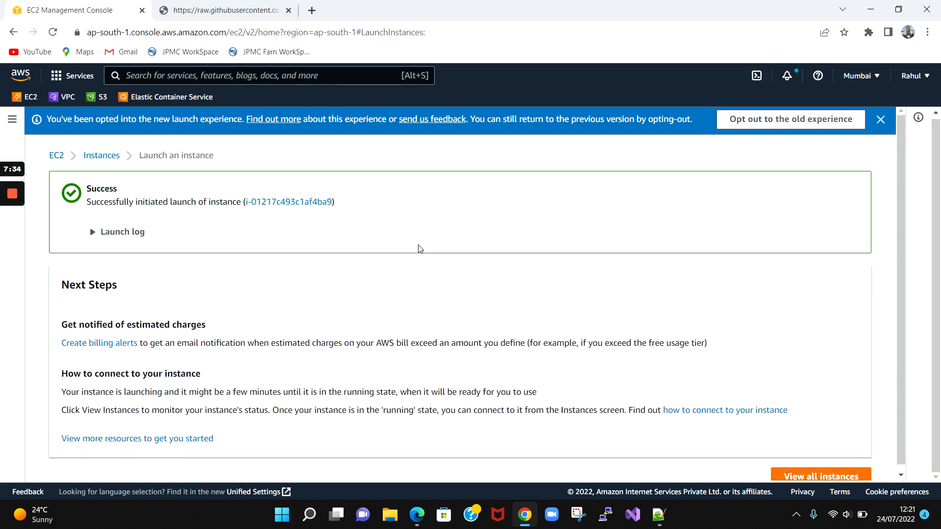
# - Filter instances to running, refresh until terraform-base appears, and open Security Groups in a new tab
pyautogui.click(819, 470)
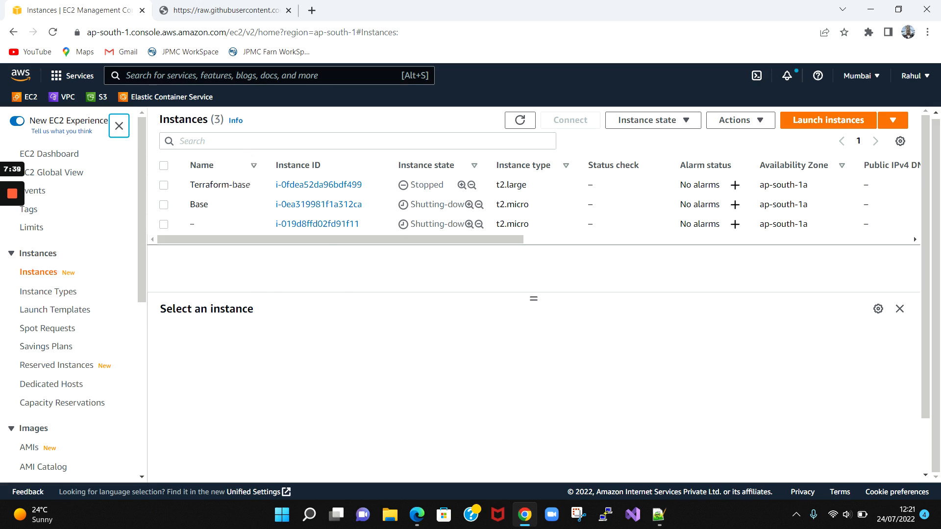
pyautogui.click(236, 142)
pyautogui.write('runn')
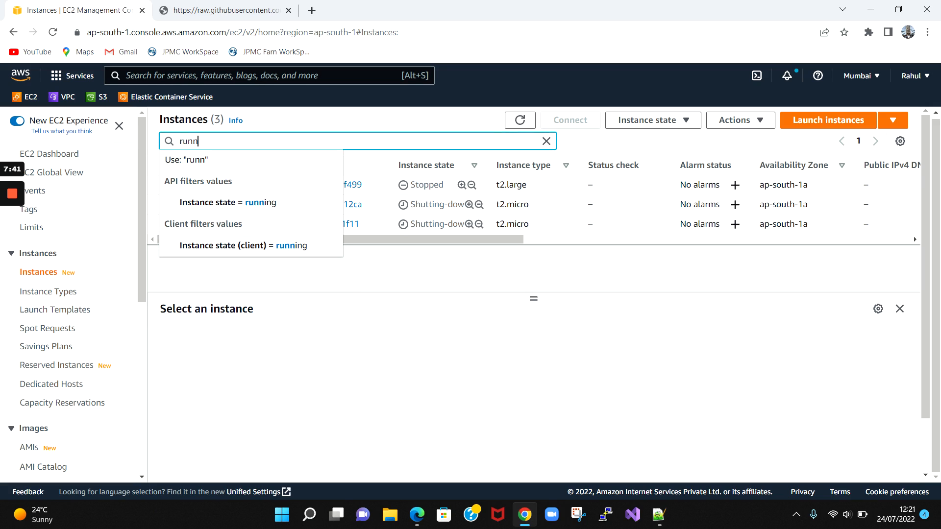
pyautogui.click(237, 203)
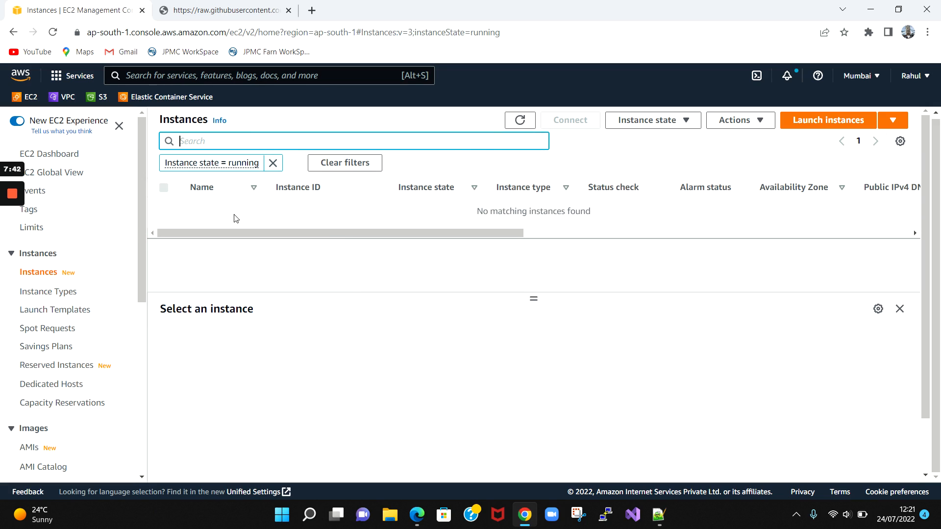
pyautogui.click(522, 120)
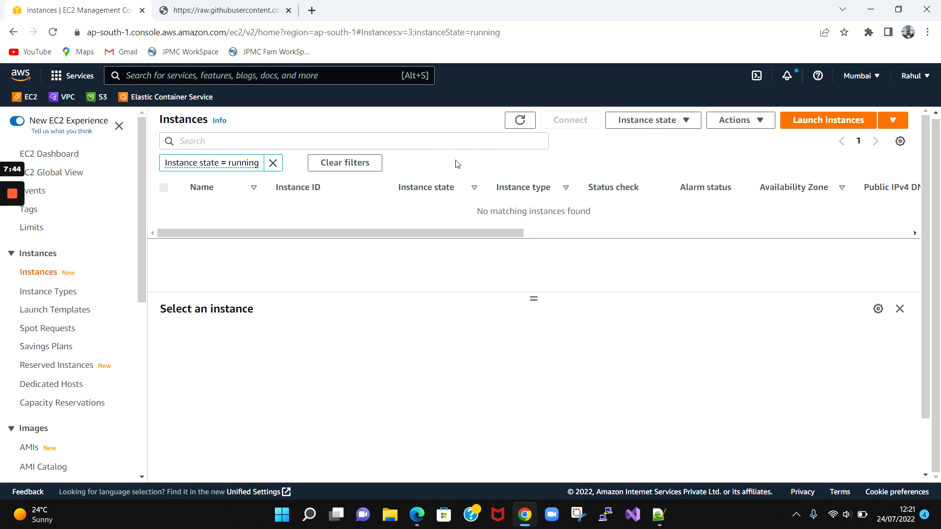
pyautogui.click(519, 120)
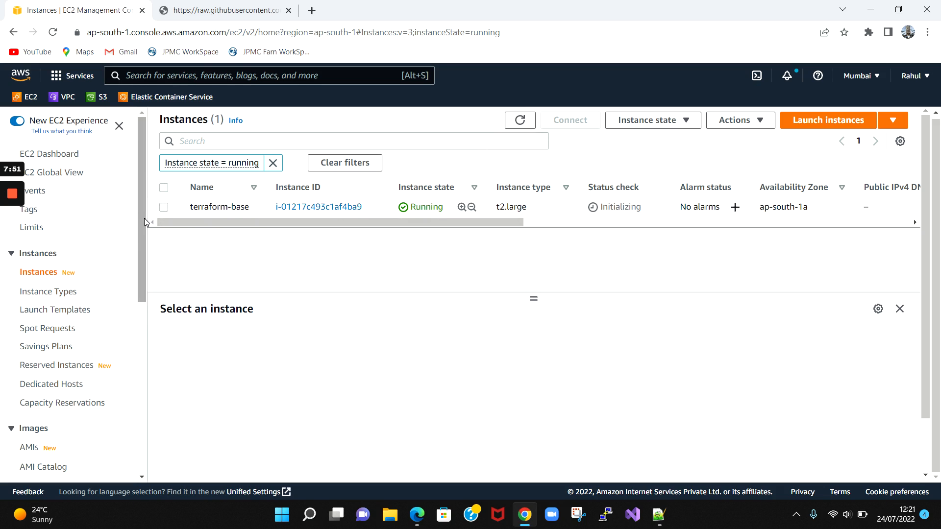
pyautogui.scroll(-1, 108, 304)
pyautogui.scroll(-4, 109, 305)
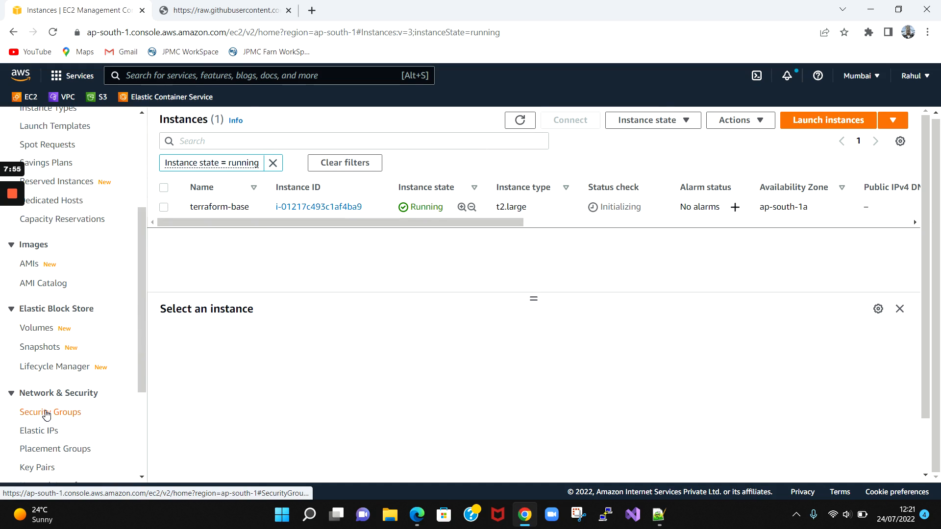
pyautogui.middleClick(46, 413)
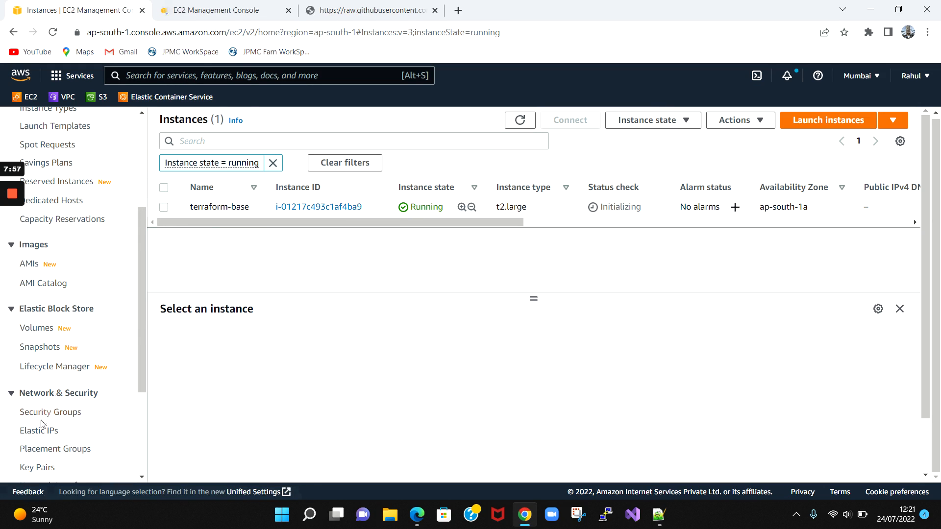
# - Review the Jenkins security group's inbound and outbound rules
pyautogui.click(215, 10)
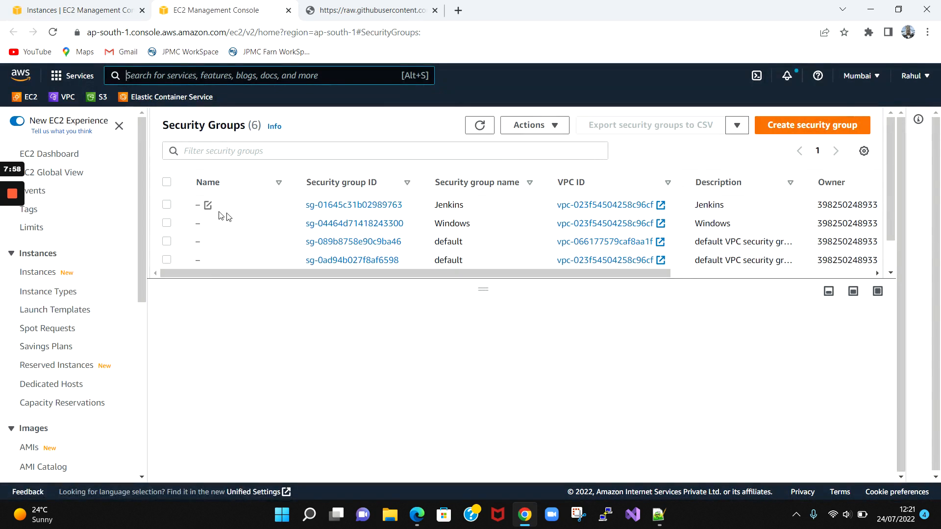
pyautogui.scroll(-1, 286, 222)
pyautogui.scroll(1, 285, 222)
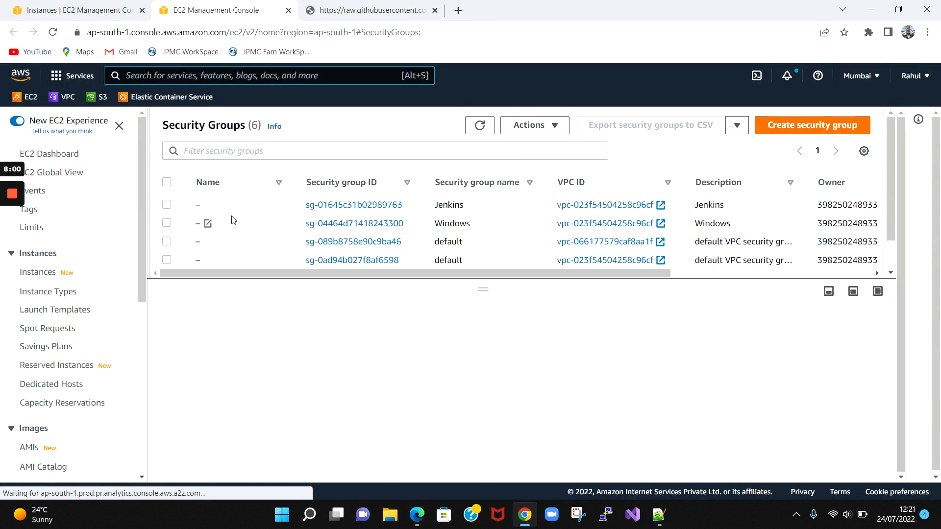
pyautogui.click(170, 208)
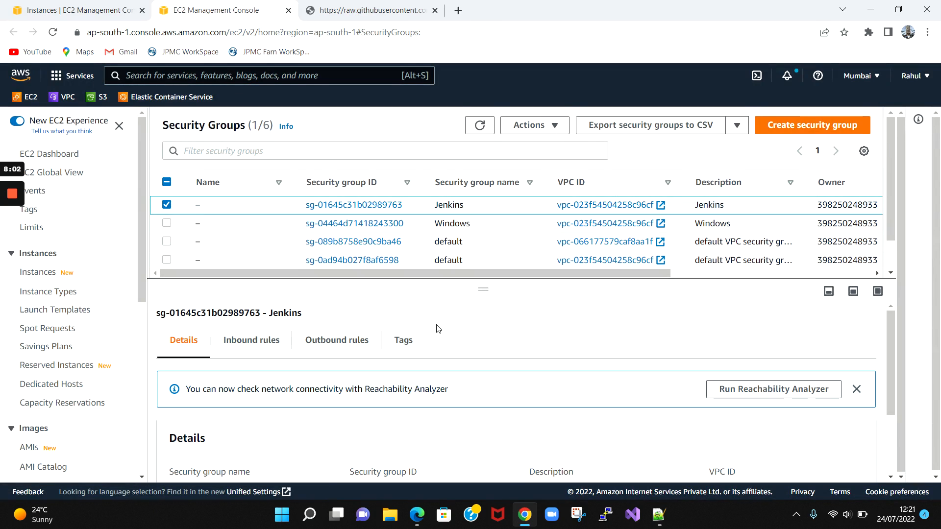
pyautogui.click(259, 341)
pyautogui.scroll(-2, 259, 346)
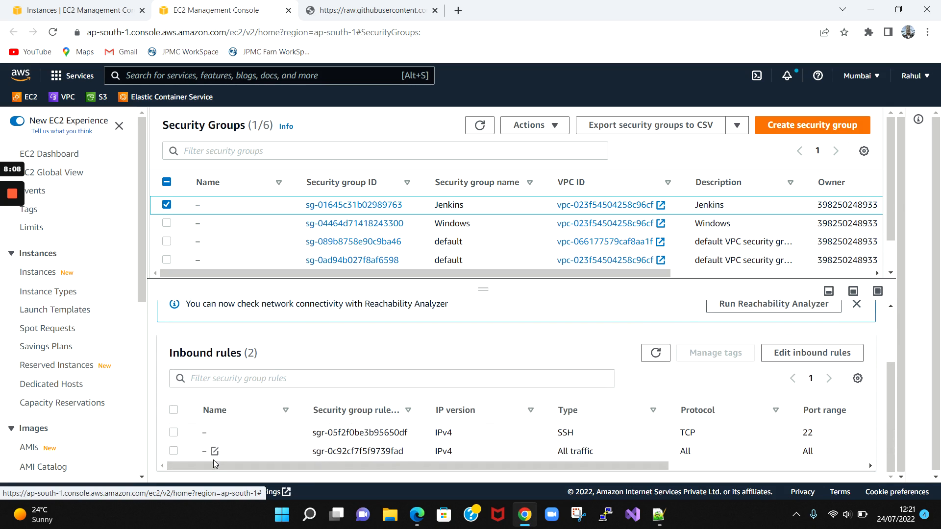
pyautogui.moveTo(214, 464); pyautogui.dragTo(192, 450)
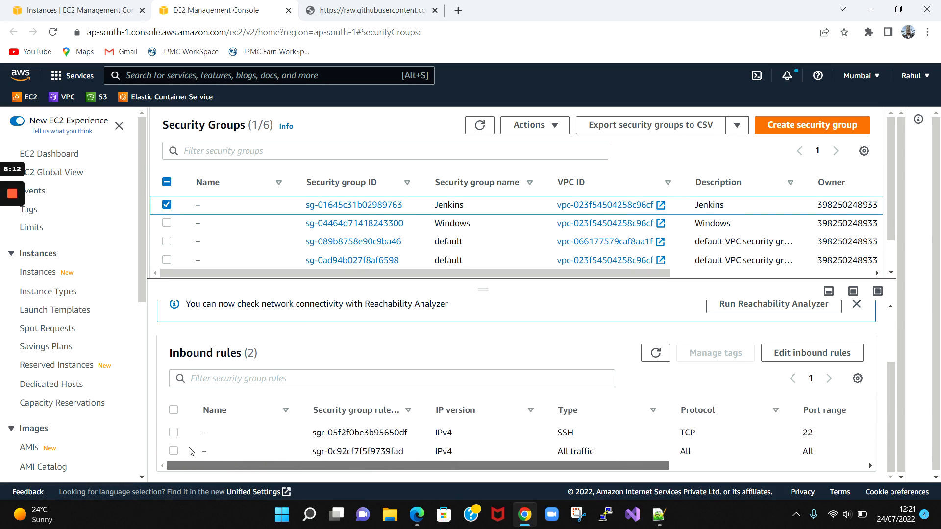
pyautogui.scroll(2, 191, 451)
pyautogui.click(323, 342)
pyautogui.scroll(-1, 319, 371)
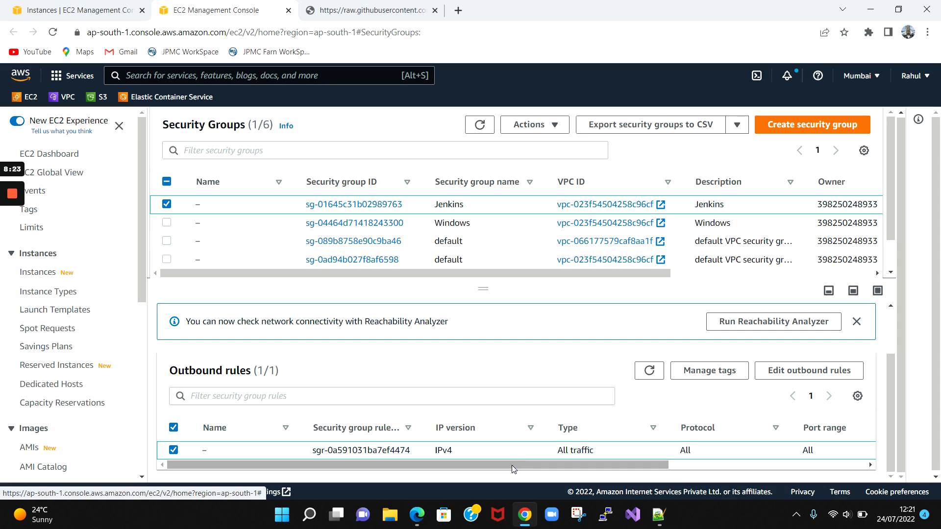
# - Copy terraform-base's public IPv4 address 3.111.214.238 and launch PuTTY
pyautogui.click(93, 7)
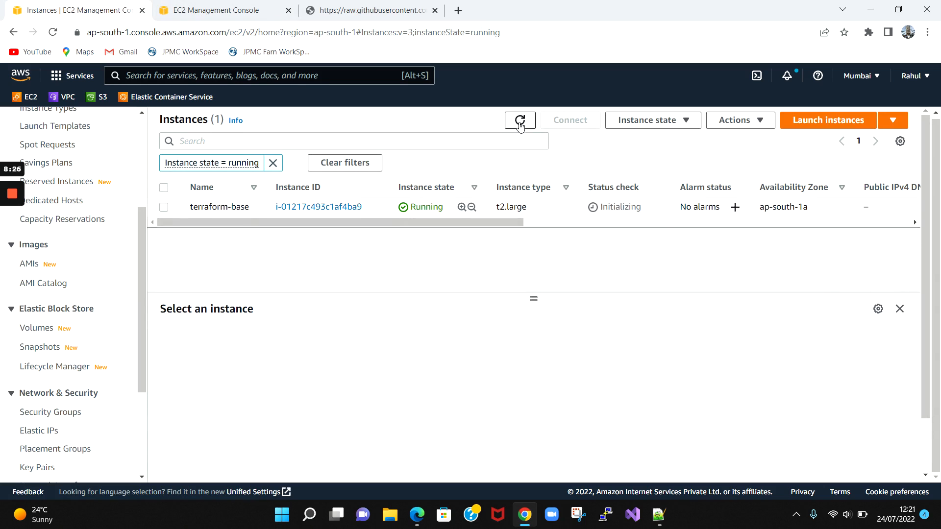
pyautogui.click(513, 122)
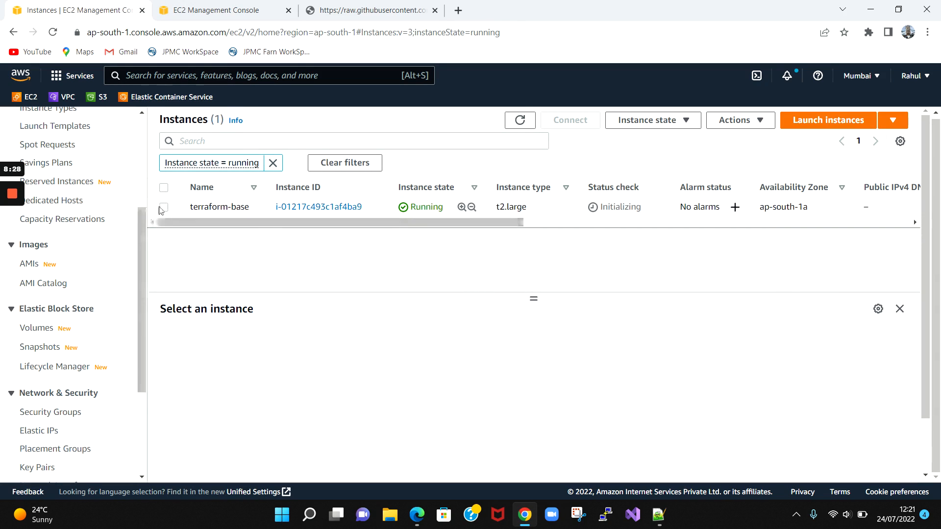
pyautogui.click(164, 208)
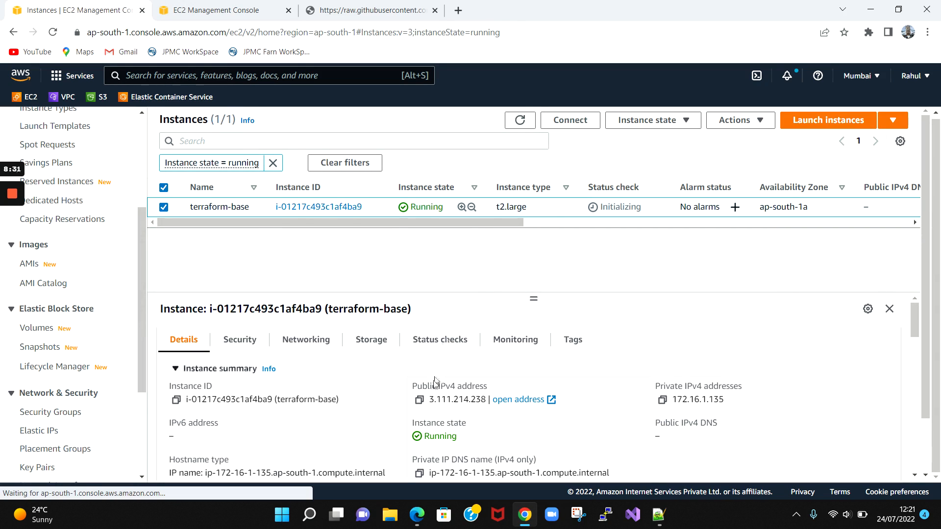
pyautogui.click(419, 399)
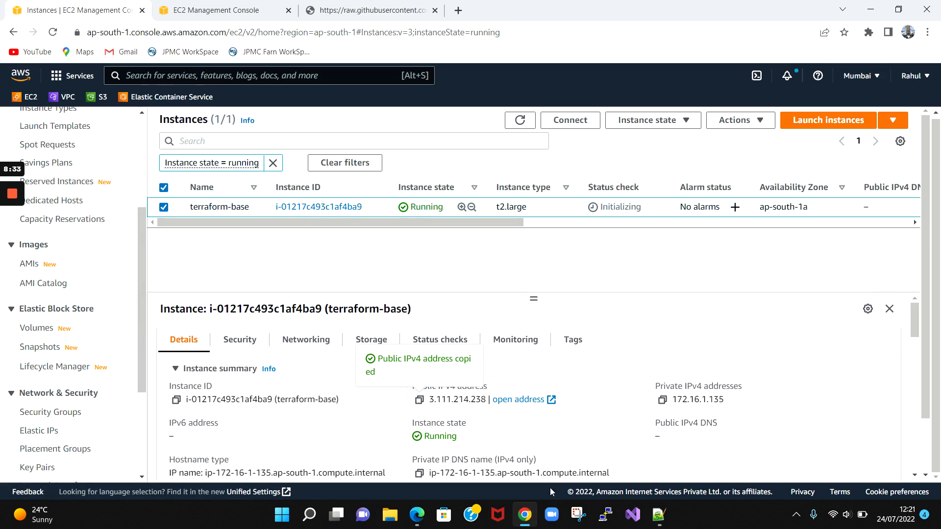
pyautogui.click(606, 515)
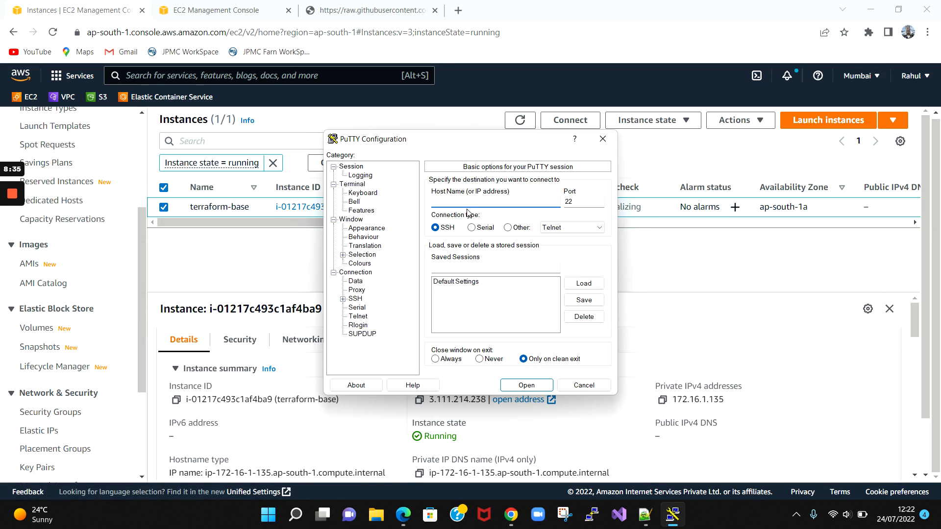
pyautogui.write('ec2-user@')
pyautogui.hotkey('ctrl', 'v')
pyautogui.click(343, 299)
pyautogui.click(364, 325)
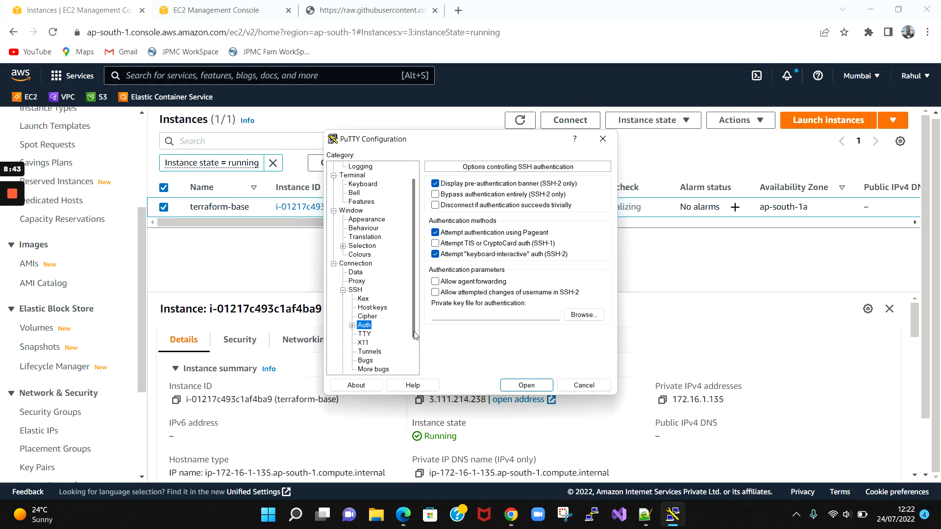
pyautogui.click(578, 315)
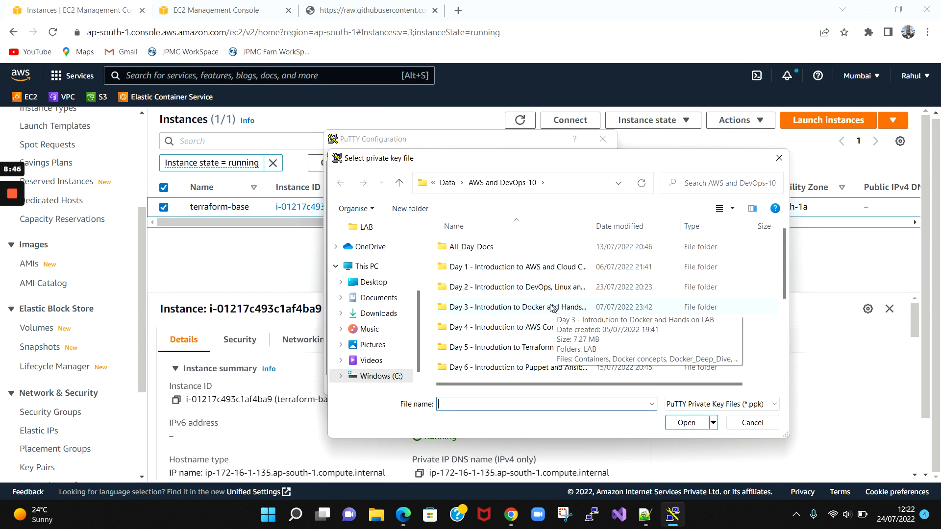
pyautogui.scroll(-5, 552, 308)
pyautogui.doubleClick(474, 350)
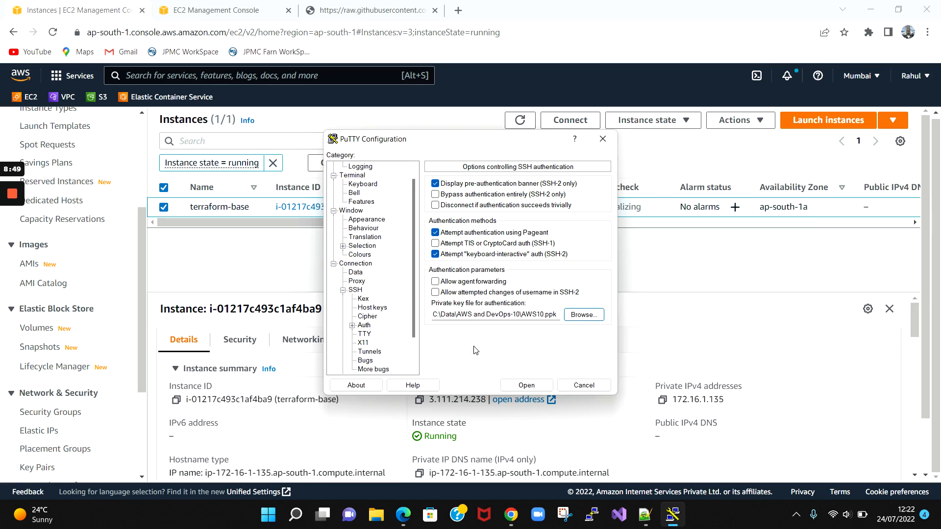
pyautogui.click(526, 385)
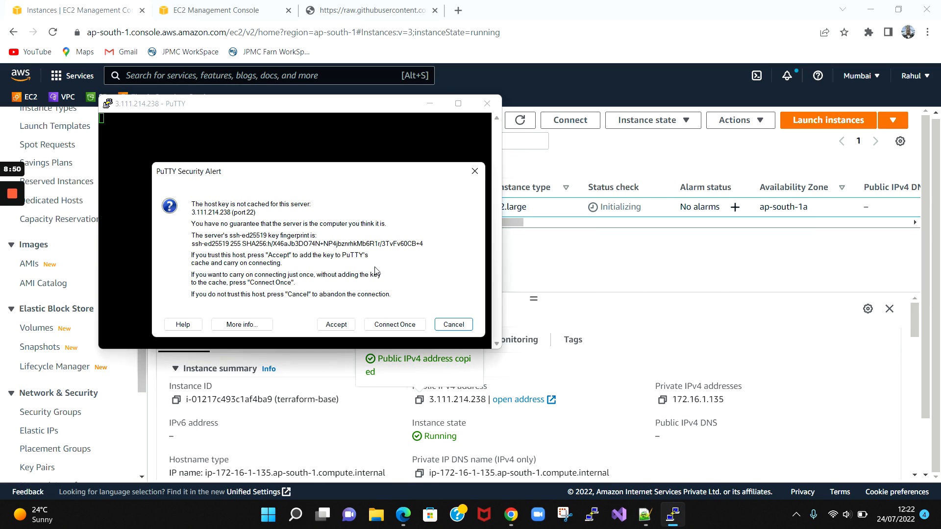
pyautogui.click(336, 324)
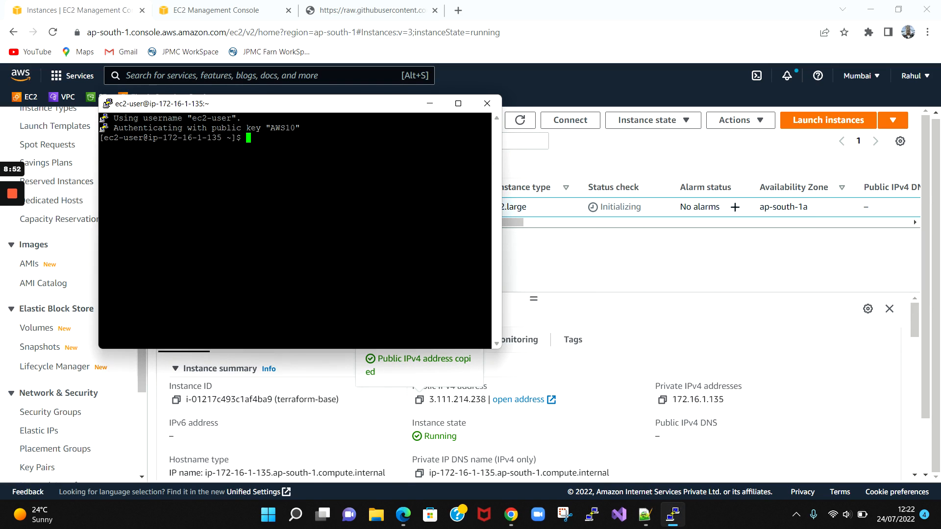
# - Become root with sudo su - and open the session's Change Settings dialog
pyautogui.write('sudo su -')
pyautogui.press('Return')
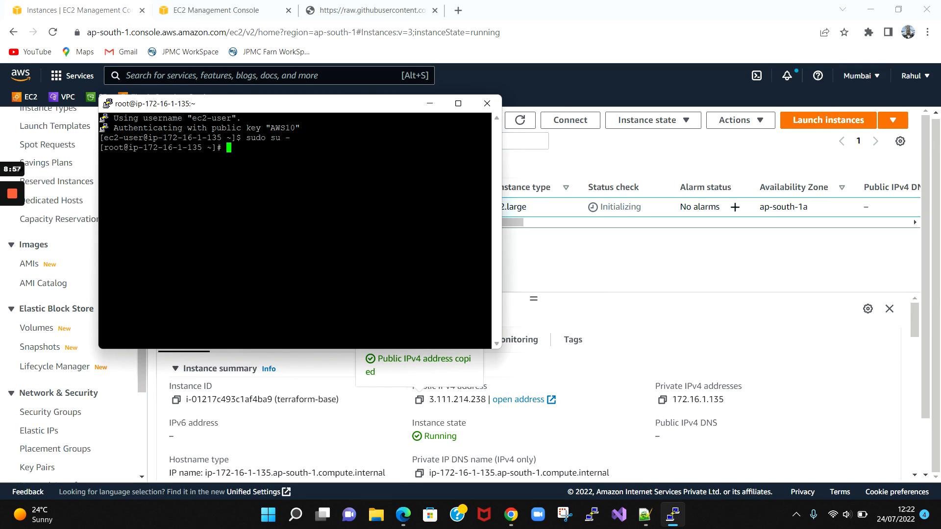
pyautogui.rightClick(370, 111)
pyautogui.click(392, 277)
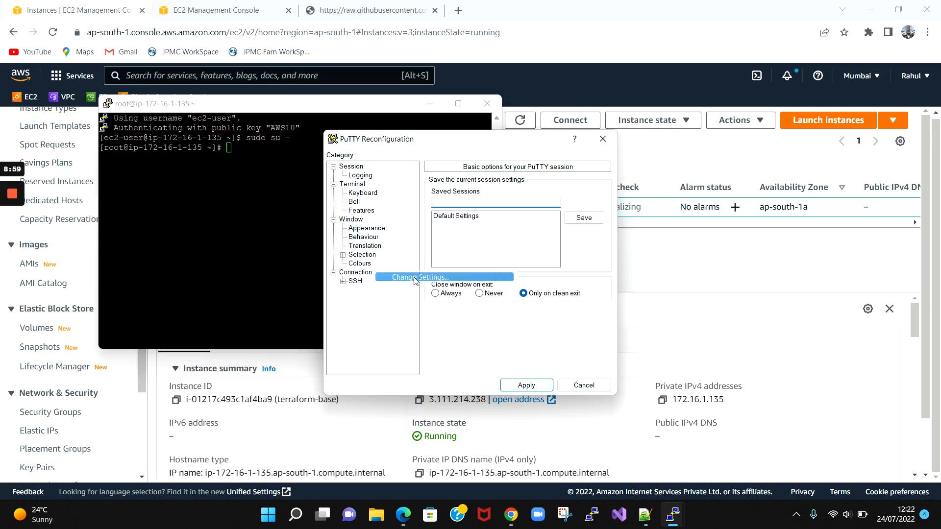
# - Change PuTTY's terminal font to Courier New Bold at 14 points and apply it
pyautogui.click(374, 228)
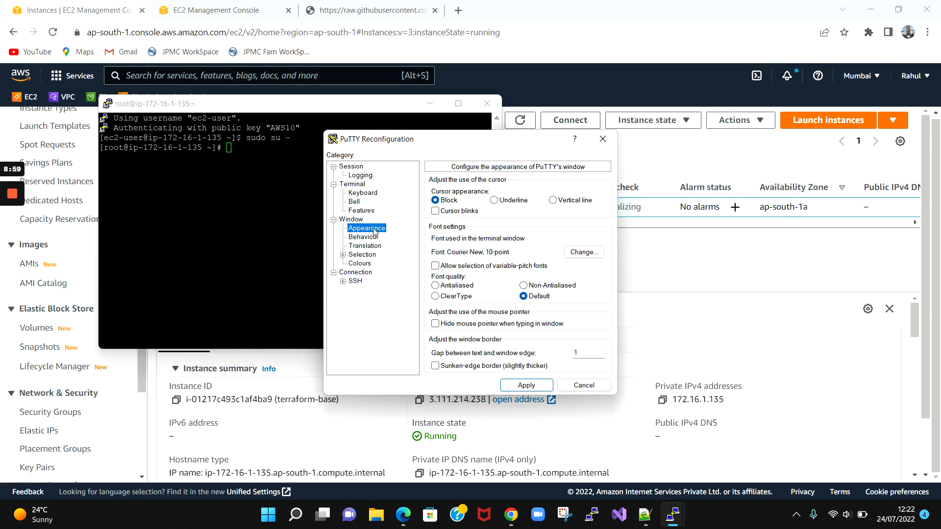
pyautogui.click(582, 252)
pyautogui.click(471, 264)
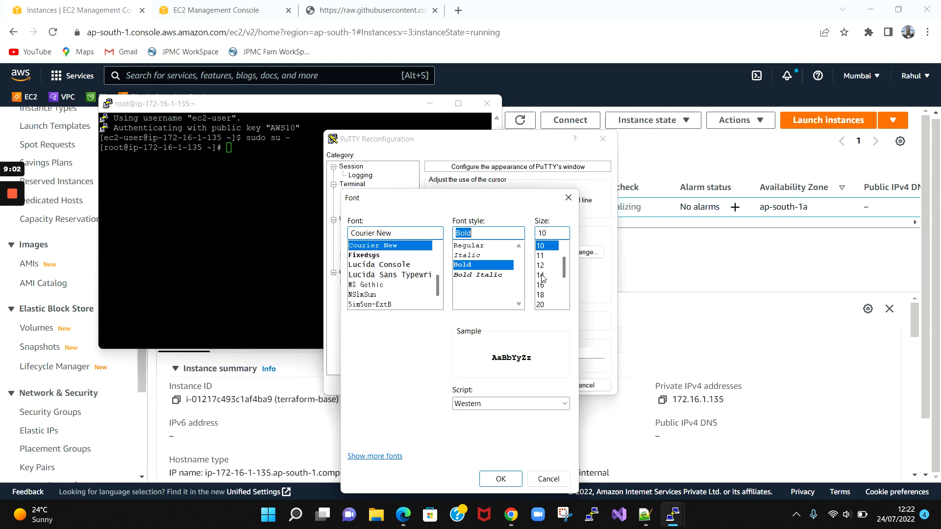
pyautogui.click(544, 274)
pyautogui.click(512, 472)
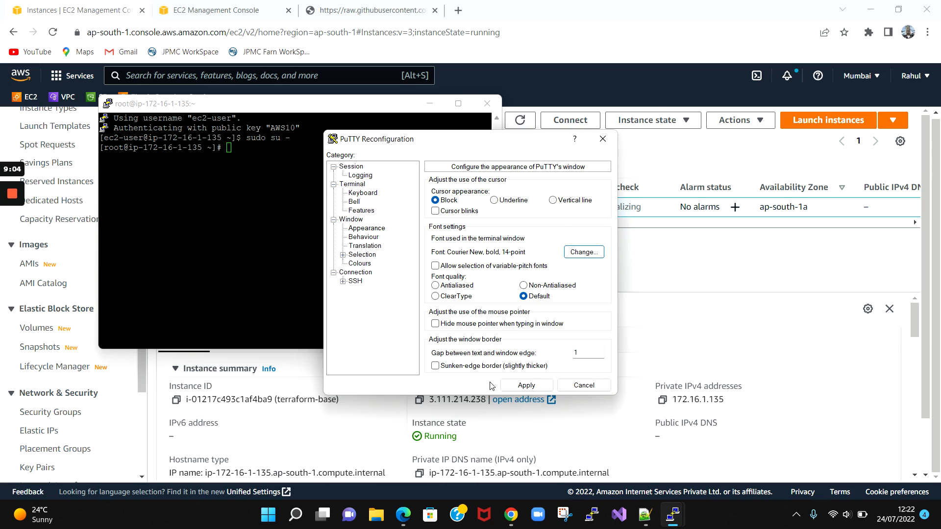
pyautogui.click(524, 386)
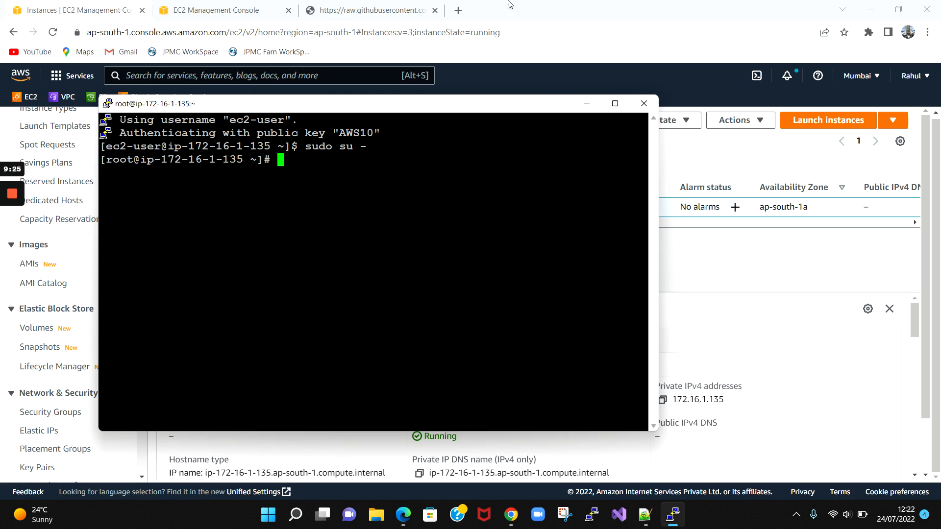
pyautogui.click(382, 10)
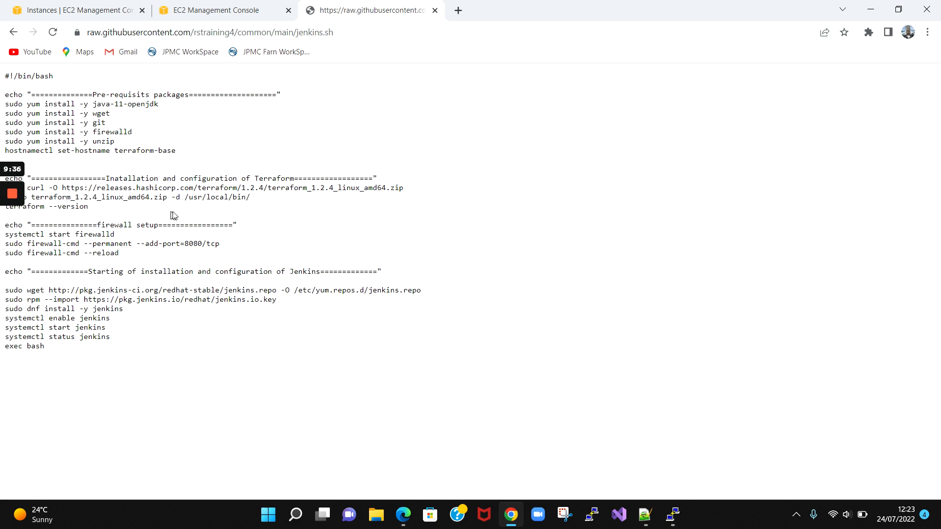
# - Highlight the prerequisite packages, Terraform and Jenkins installation sections of jenkins.sh, then select its URL
pyautogui.moveTo(119, 96); pyautogui.dragTo(161, 107)
pyautogui.click(157, 124)
pyautogui.moveTo(149, 179); pyautogui.dragTo(202, 188)
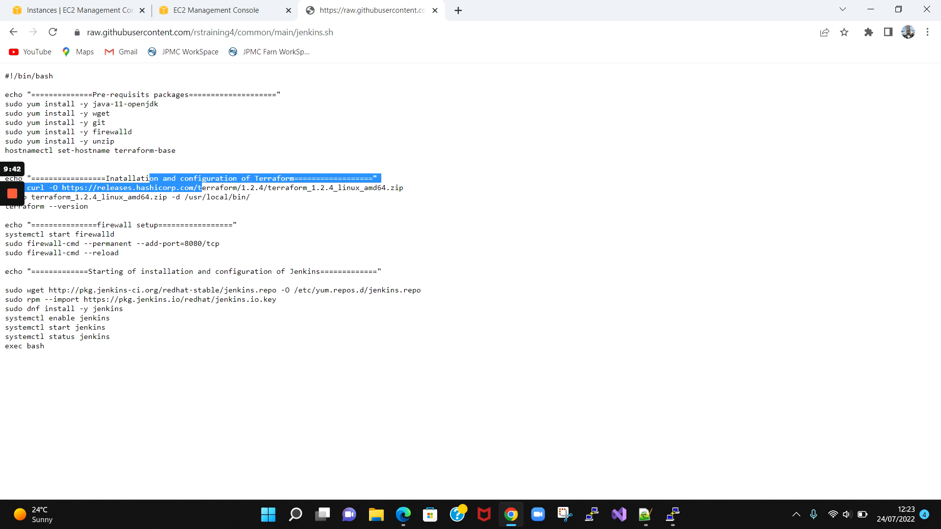
pyautogui.click(203, 189)
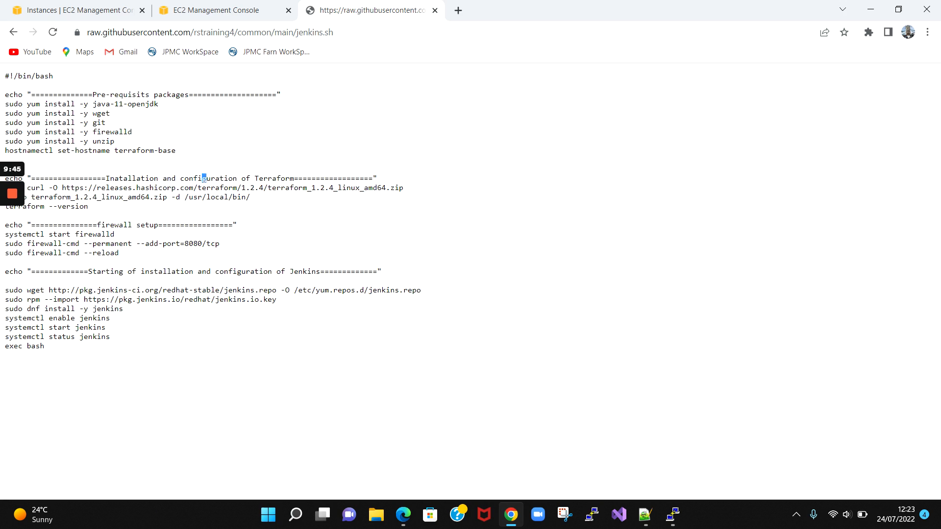
pyautogui.moveTo(206, 179); pyautogui.dragTo(282, 179)
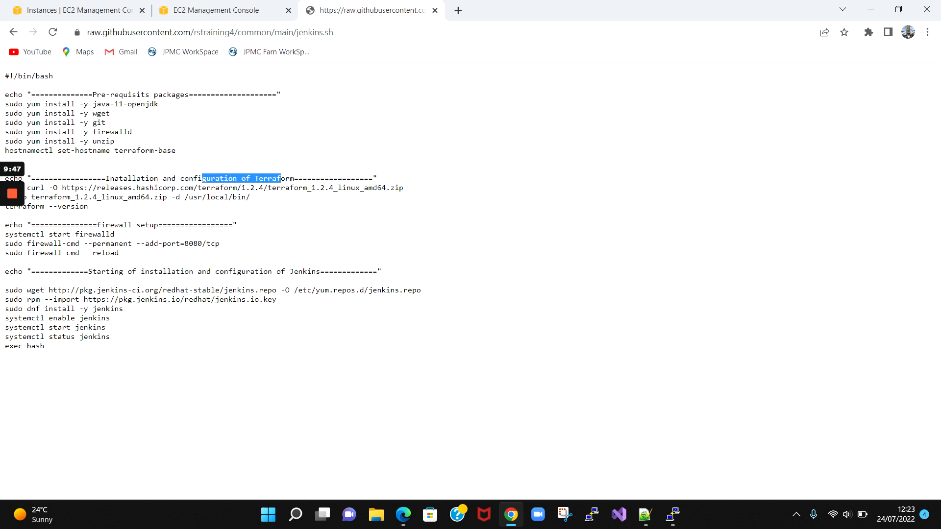
pyautogui.click(281, 180)
pyautogui.moveTo(132, 271); pyautogui.dragTo(211, 271)
pyautogui.click(155, 349)
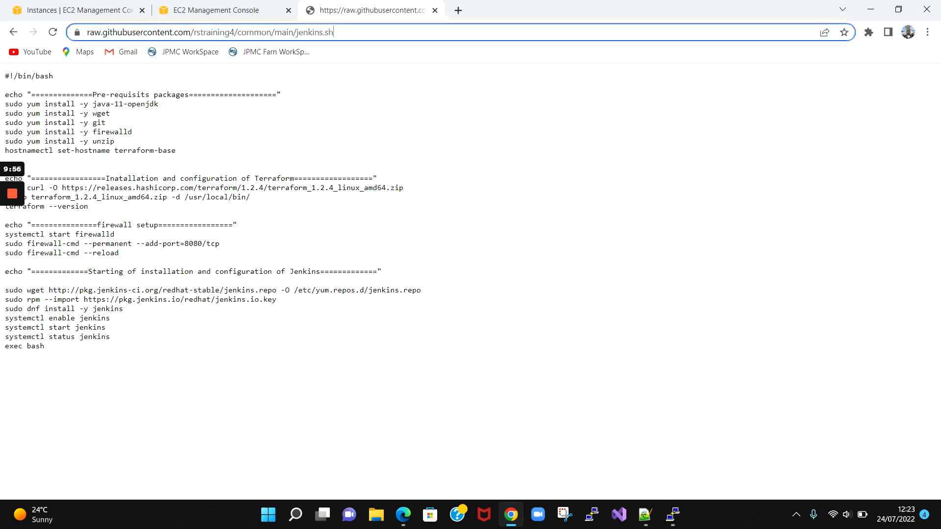
pyautogui.click(331, 33)
pyautogui.hotkey('ctrl', 'c')
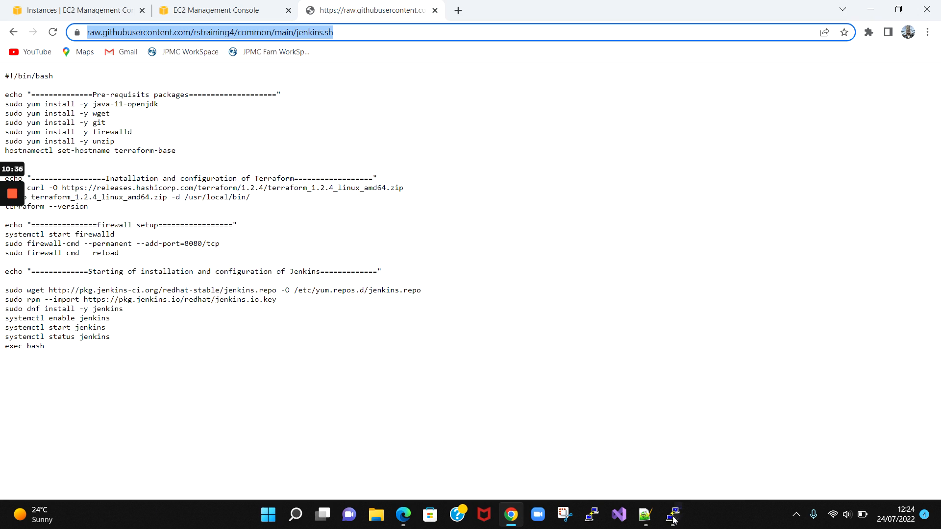
pyautogui.moveTo(672, 520)
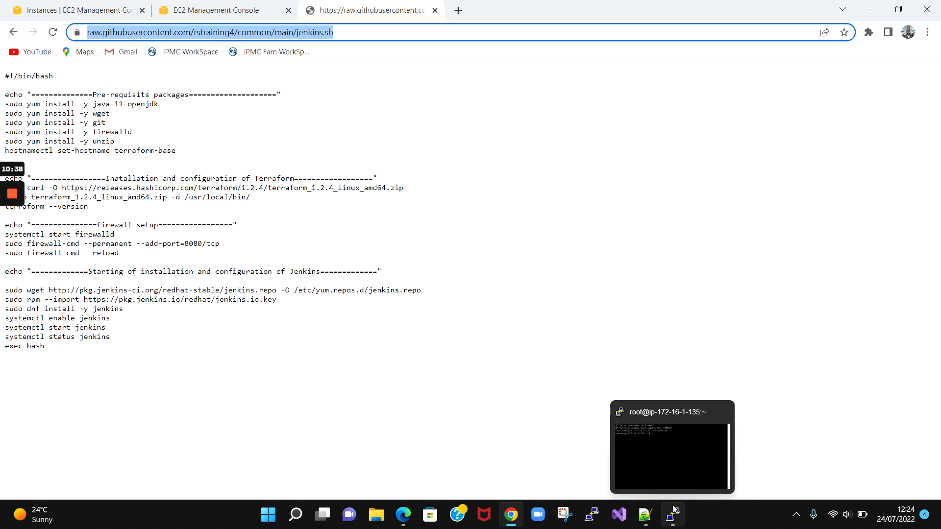
# - Run 'yum install wget' and confirm with y to install wget and libmetalink
pyautogui.click(672, 435)
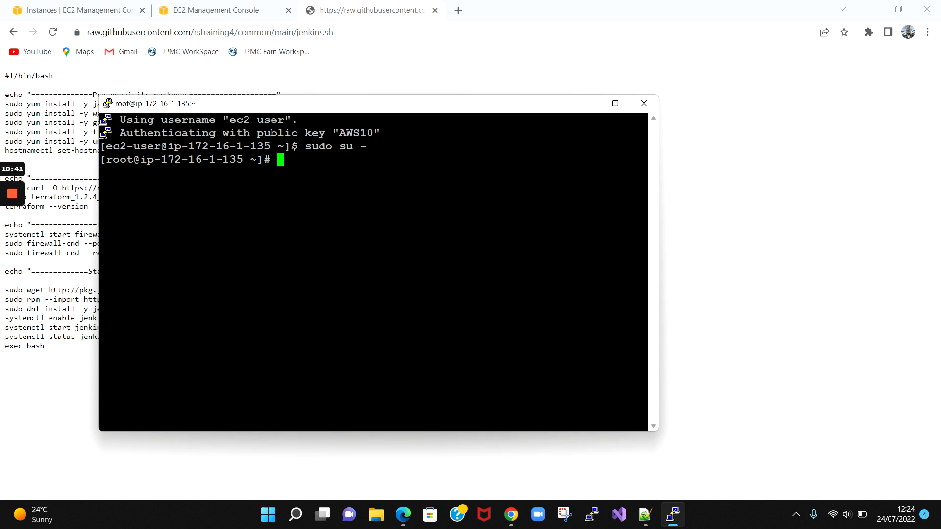
pyautogui.write('yum install wget')
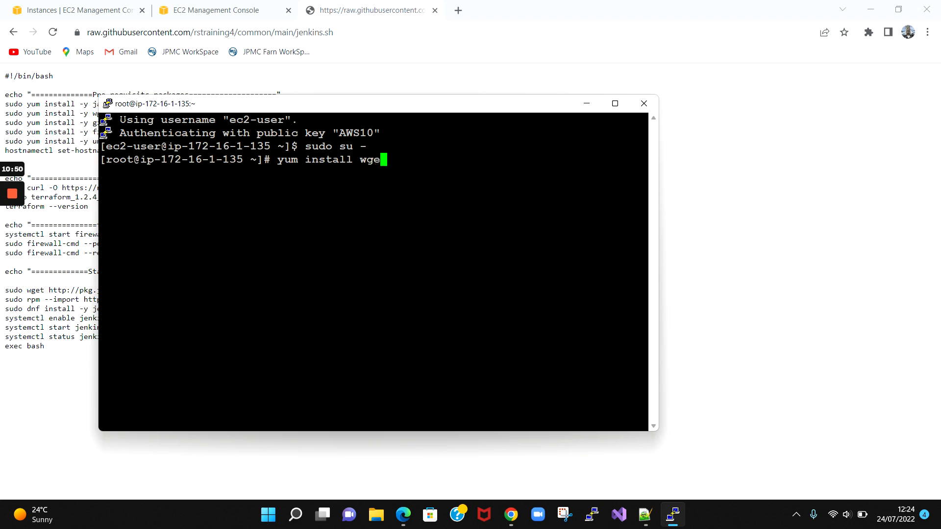
pyautogui.press('Return')
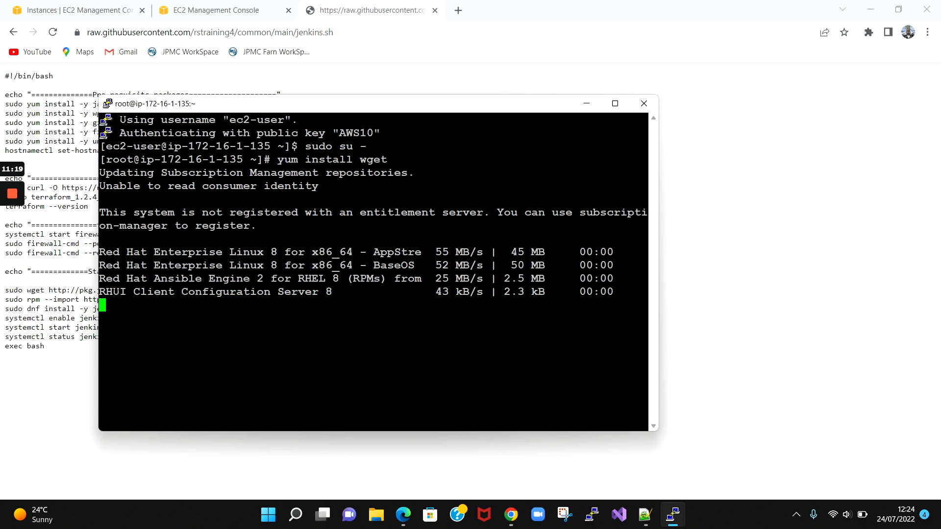
pyautogui.write('y')
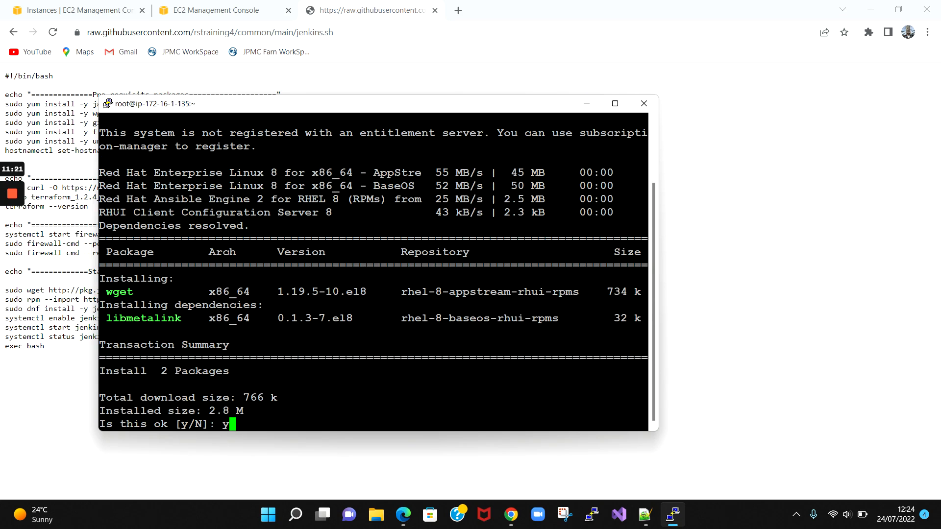
pyautogui.press('Return')
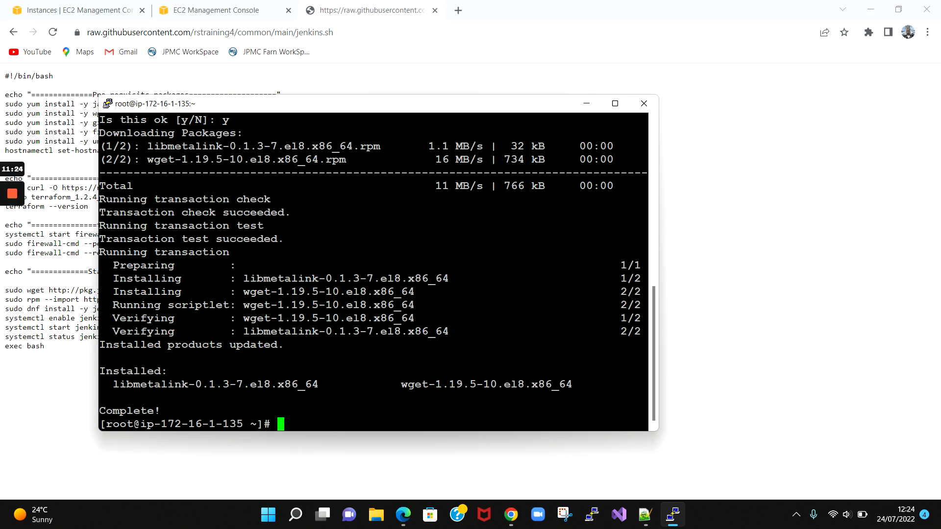
pyautogui.click(614, 103)
# - Run wget on the pasted jenkins.sh address with '-o /var/tmp' as the target
pyautogui.write('w')
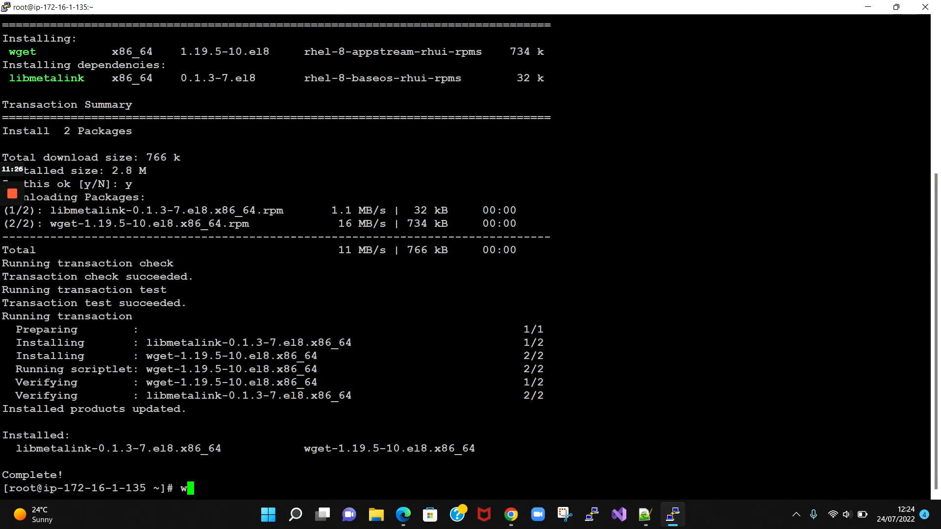
pyautogui.write('ge')
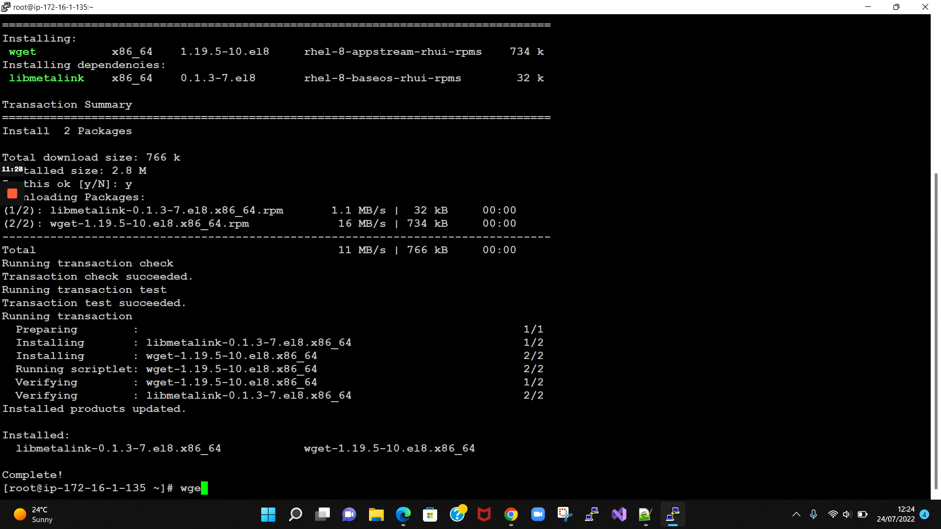
pyautogui.write('t')
pyautogui.press('shift+Insert')
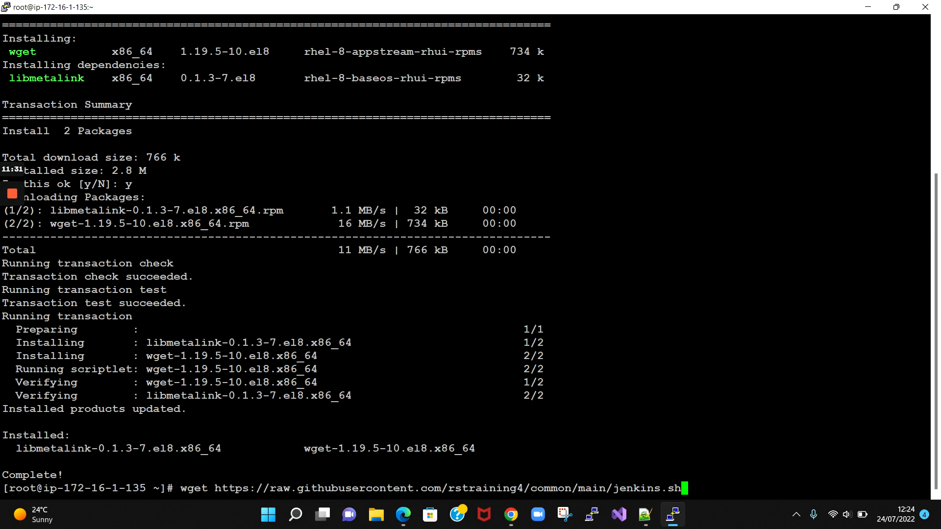
pyautogui.press('Left')
pyautogui.press('Left')
pyautogui.press('Left')
pyautogui.press('Left')
pyautogui.press('Left')
pyautogui.press('Left')
pyautogui.press('Left')
pyautogui.press('Left')
pyautogui.press('Left')
pyautogui.press('Left')
pyautogui.press('Left')
pyautogui.press('Left')
pyautogui.press('Left')
pyautogui.press('Left')
pyautogui.press('Left')
pyautogui.press('Left')
pyautogui.press('Left')
pyautogui.press('Left')
pyautogui.press('Left')
pyautogui.press('Left')
pyautogui.press('Left')
pyautogui.press('Left')
pyautogui.press('Left')
pyautogui.press('Left')
pyautogui.press('Left')
pyautogui.press('Left')
pyautogui.press('Left')
pyautogui.press('Left')
pyautogui.press('Left')
pyautogui.press('Left')
pyautogui.press('Left')
pyautogui.press('Left')
pyautogui.press('Left')
pyautogui.press('Left')
pyautogui.press('Left')
pyautogui.press('Left')
pyautogui.press('Left')
pyautogui.press('Left')
pyautogui.press('Left')
pyautogui.press('Left')
pyautogui.press('Right')
pyautogui.press('Right')
pyautogui.write('-o')
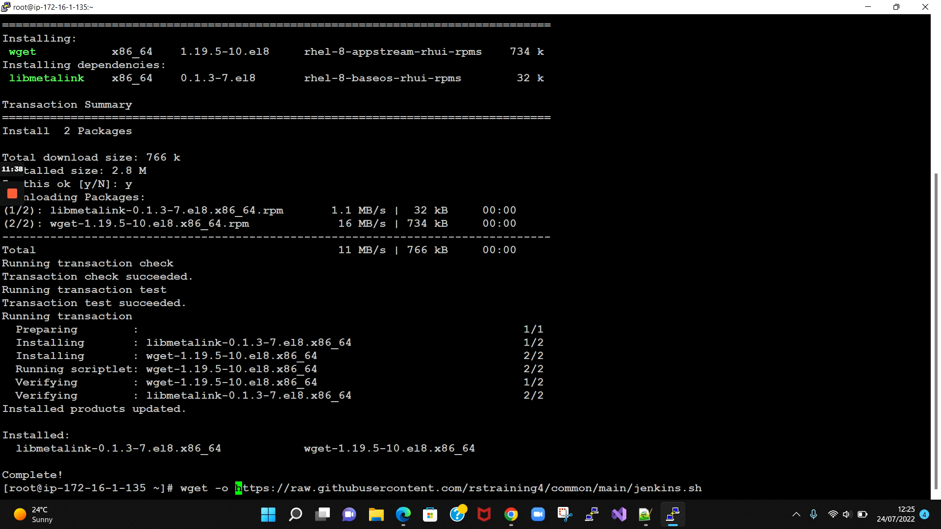
pyautogui.press('Right')
pyautogui.press('Right')
pyautogui.press('Right')
pyautogui.press('Right')
pyautogui.press('Right')
pyautogui.press('Right')
pyautogui.press('Right')
pyautogui.press('Right')
pyautogui.press('Right')
pyautogui.press('Right')
pyautogui.press('Right')
pyautogui.press('Right')
pyautogui.press('Right')
pyautogui.press('Right')
pyautogui.press('Right')
pyautogui.press('Right')
pyautogui.press('Right')
pyautogui.press('Right')
pyautogui.press('Right')
pyautogui.press('Right')
pyautogui.press('Right')
pyautogui.press('Right')
pyautogui.press('Right')
pyautogui.press('Right')
pyautogui.press('Right')
pyautogui.press('Right')
pyautogui.press('Right')
pyautogui.press('Right')
pyautogui.press('Right')
pyautogui.press('Right')
pyautogui.press('Right')
pyautogui.press('Right')
pyautogui.press('Right')
pyautogui.press('Right')
pyautogui.press('Right')
pyautogui.press('Right')
pyautogui.press('Right')
pyautogui.press('Right')
pyautogui.press('Right')
pyautogui.press('Right')
pyautogui.write('/var/tmp')
pyautogui.press('Return')
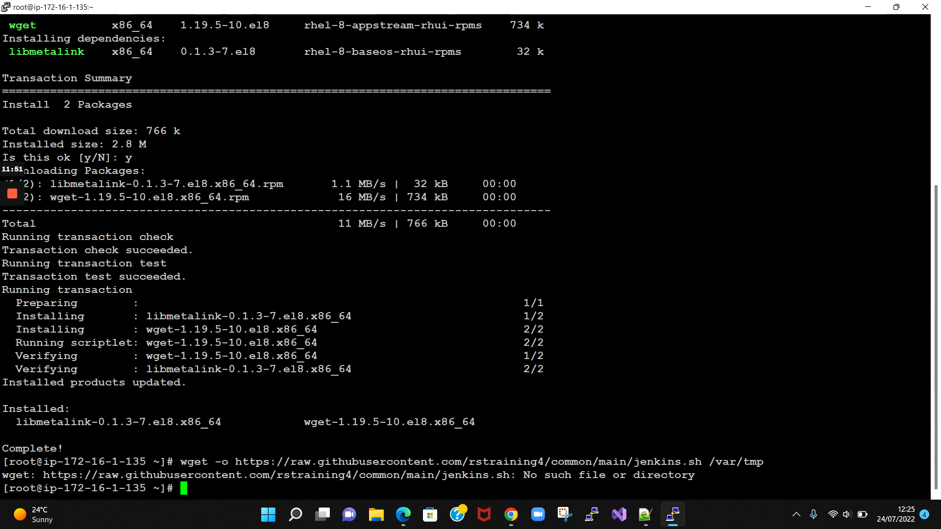
# - Re-run wget with the full https: address to fetch jenkins.sh, then list it with ll
pyautogui.write('wgt')
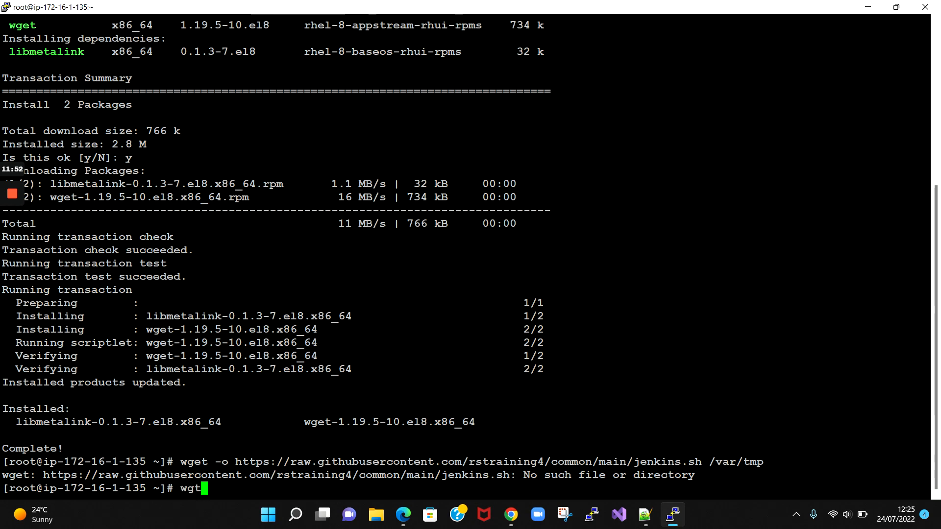
pyautogui.press('BackSpace')
pyautogui.write('et')
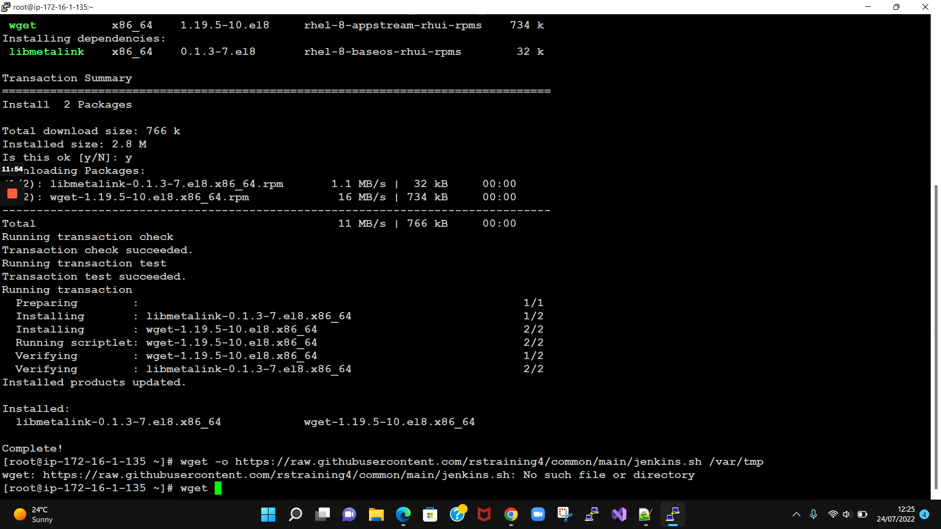
pyautogui.doubleClick(489, 462)
pyautogui.write('//raw.githubusercontent.com/rstraining4/common/main/jenkins.sh')
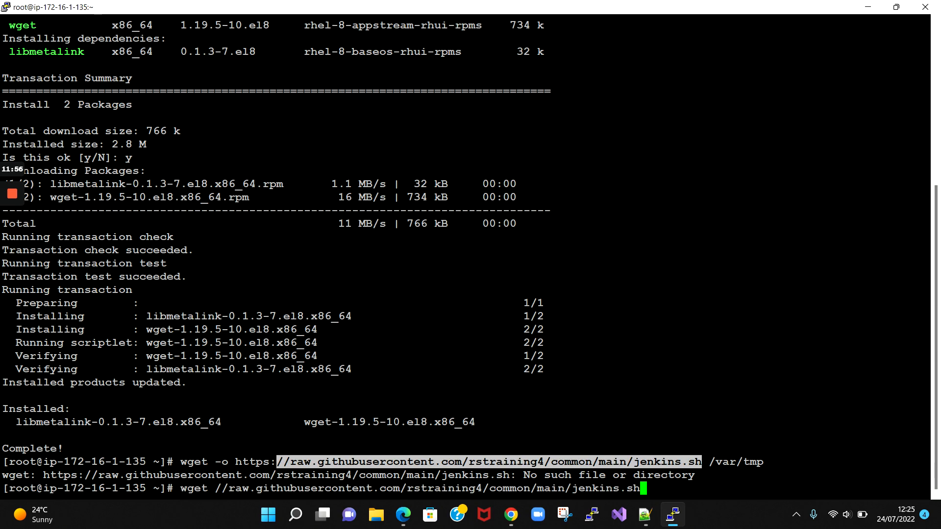
pyautogui.press('Left')
pyautogui.press('Left')
pyautogui.press('Left')
pyautogui.press('Left')
pyautogui.press('Left')
pyautogui.press('Left')
pyautogui.press('Left')
pyautogui.press('Left')
pyautogui.press('Left')
pyautogui.press('Left')
pyautogui.press('Left')
pyautogui.press('Left')
pyautogui.press('Left')
pyautogui.press('Left')
pyautogui.press('Left')
pyautogui.press('Left')
pyautogui.press('Left')
pyautogui.press('Left')
pyautogui.press('Left')
pyautogui.press('Left')
pyautogui.press('Left')
pyautogui.press('Left')
pyautogui.press('Left')
pyautogui.press('Left')
pyautogui.press('Left')
pyautogui.press('Left')
pyautogui.press('Left')
pyautogui.press('Left')
pyautogui.press('Left')
pyautogui.press('Left')
pyautogui.press('Left')
pyautogui.press('Left')
pyautogui.press('Left')
pyautogui.press('Left')
pyautogui.press('Left')
pyautogui.press('Left')
pyautogui.press('Left')
pyautogui.press('Left')
pyautogui.press('Left')
pyautogui.press('Left')
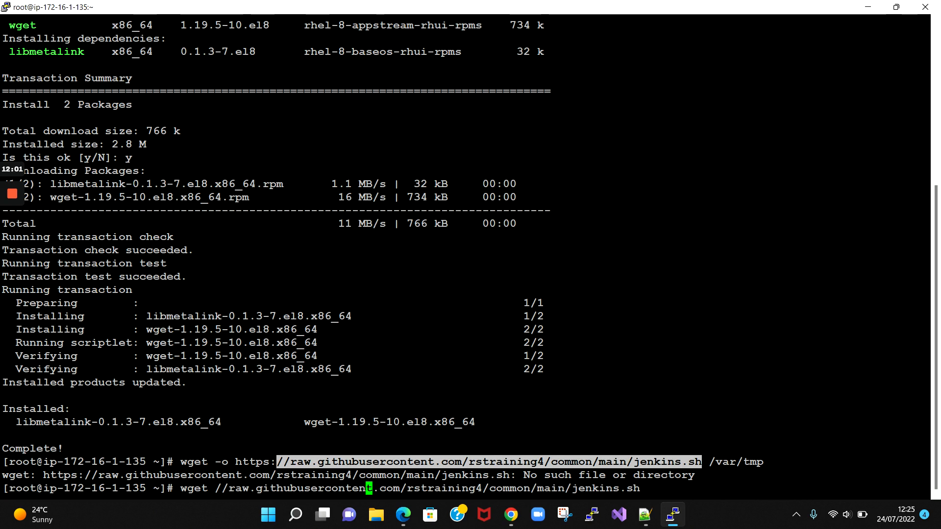
pyautogui.press('Left')
pyautogui.press('Left')
pyautogui.press('Left')
pyautogui.press('Left')
pyautogui.press('Left')
pyautogui.press('Left')
pyautogui.press('Left')
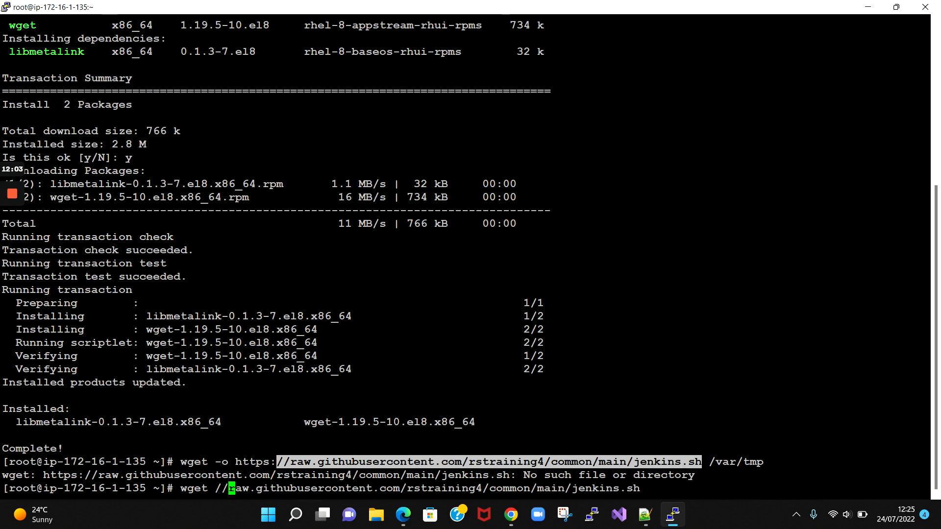
pyautogui.write('htt')
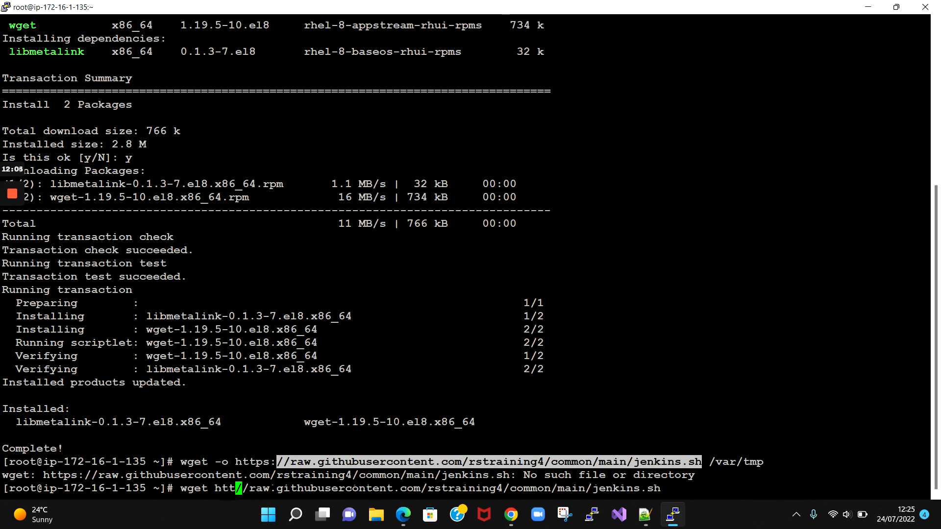
pyautogui.write('ps:')
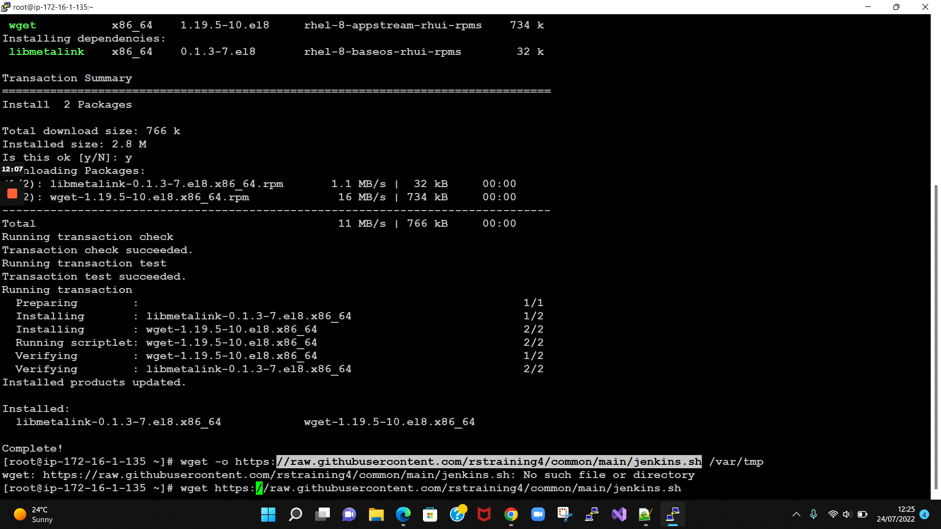
pyautogui.press('Return')
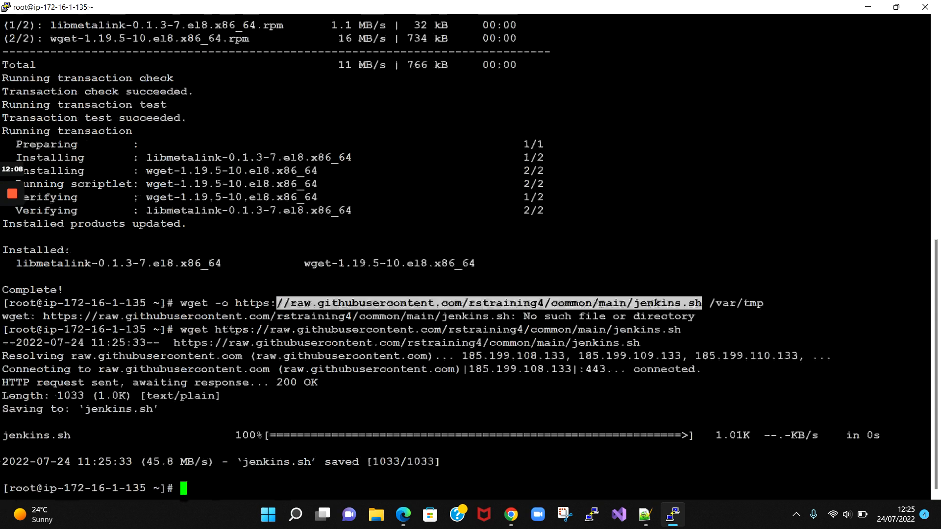
pyautogui.write('ll')
pyautogui.press('Return')
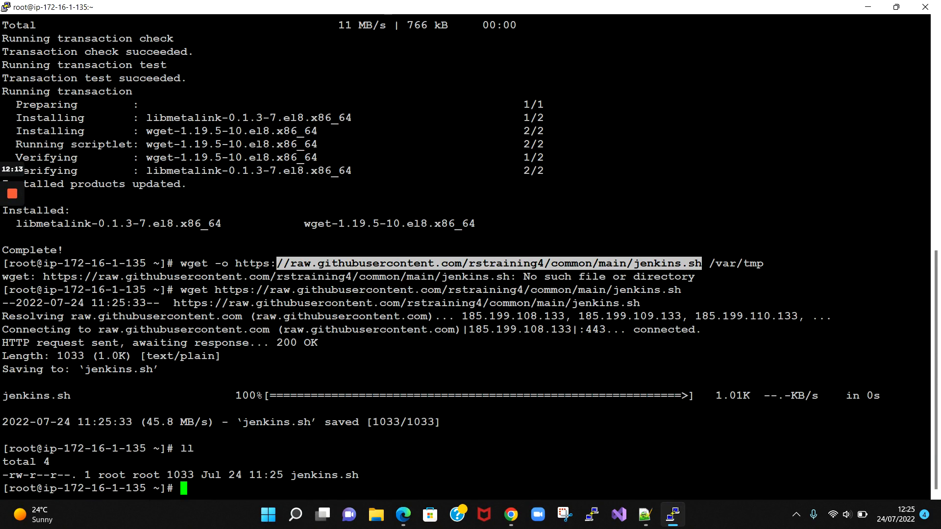
# - Make jenkins.sh executable with chmod 755 and start it with ./jenkins.sh
pyautogui.write('chmod 755 jenkins.sh')
pyautogui.press('Return')
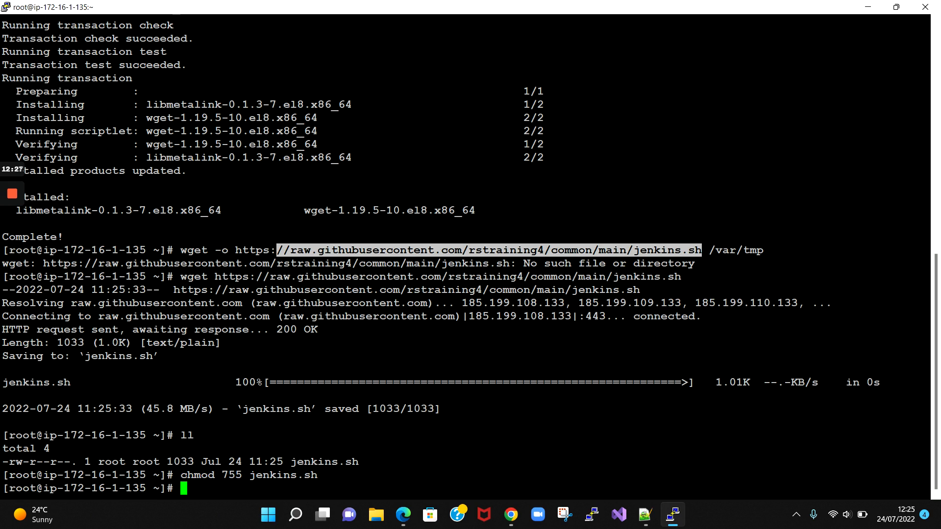
pyautogui.write('./jenkins.sh')
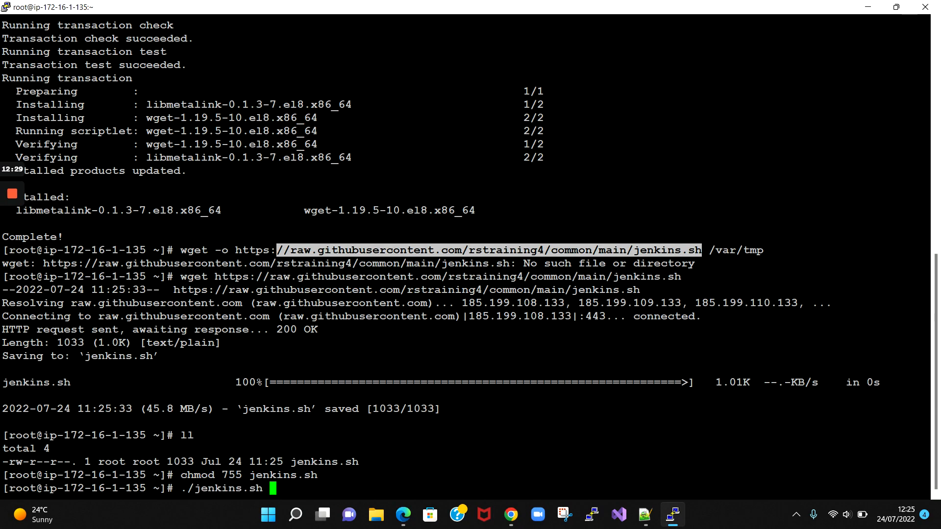
pyautogui.press('Return')
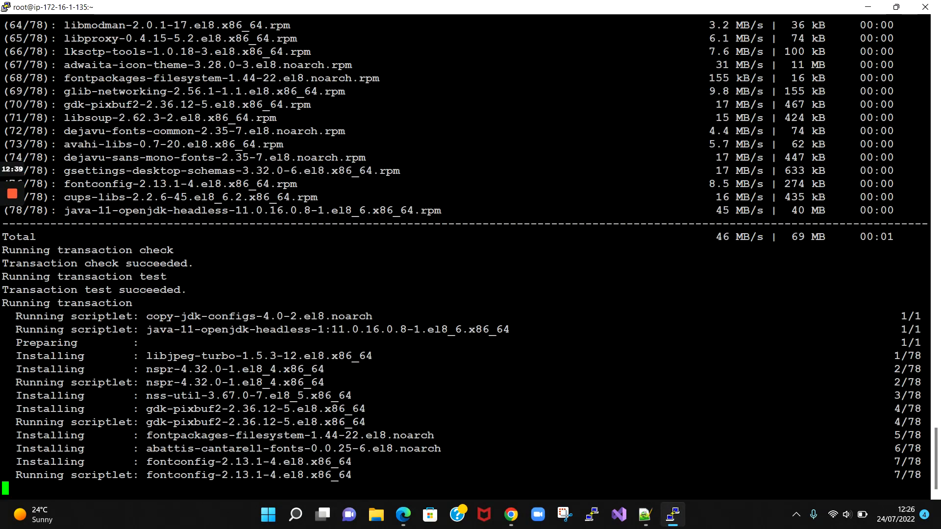
pyautogui.hotkey('alt', 'Tab')
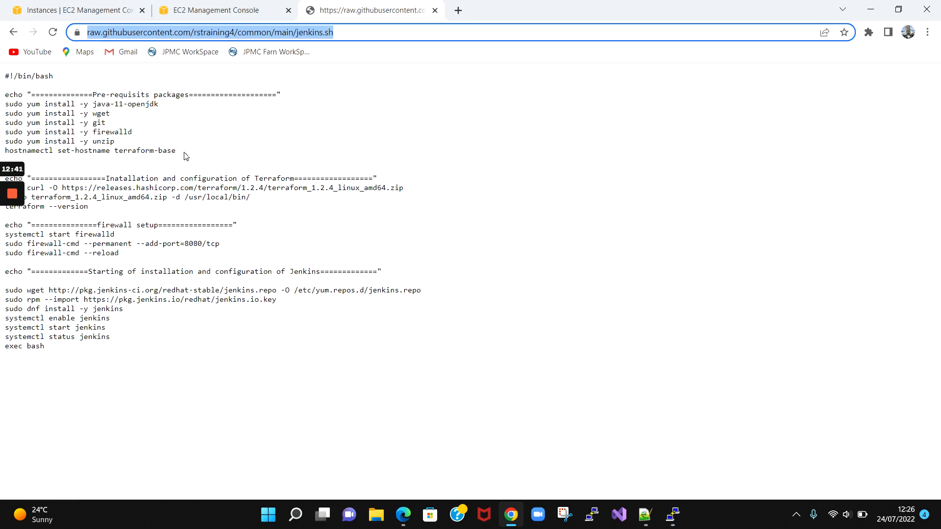
# - Highlight the prerequisite install lines and the terraform-base hostname in the script
pyautogui.moveTo(184, 156); pyautogui.dragTo(93, 141)
pyautogui.click(118, 119)
pyautogui.moveTo(175, 151); pyautogui.dragTo(119, 151)
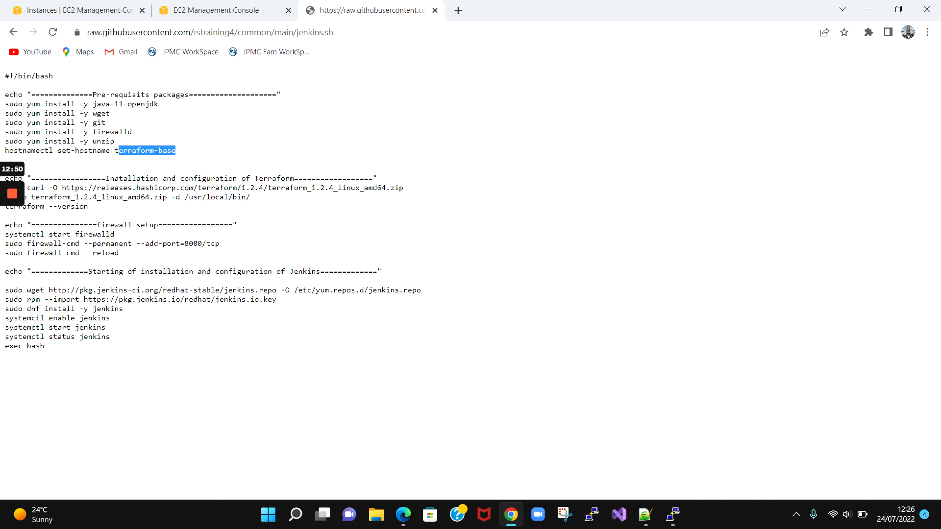
pyautogui.hotkey('alt', 'Tab')
pyautogui.hotkey('alt', 'Tab')
# - Highlight the prerequisites, Terraform, firewall and Jenkins installation headings, then return to the terminal
pyautogui.moveTo(136, 95); pyautogui.dragTo(184, 112)
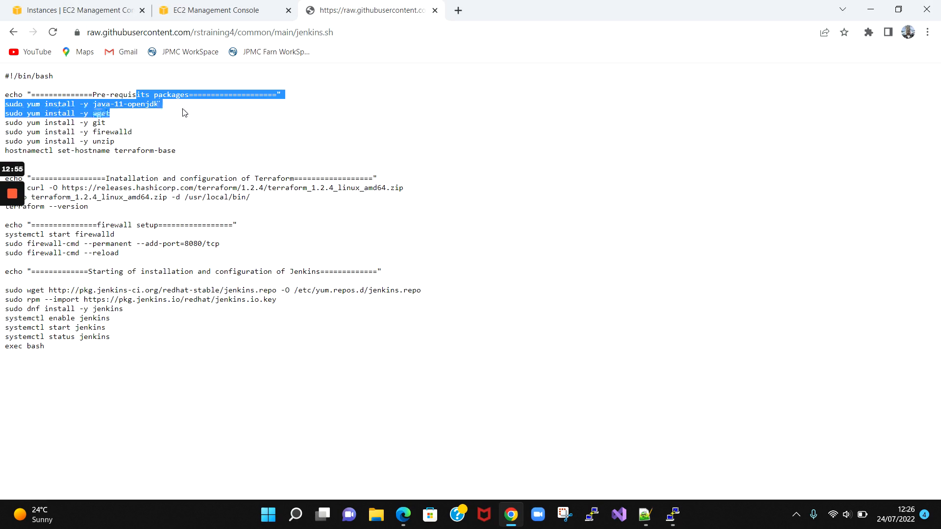
pyautogui.moveTo(149, 179); pyautogui.dragTo(234, 178)
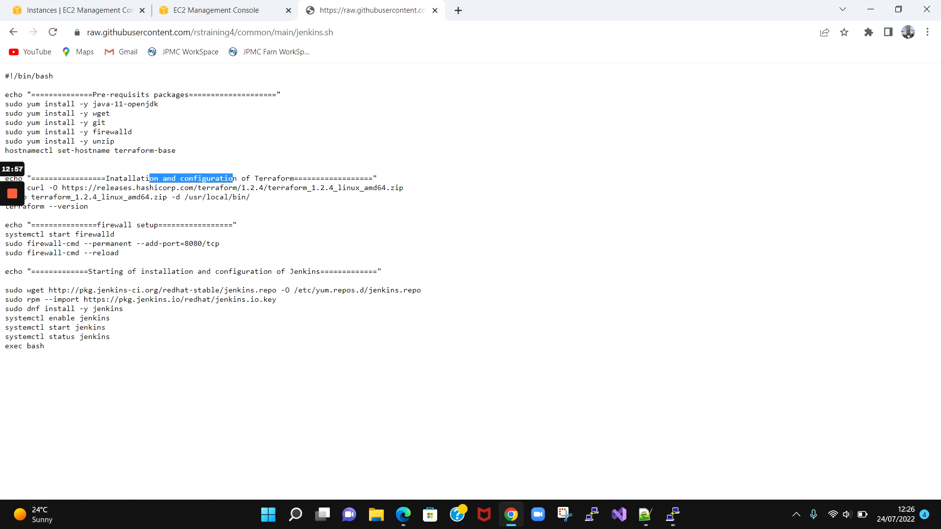
pyautogui.moveTo(97, 225); pyautogui.dragTo(158, 224)
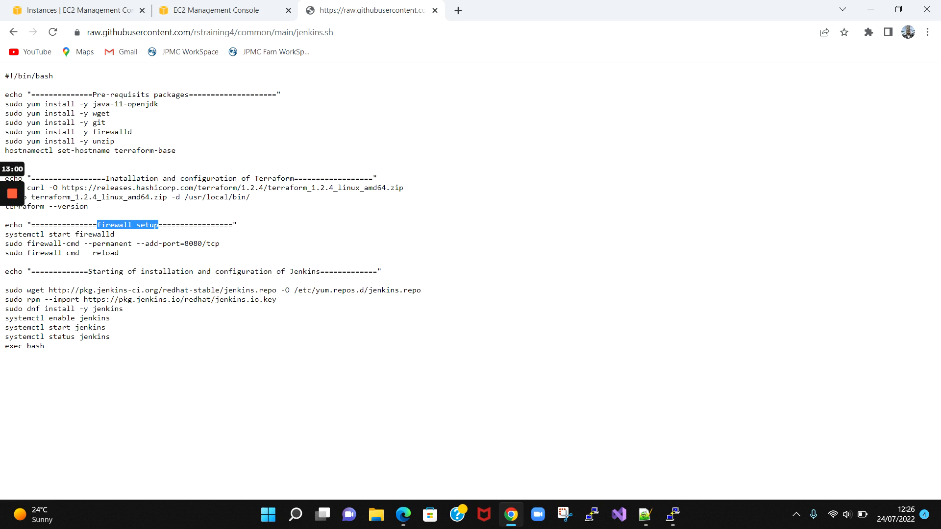
pyautogui.moveTo(88, 271); pyautogui.dragTo(193, 271)
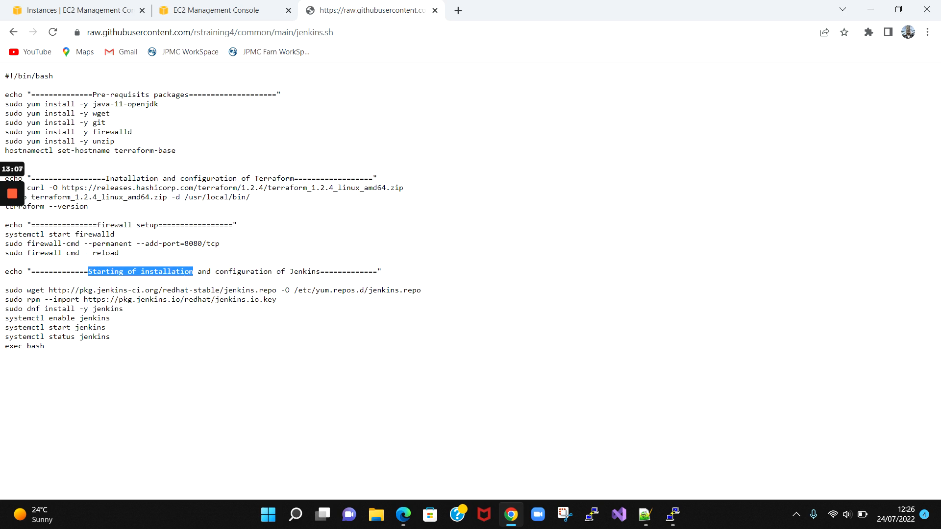
pyautogui.hotkey('alt', 'Tab')
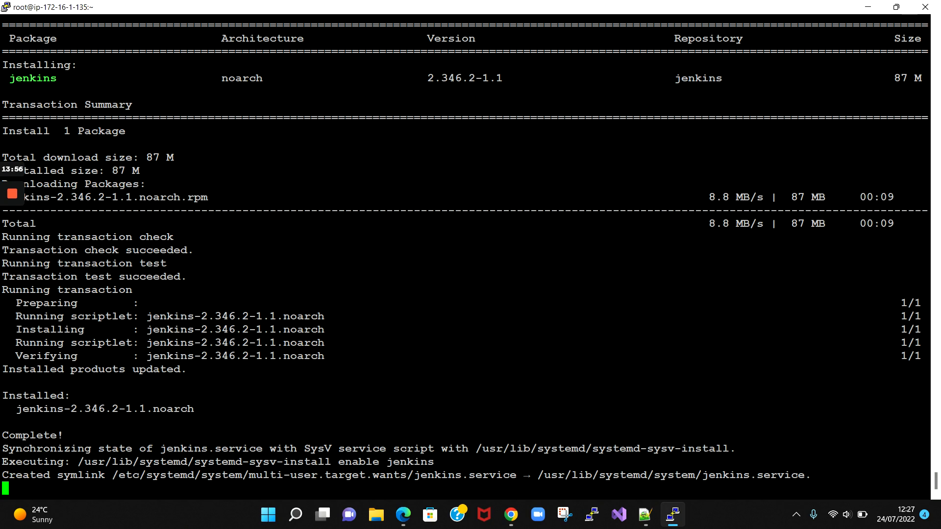
# - Highlight the 'systemctl status jenkins' command in the jenkins.sh script
pyautogui.hotkey('alt', 'Tab')
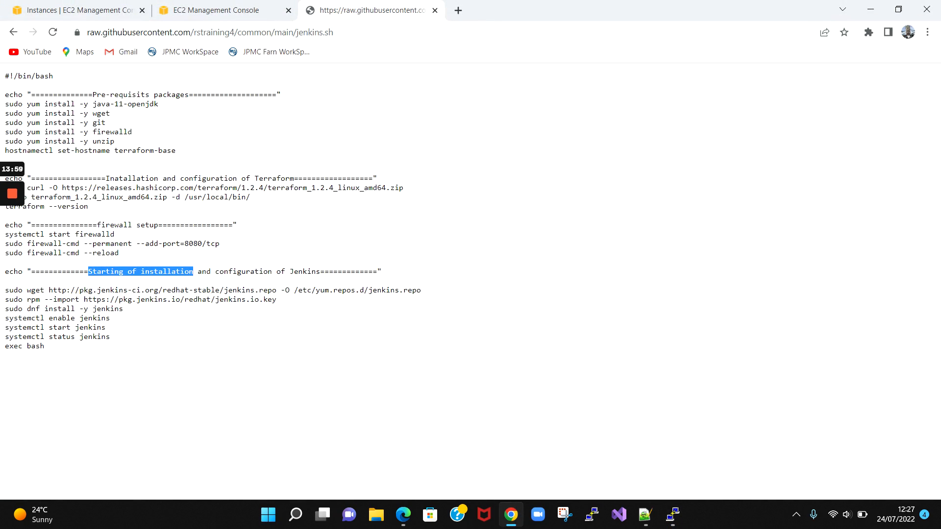
pyautogui.click(114, 341)
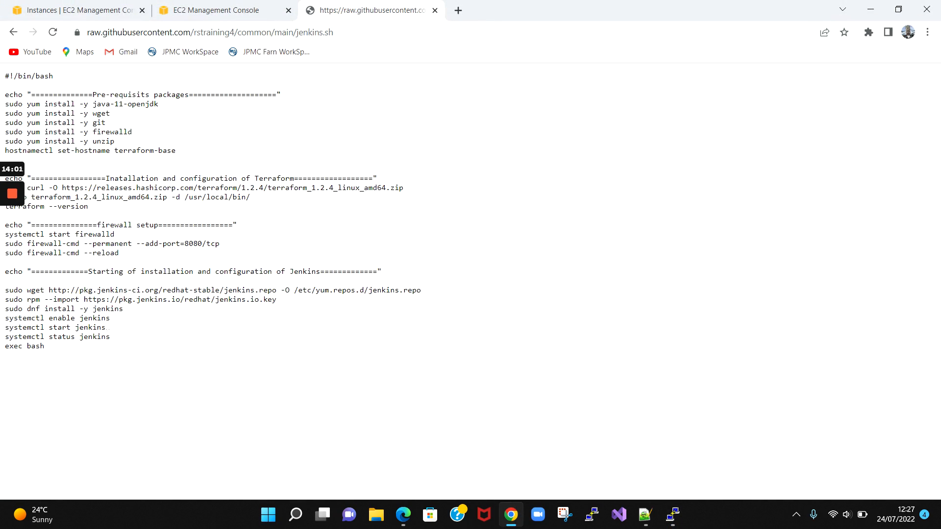
pyautogui.moveTo(107, 327); pyautogui.dragTo(37, 337)
pyautogui.click(111, 338)
pyautogui.moveTo(110, 337); pyautogui.dragTo(5, 337)
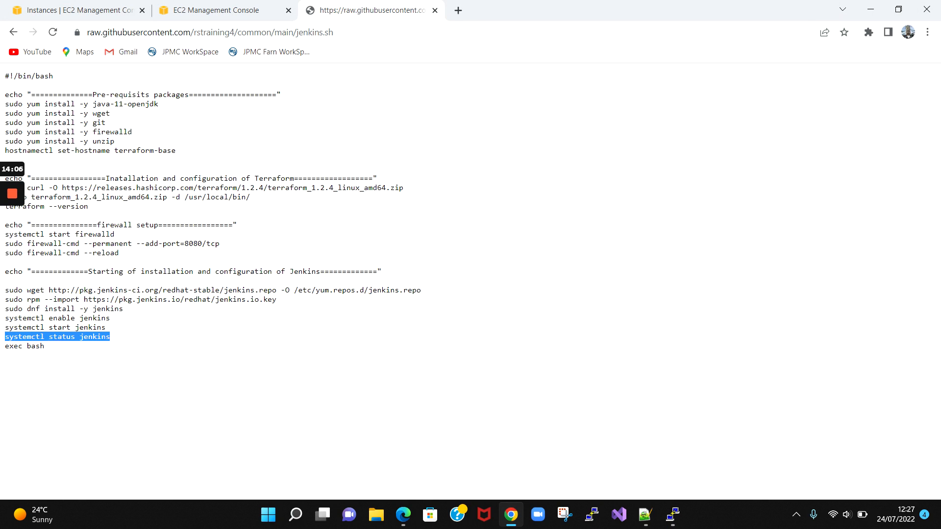
pyautogui.hotkey('alt', 'Tab')
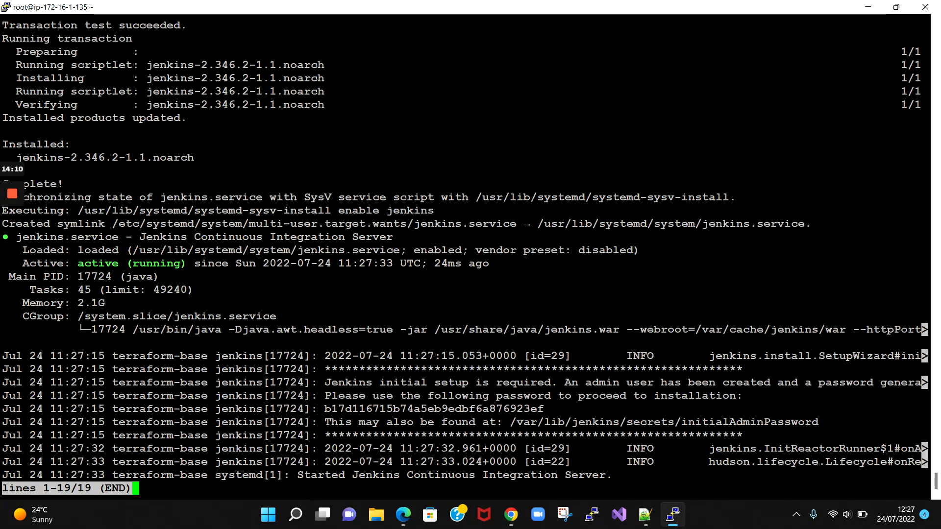
# - Quit the Jenkins status pager and highlight the terraform hostname in the shell prompt
pyautogui.press('q')
pyautogui.press('Return')
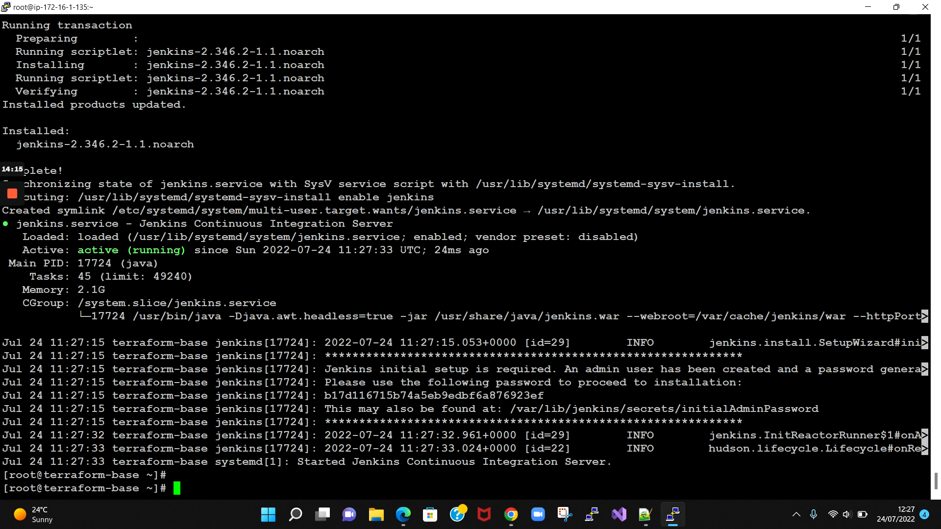
pyautogui.moveTo(44, 474); pyautogui.dragTo(139, 475)
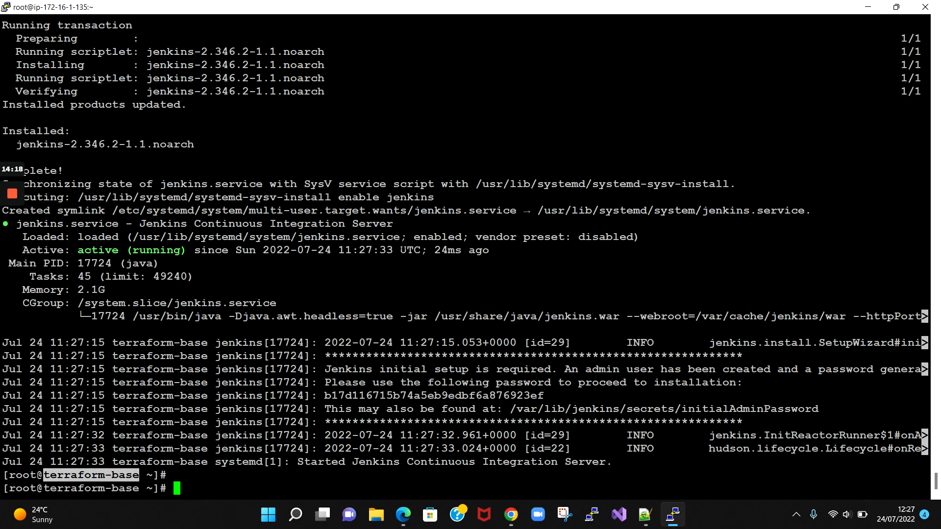
pyautogui.click(44, 487)
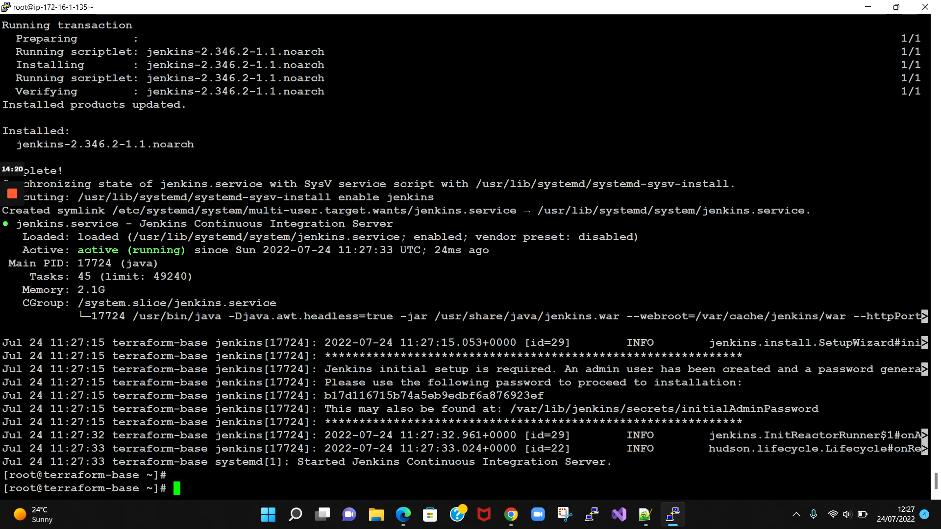
pyautogui.moveTo(43, 488); pyautogui.dragTo(91, 488)
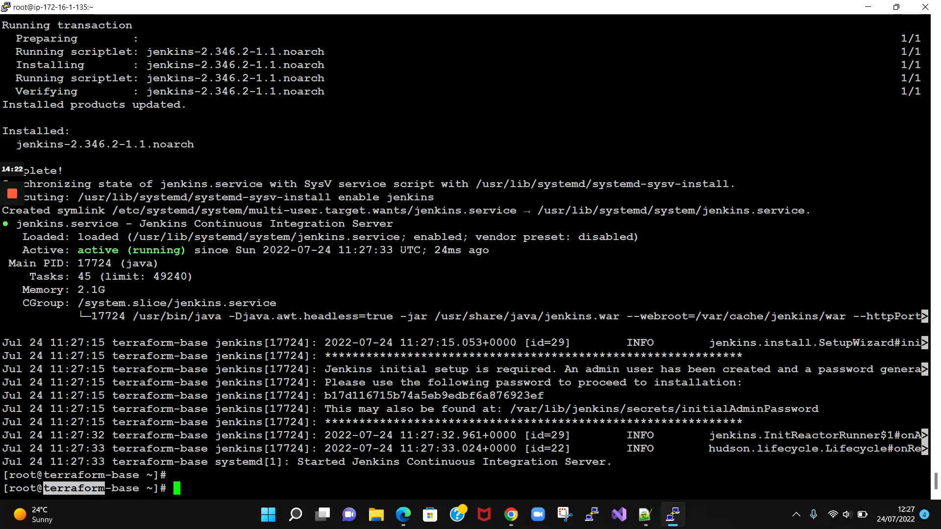
pyautogui.hotkey('alt', 'Tab')
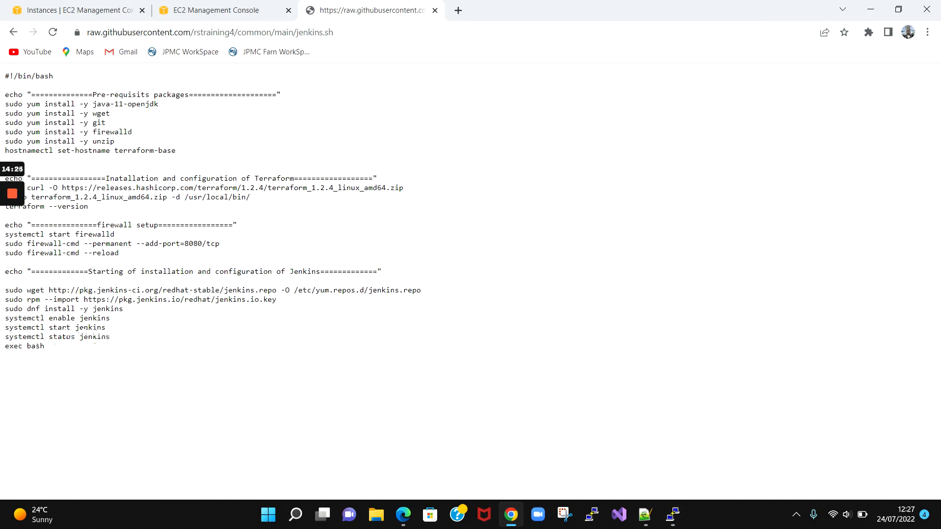
# - Highlight the 'hostnamectl set-hostname terraform-base' line, then return to the PuTTY terminal
pyautogui.moveTo(175, 151); pyautogui.dragTo(5, 153)
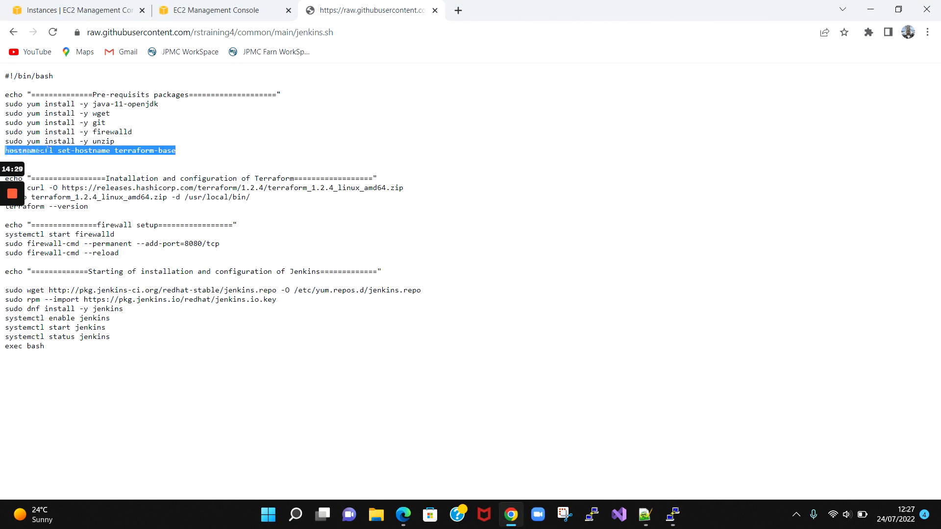
pyautogui.click(42, 162)
pyautogui.hotkey('alt', 'Tab')
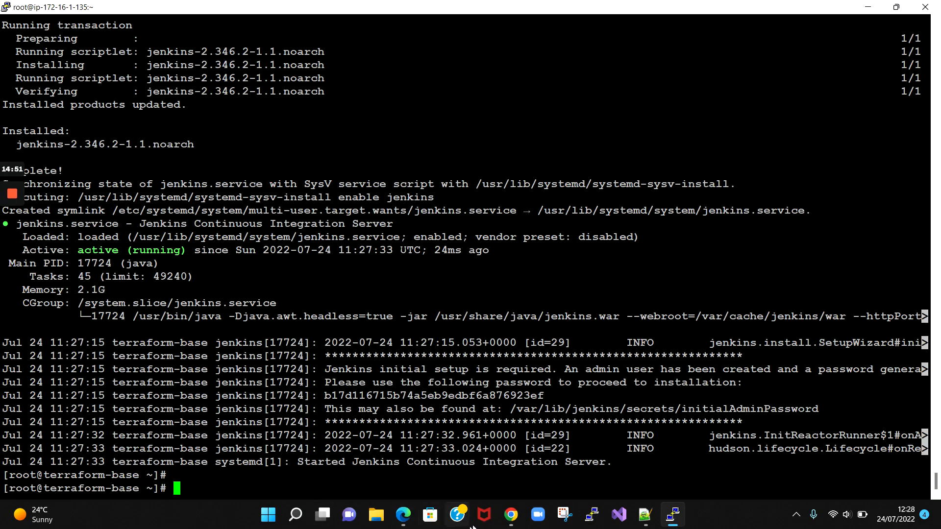
# - Bring Chrome forward and close the extra EC2 Security Groups tab
pyautogui.click(511, 515)
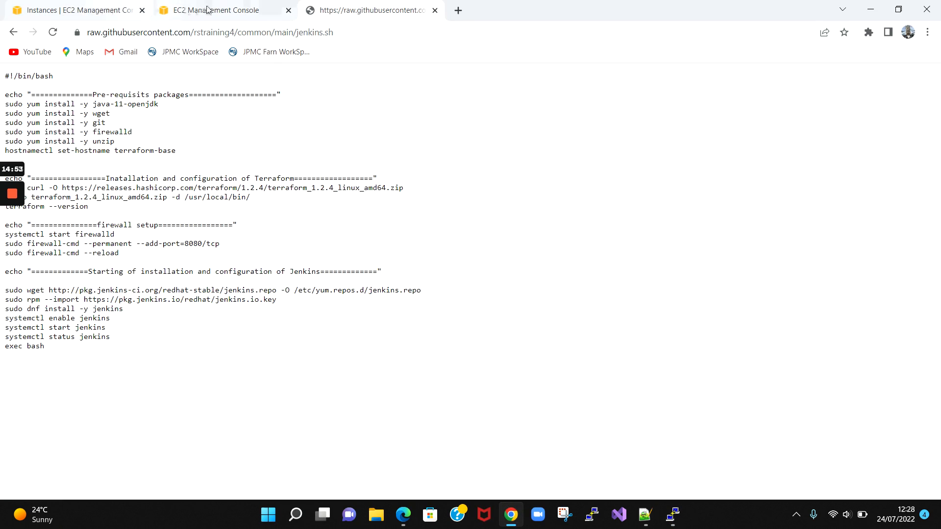
pyautogui.click(193, 11)
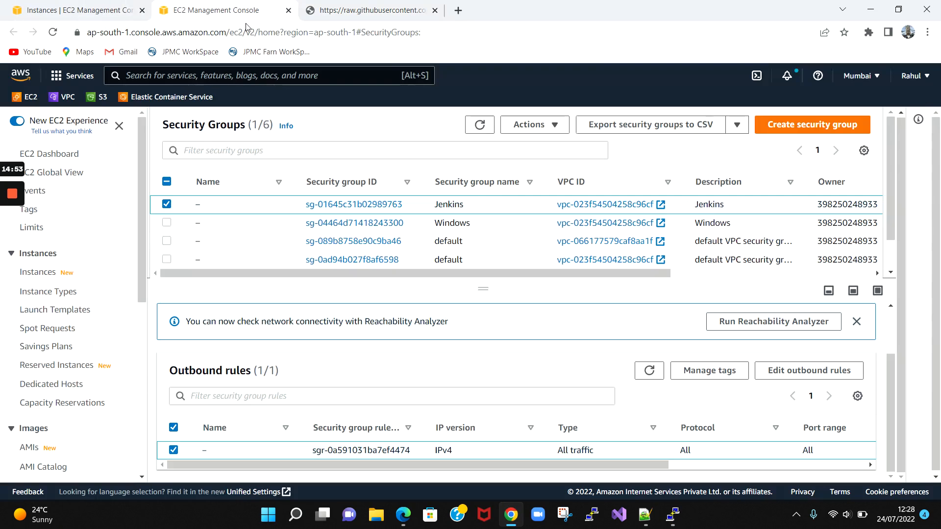
pyautogui.click(289, 10)
pyautogui.click(73, 10)
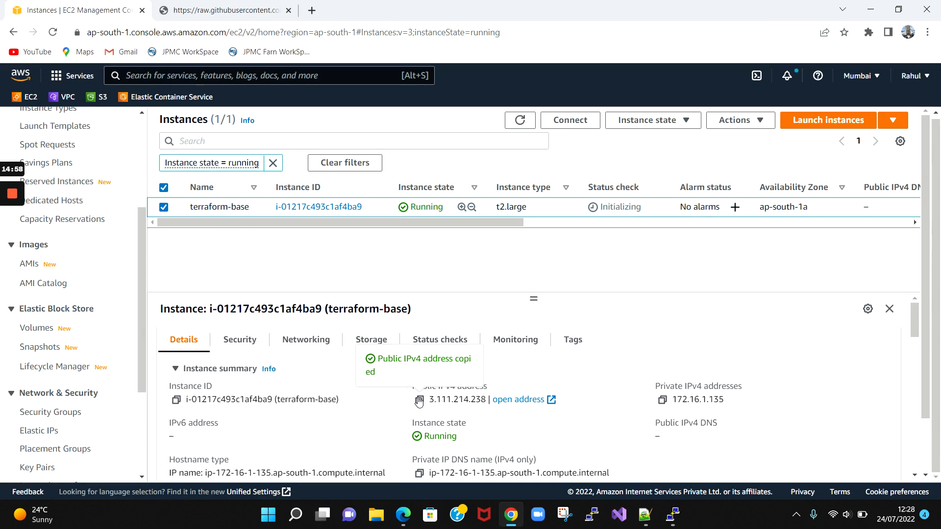
# - Open the Jenkins server at 3.111.214.238:8080 in a new tab
pyautogui.click(312, 11)
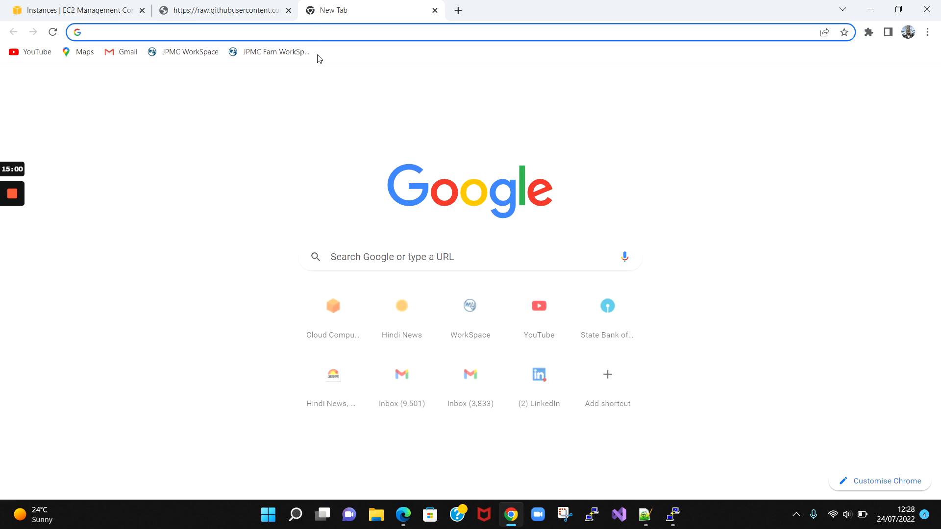
pyautogui.write('3.111.214.238')
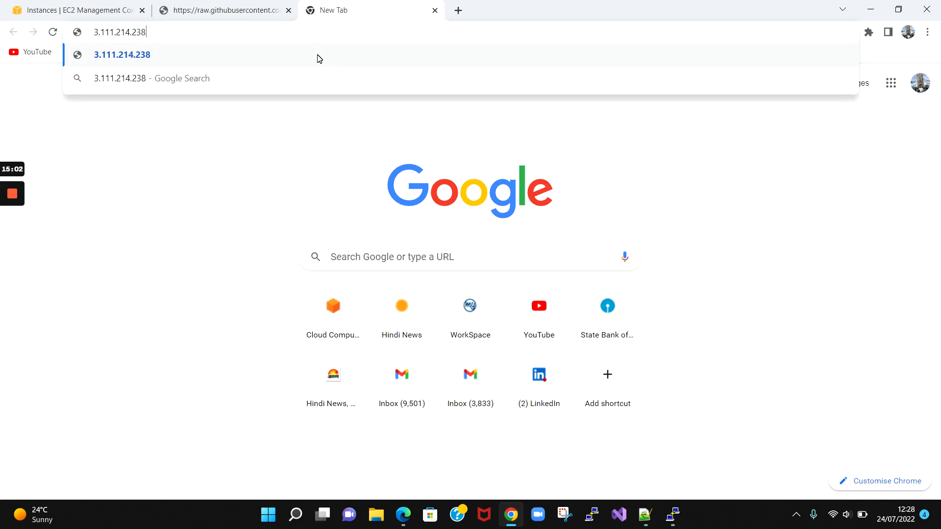
pyautogui.write(':8080')
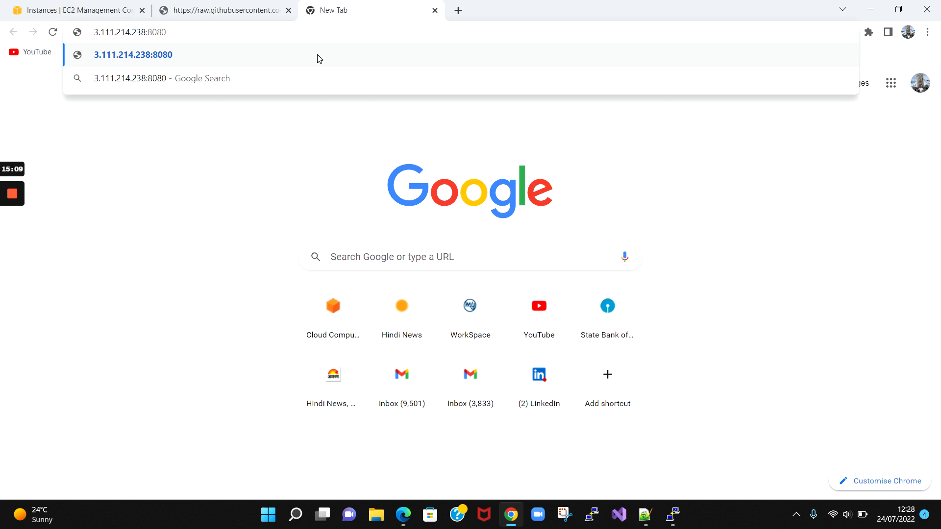
pyautogui.press('Return')
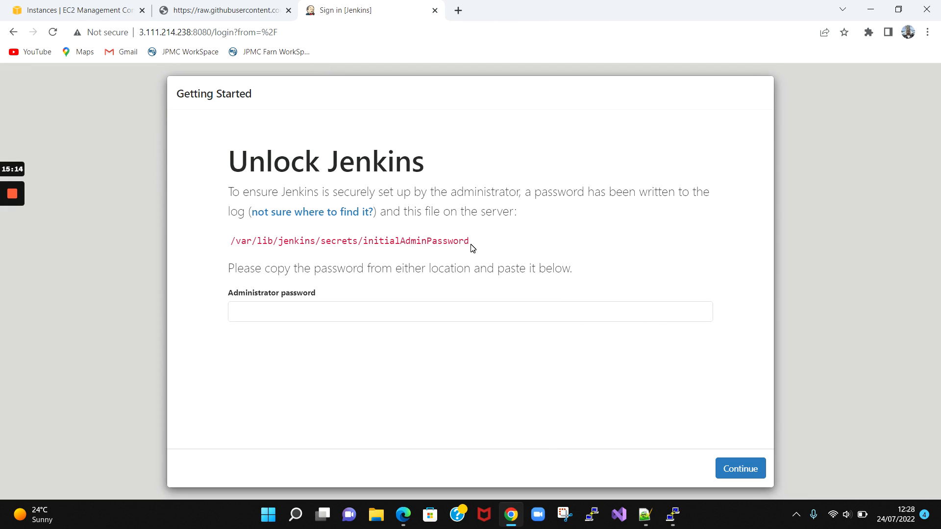
# - Print the initialAdminPassword file with cat in PuTTY and copy the password
pyautogui.moveTo(470, 241); pyautogui.dragTo(230, 240)
pyautogui.hotkey('ctrl', 'c')
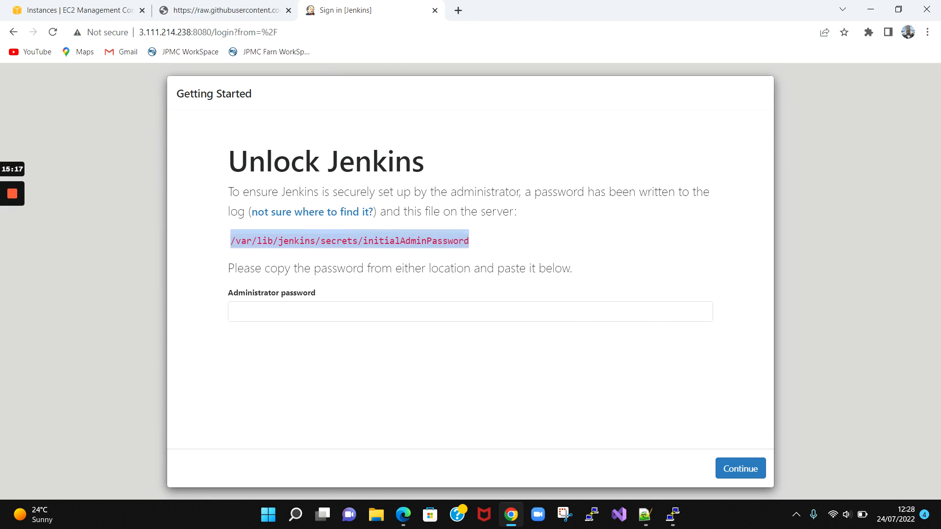
pyautogui.hotkey('alt', 'Tab')
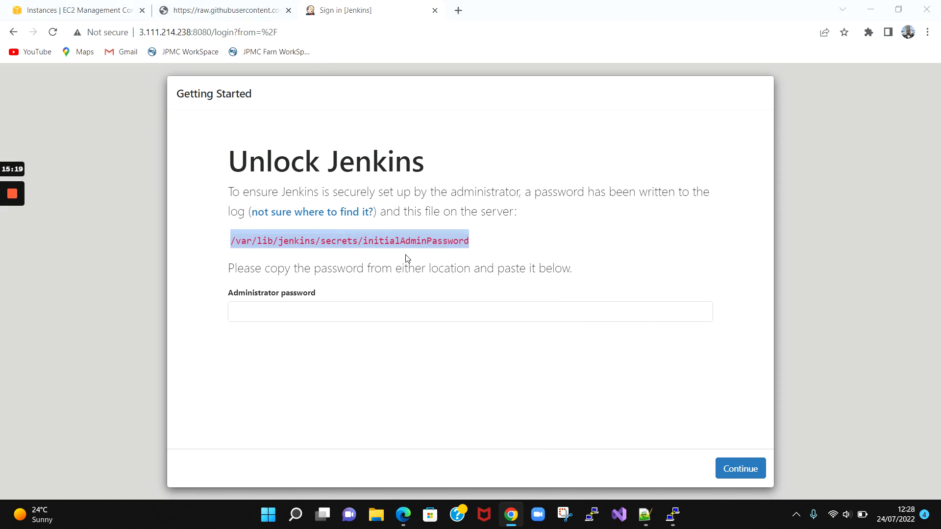
pyautogui.write('cat')
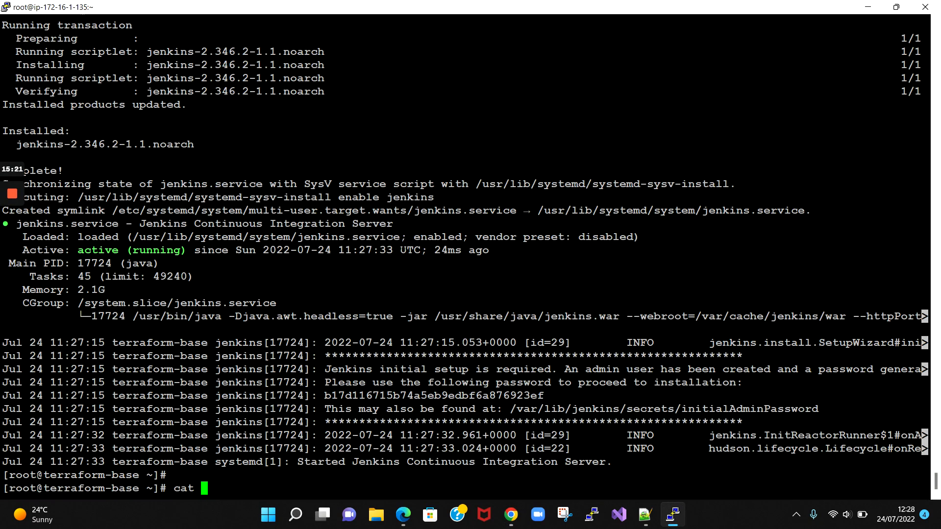
pyautogui.press('shift+Insert')
pyautogui.press('Return')
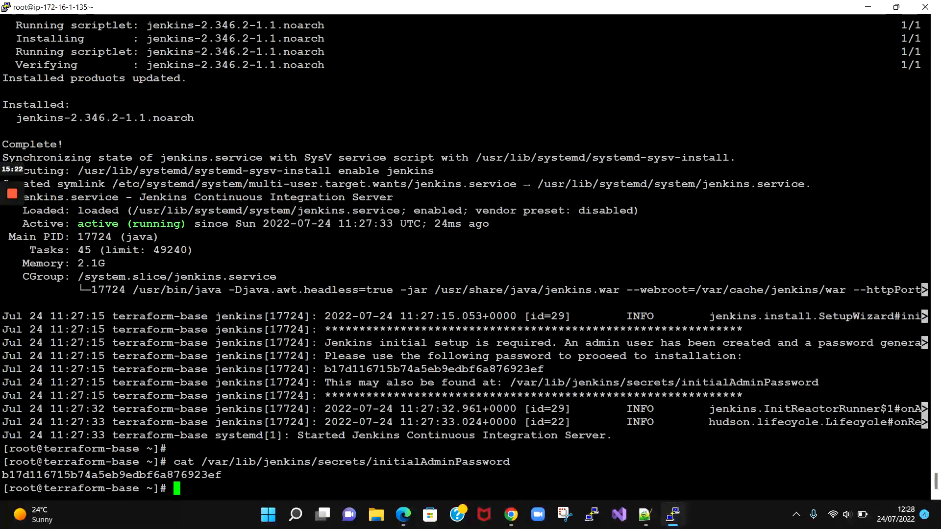
pyautogui.doubleClick(201, 475)
# - Paste the admin password into Unlock Jenkins, continue, and decline saving the password
pyautogui.hotkey('alt', 'Tab')
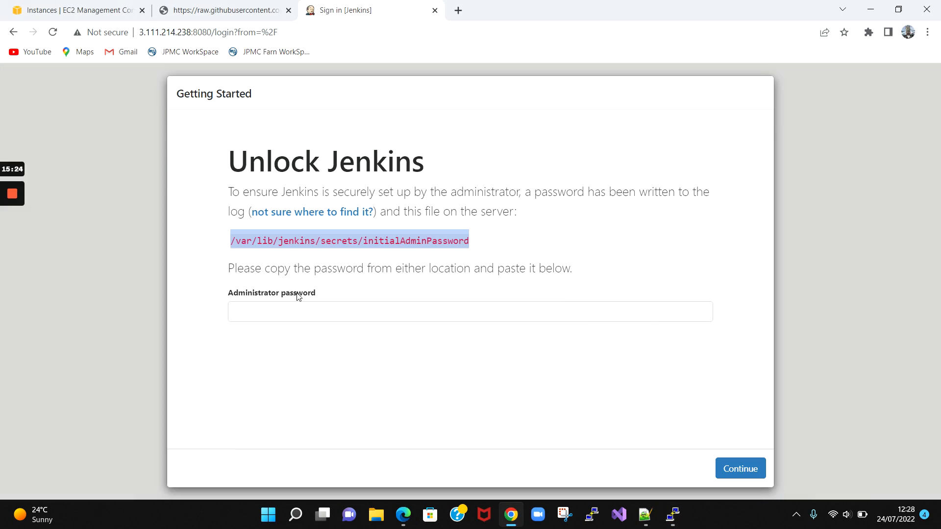
pyautogui.click(300, 310)
pyautogui.hotkey('ctrl', 'v')
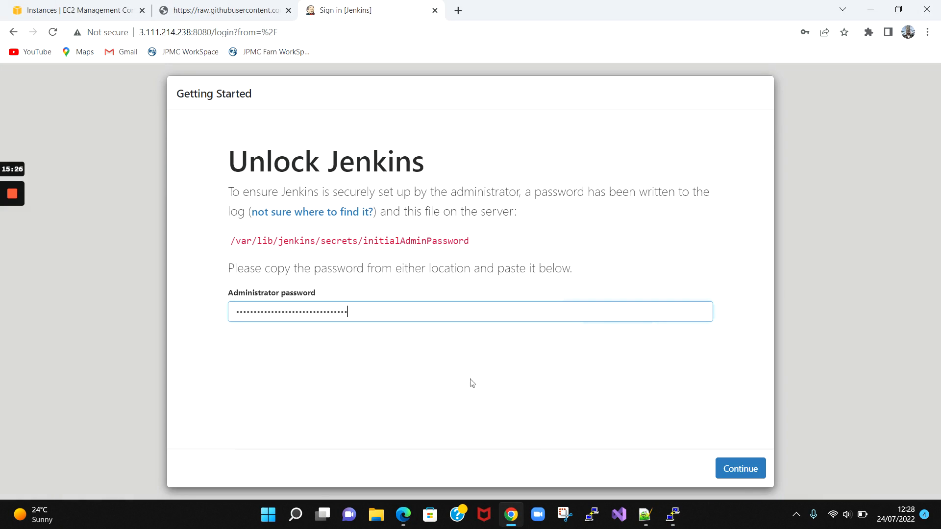
pyautogui.click(717, 467)
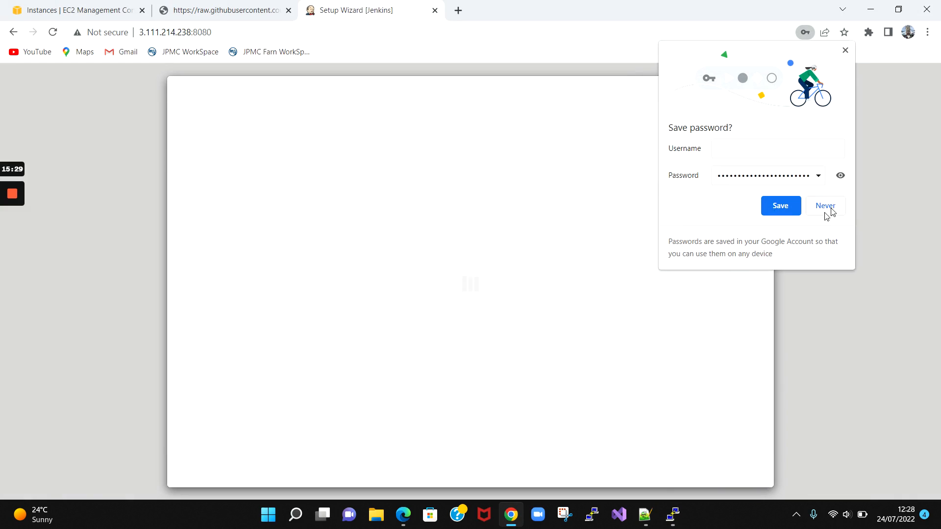
pyautogui.click(822, 208)
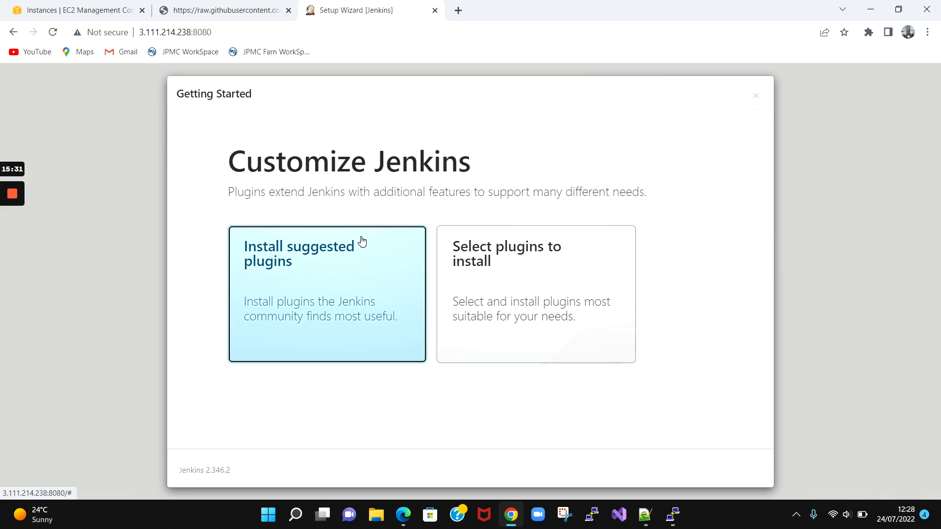
# - Install the suggested plugins, checking between the Jenkins progress page and the PuTTY terminal while they run
pyautogui.click(353, 287)
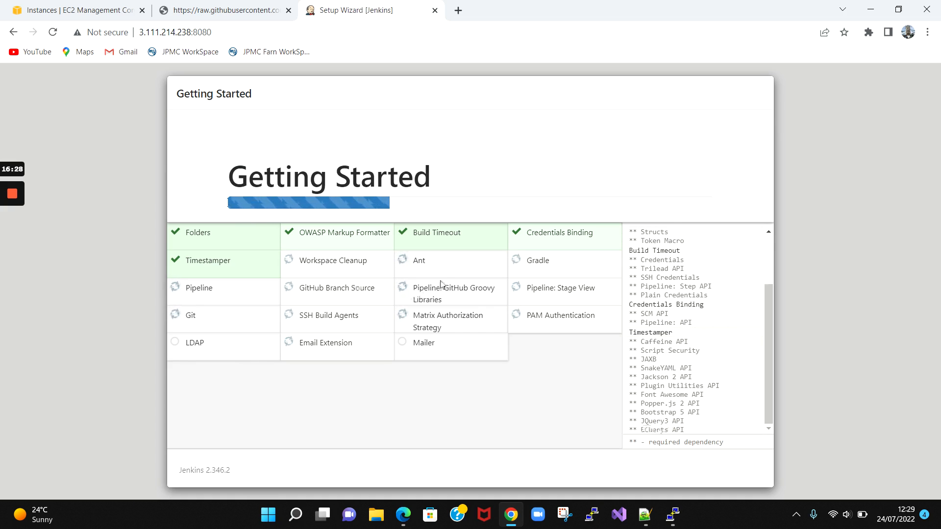
pyautogui.click(672, 514)
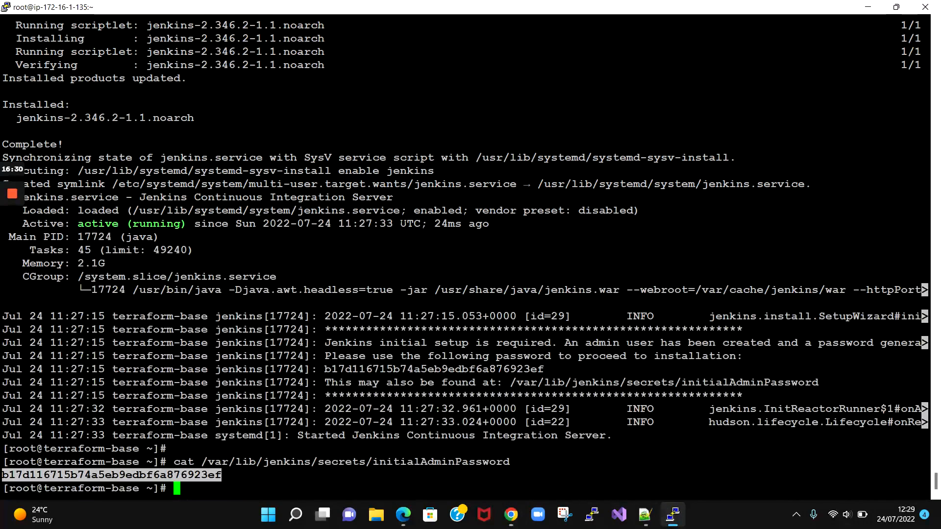
pyautogui.click(235, 475)
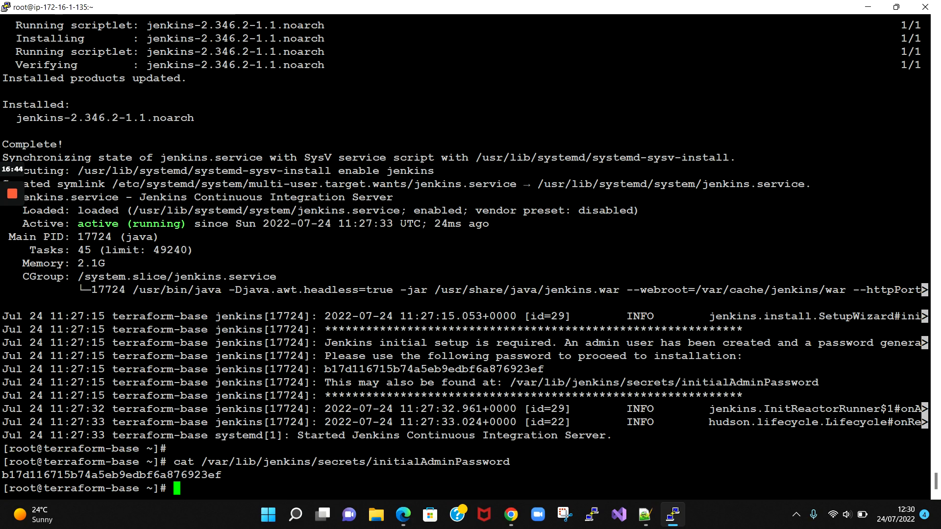
pyautogui.click(516, 513)
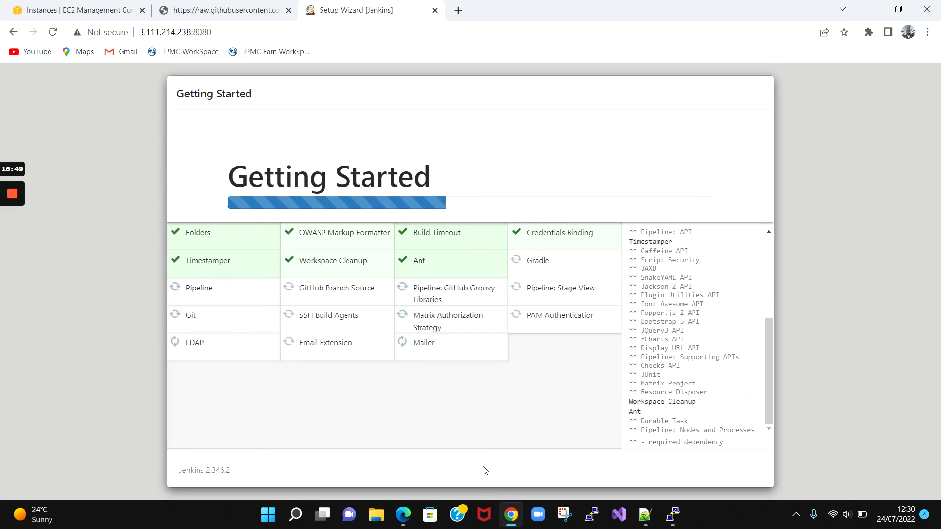
pyautogui.click(507, 513)
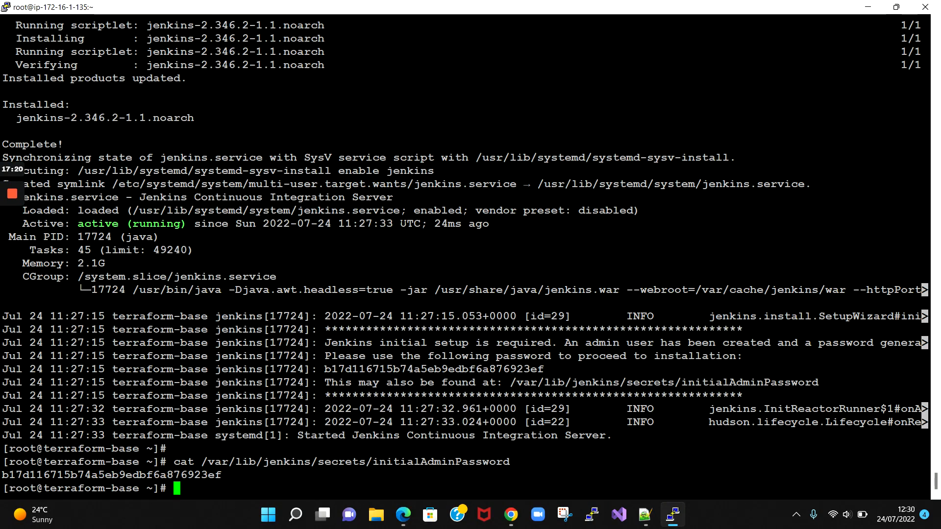
pyautogui.click(511, 515)
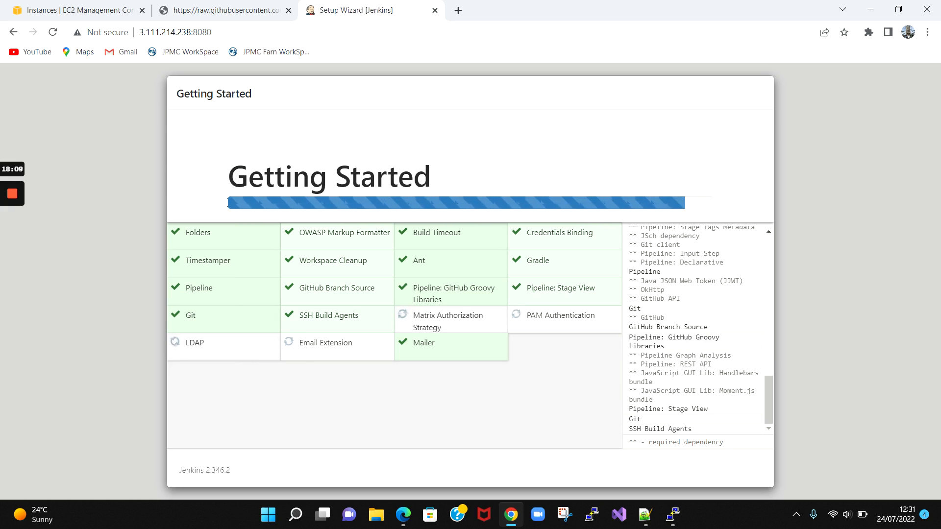
pyautogui.click(680, 517)
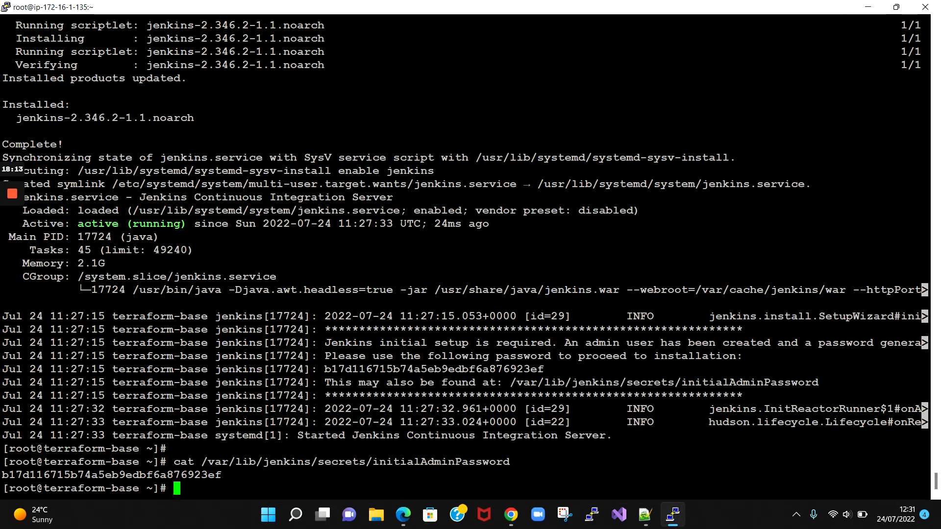
# - Confirm /var/log/jenkins is empty with cd, ll and pwd, then return to the browser
pyautogui.write('cd /v')
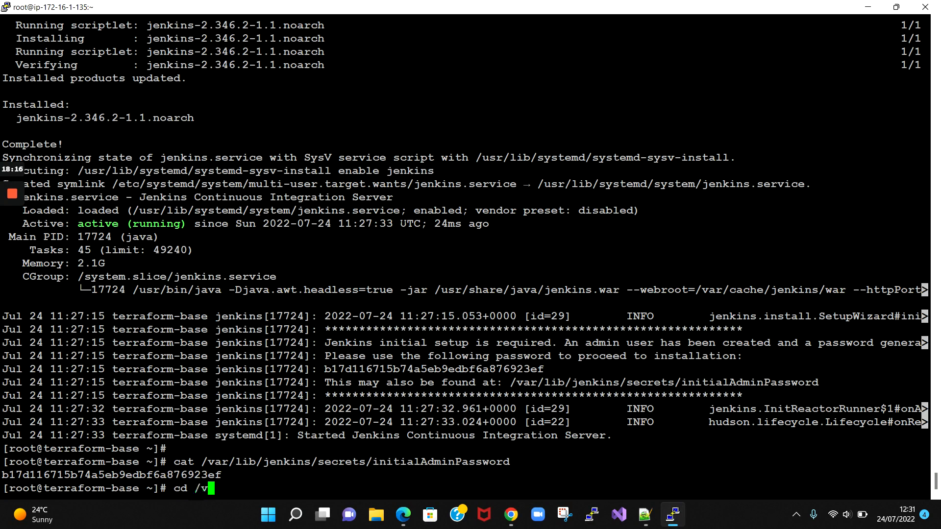
pyautogui.write('ar/log/jenkins/')
pyautogui.press('Return')
pyautogui.write('ll')
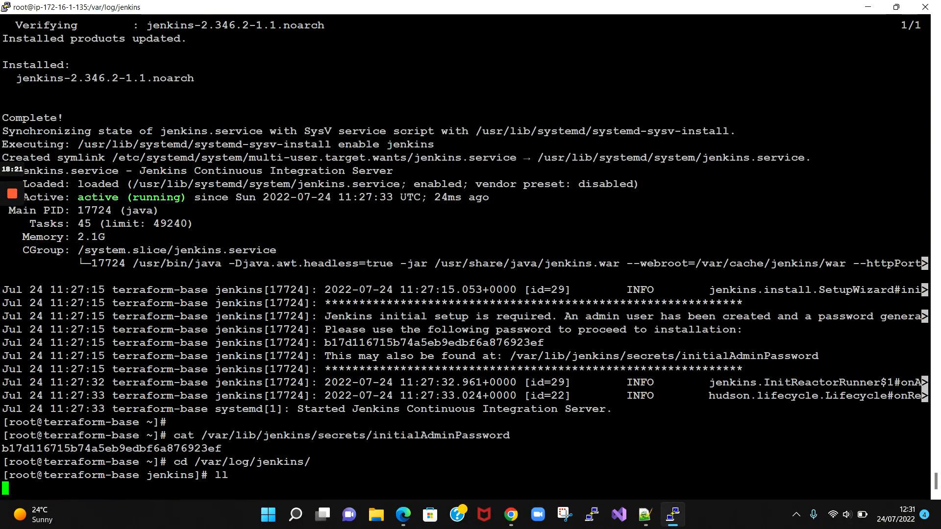
pyautogui.press('Return')
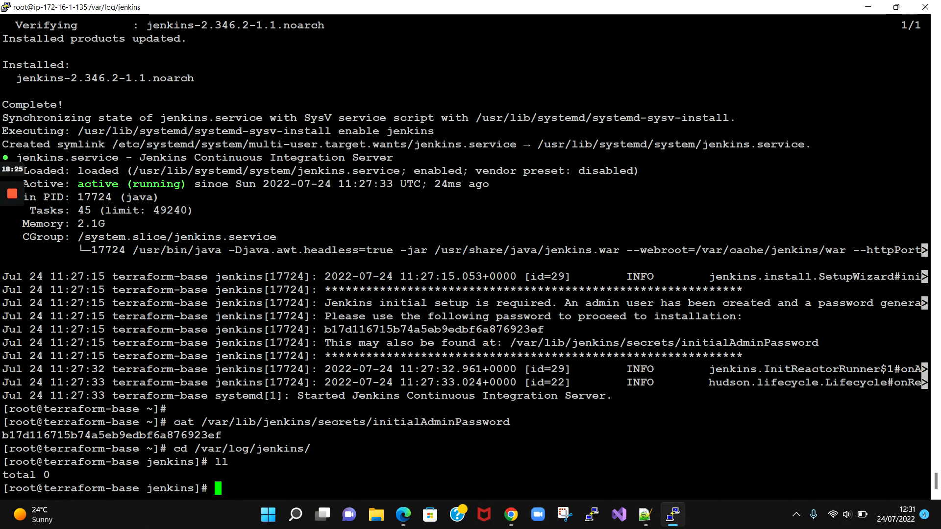
pyautogui.write('pwd')
pyautogui.press('Return')
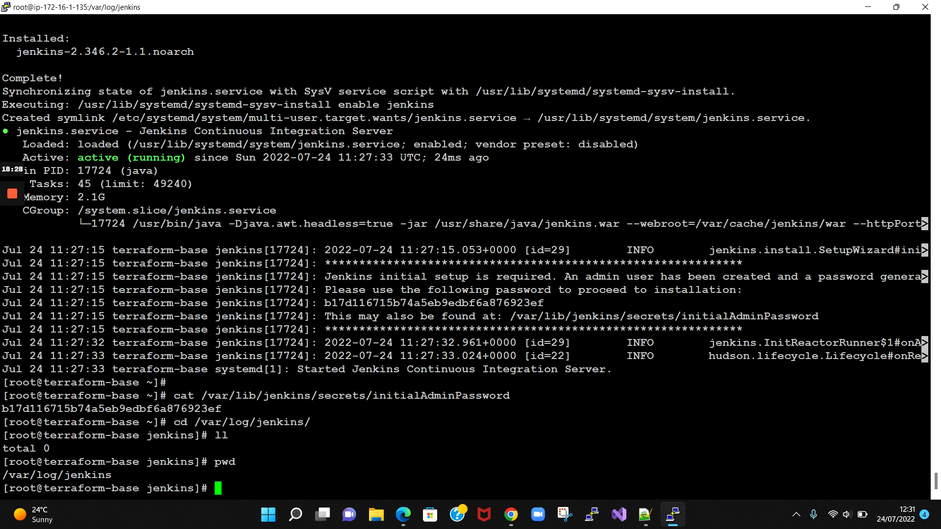
pyautogui.hotkey('alt', 'Tab')
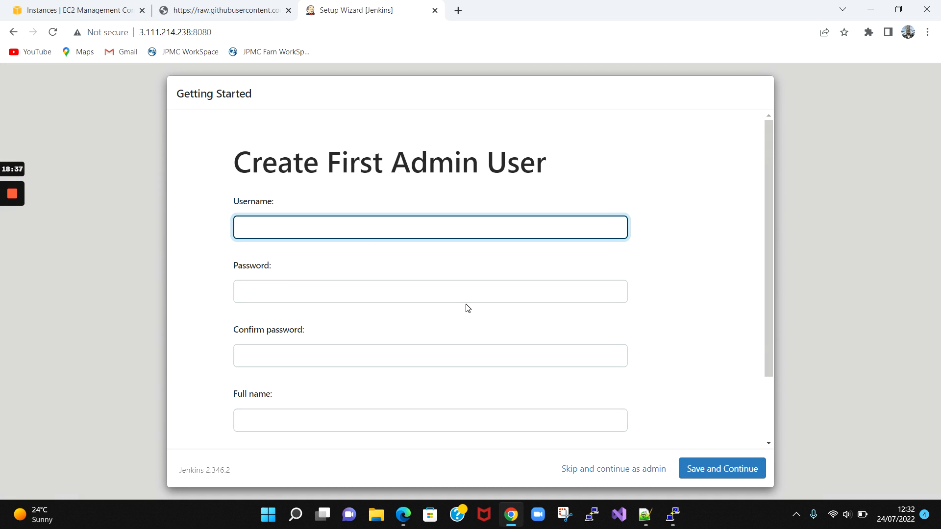
# - Fill in the first admin user's username, password, full name and e-mail, and save
pyautogui.scroll(-1, 338, 316)
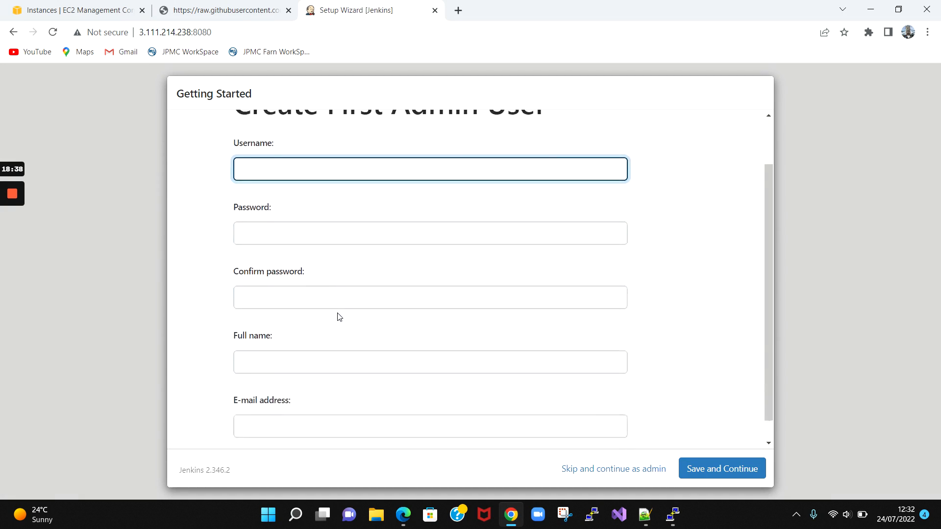
pyautogui.scroll(1, 338, 316)
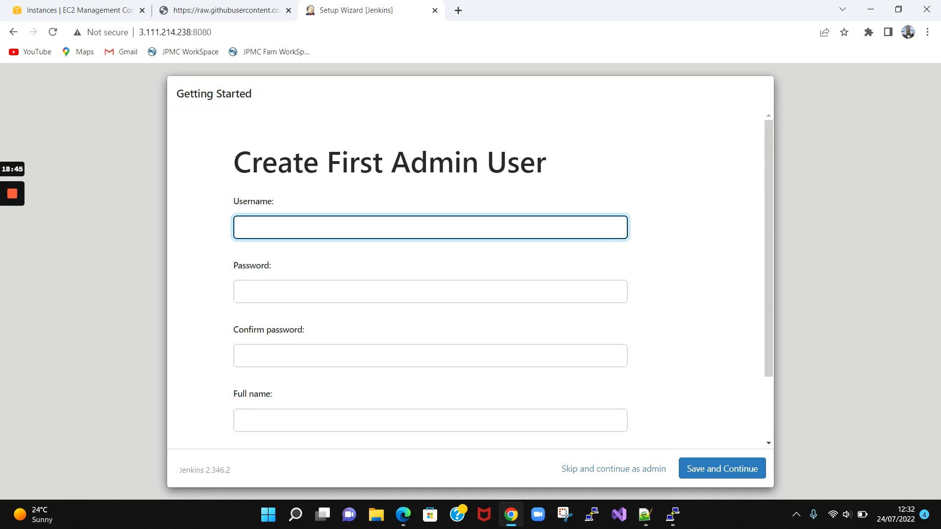
pyautogui.write('jenkins')
pyautogui.press('Tab')
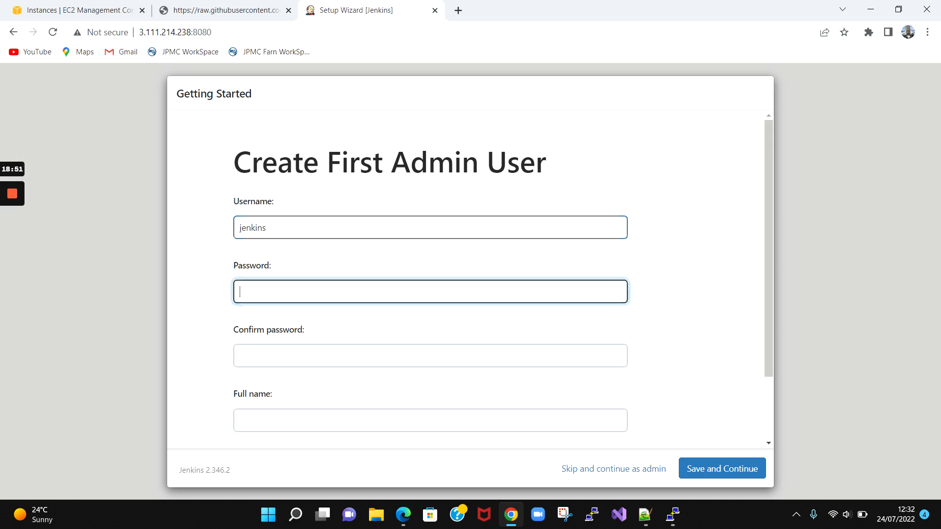
pyautogui.write('jenkins')
pyautogui.press('Tab')
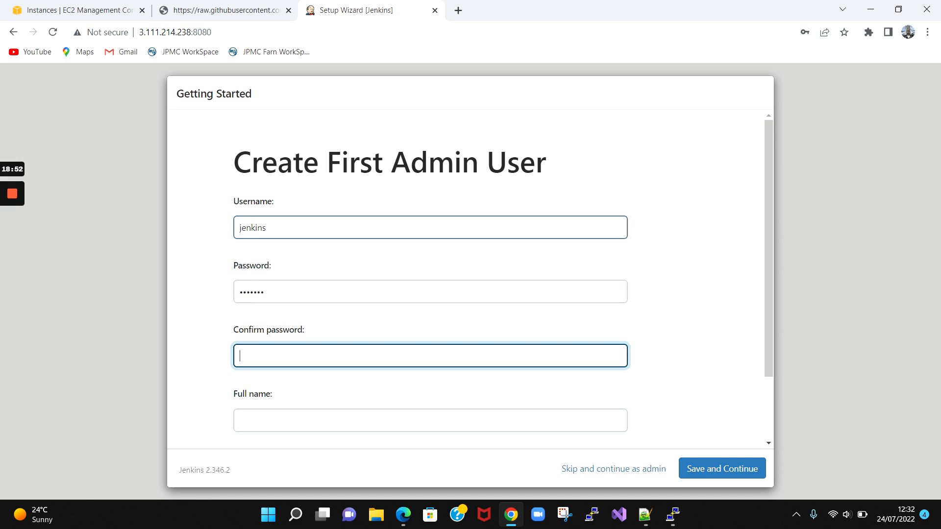
pyautogui.write('jenkins')
pyautogui.press('Tab')
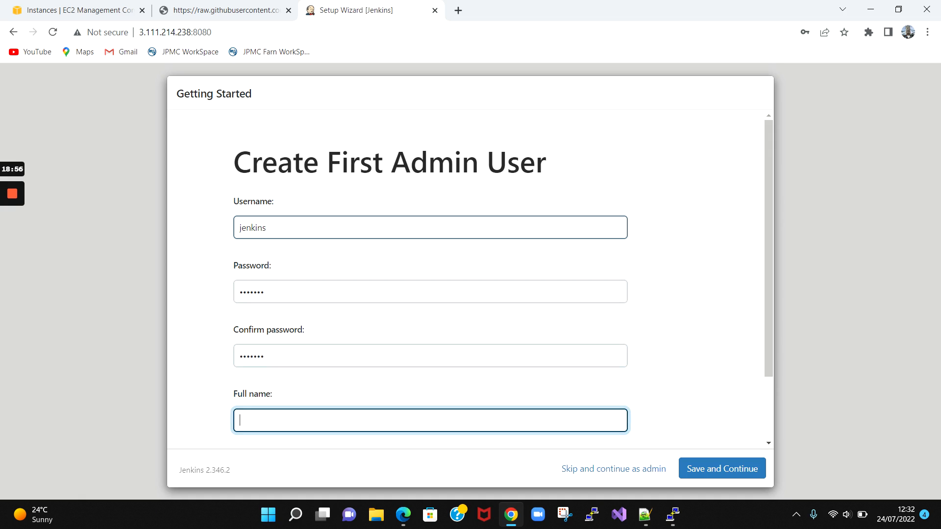
pyautogui.write('RS')
pyautogui.press('Tab')
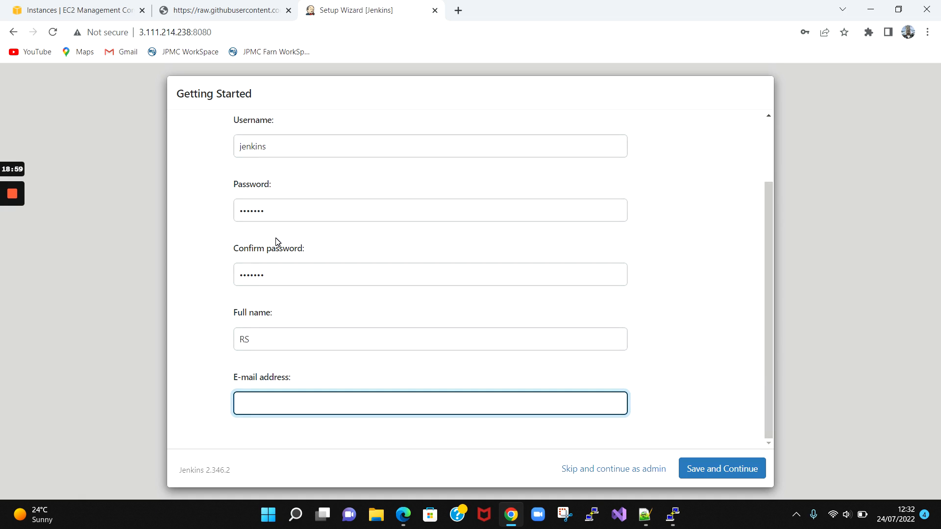
pyautogui.click(707, 470)
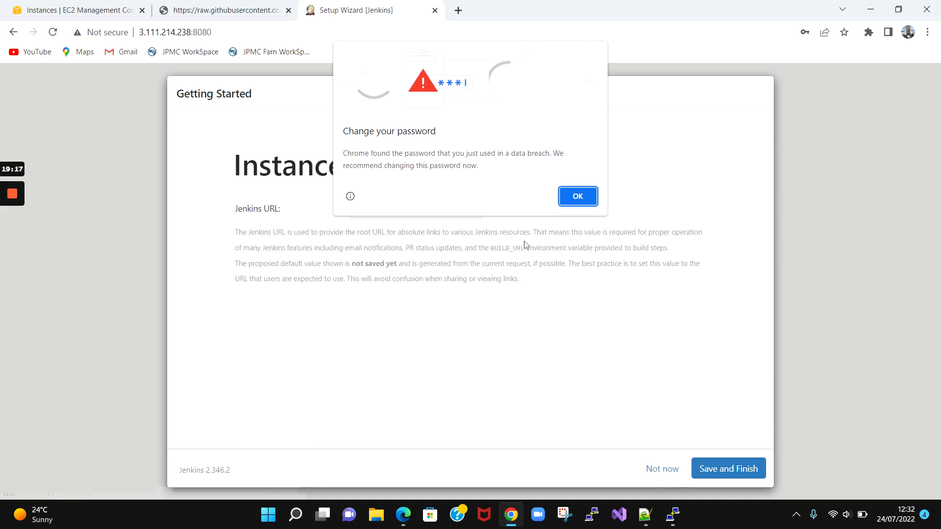
pyautogui.click(578, 197)
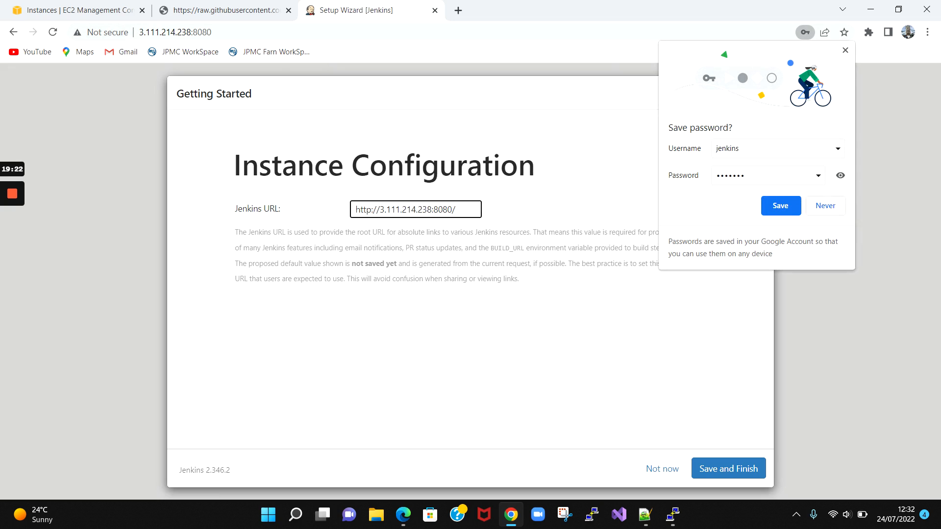
pyautogui.click(826, 206)
pyautogui.click(728, 468)
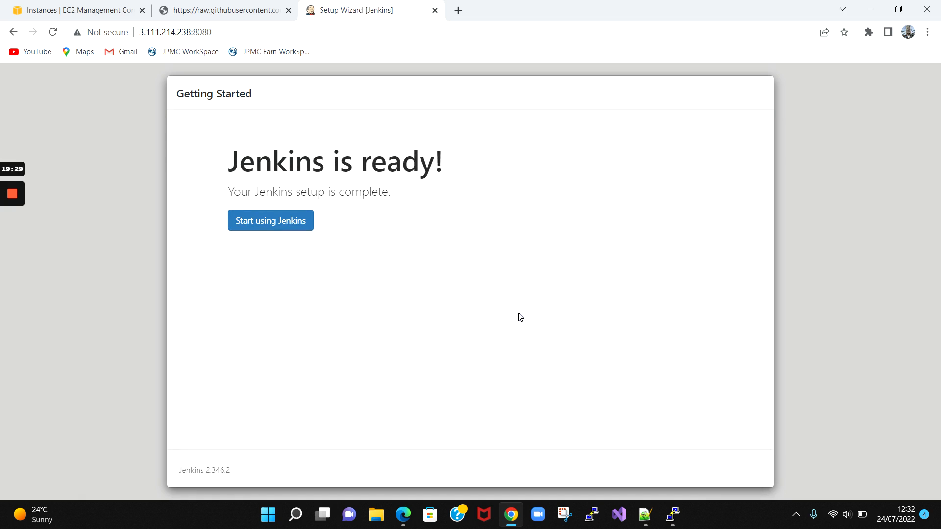
# - Start using Jenkins to reach the 'Welcome to Jenkins!' dashboard
pyautogui.click(275, 220)
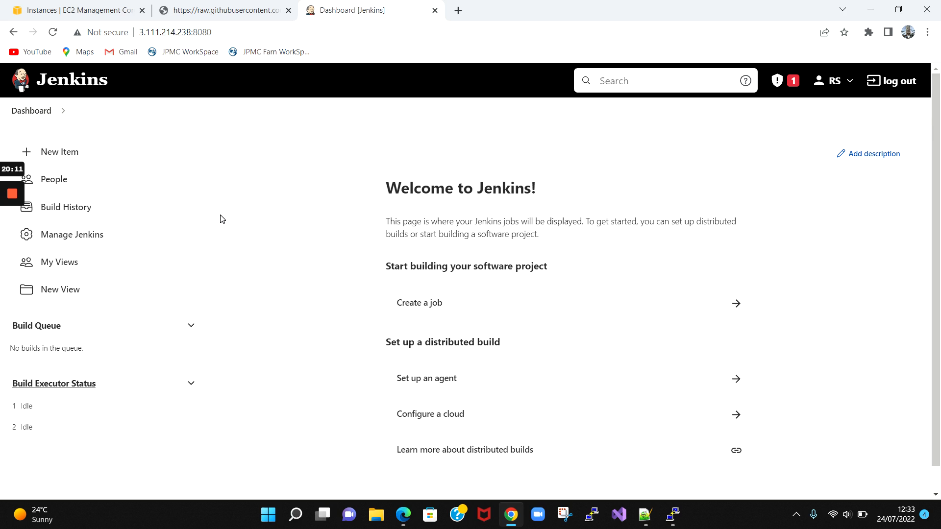
# - Create and save a Folder item named 'production', then begin a new job inside it
pyautogui.click(49, 153)
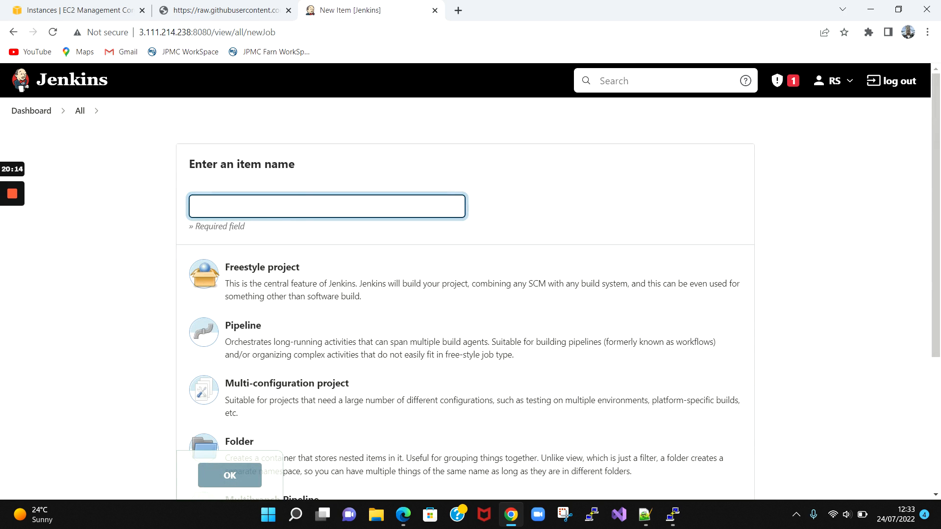
pyautogui.write('production')
pyautogui.scroll(-2, 265, 265)
pyautogui.click(248, 392)
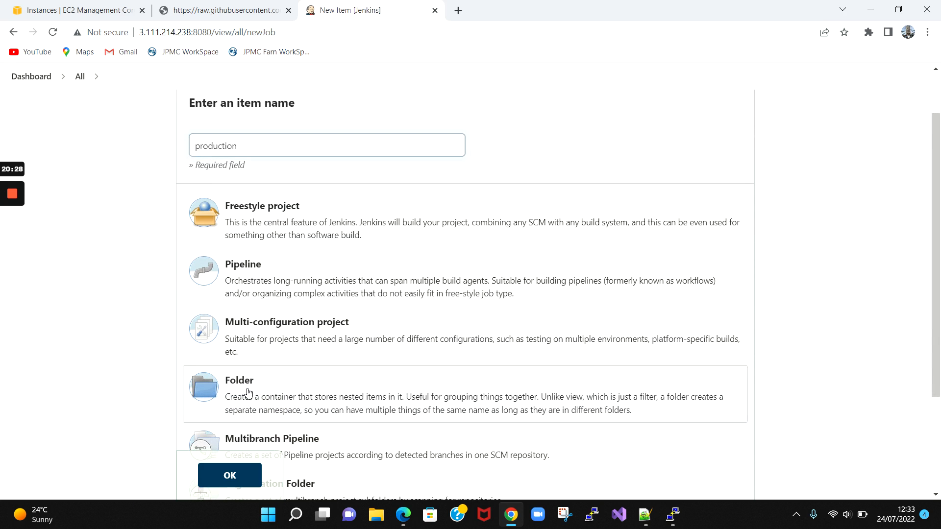
pyautogui.click(223, 474)
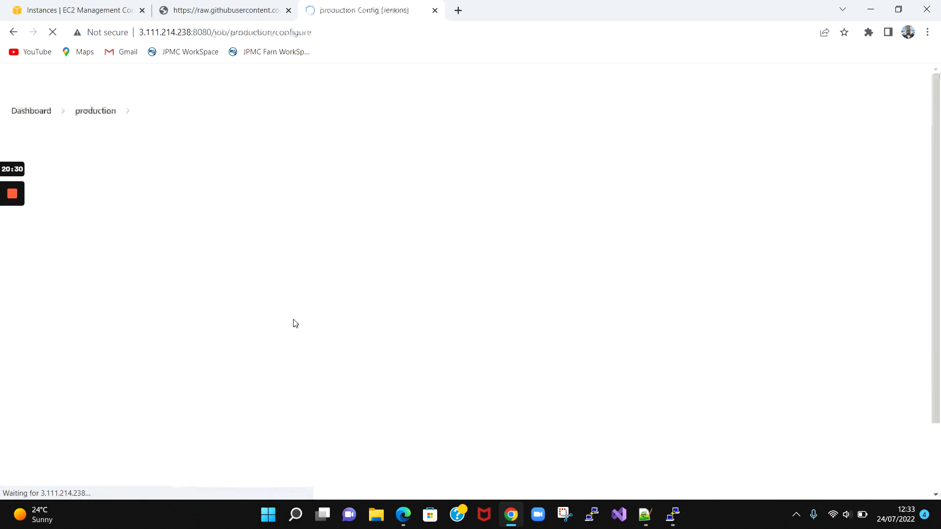
pyautogui.scroll(-4, 240, 246)
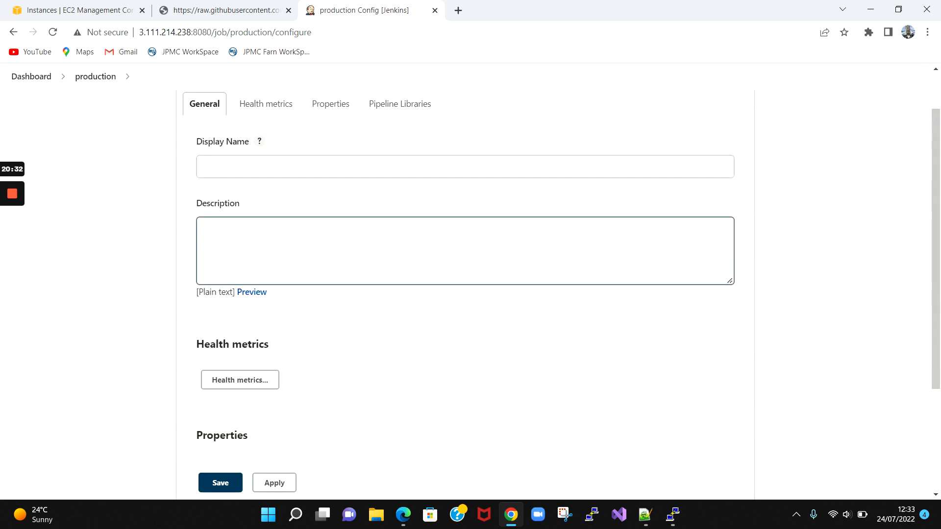
pyautogui.scroll(-1, 465, 304)
pyautogui.click(225, 429)
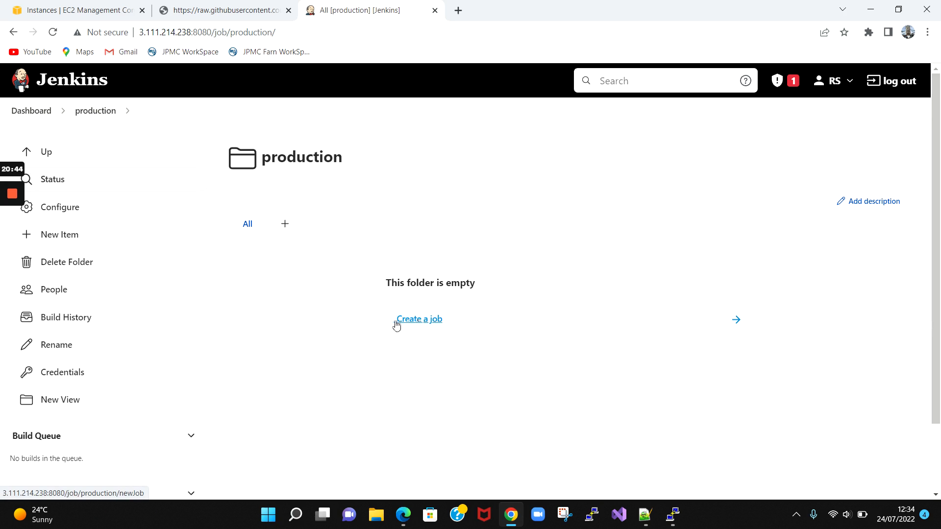
pyautogui.click(413, 324)
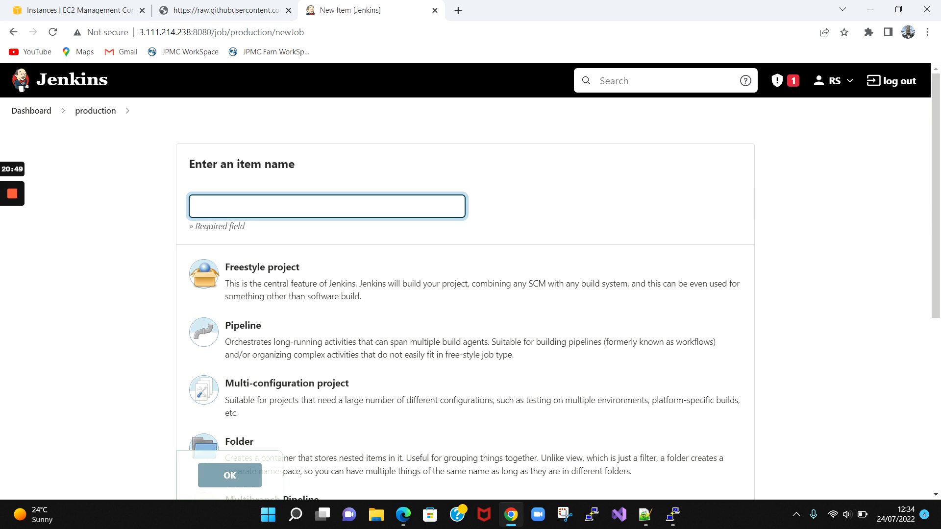
# - Name the new item 'version' and create it as a Freestyle project
pyautogui.write('version')
pyautogui.click(254, 284)
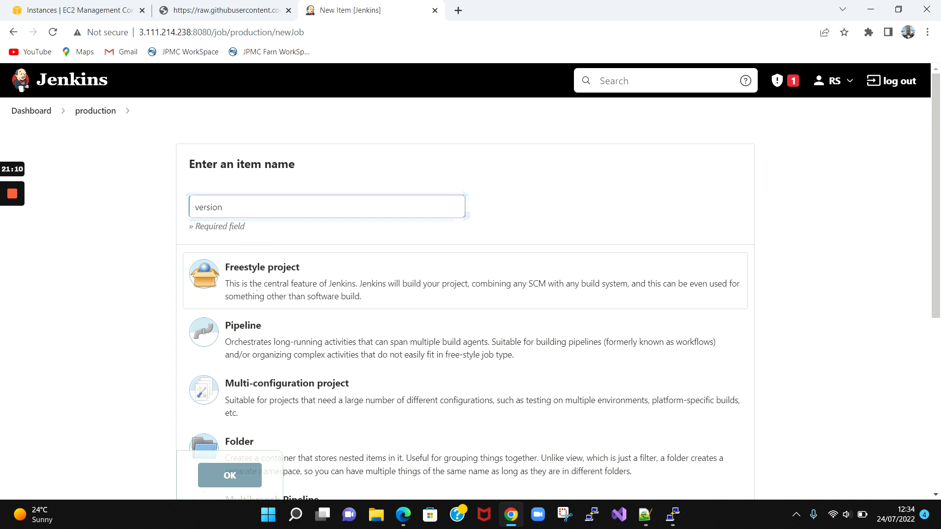
pyautogui.click(239, 475)
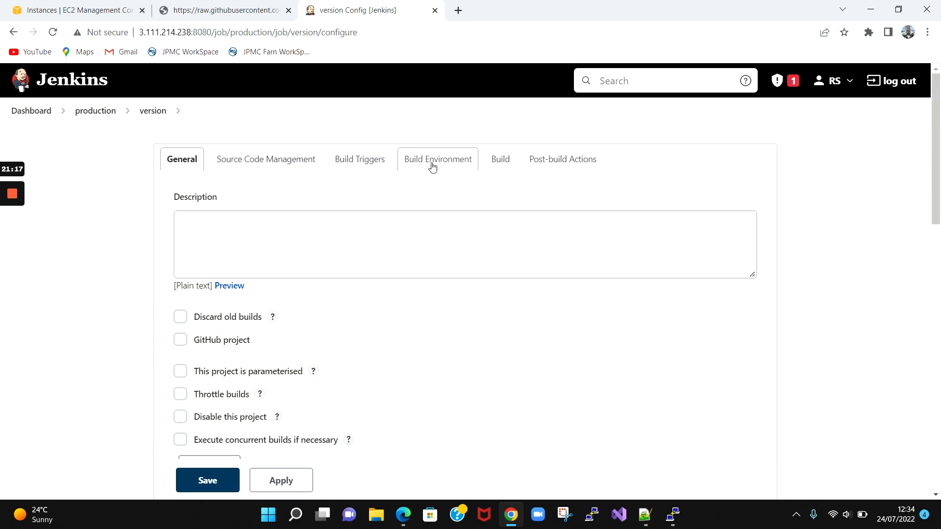
# - Browse the version job's configuration down to the Build section and open the Add build step list
pyautogui.click(260, 165)
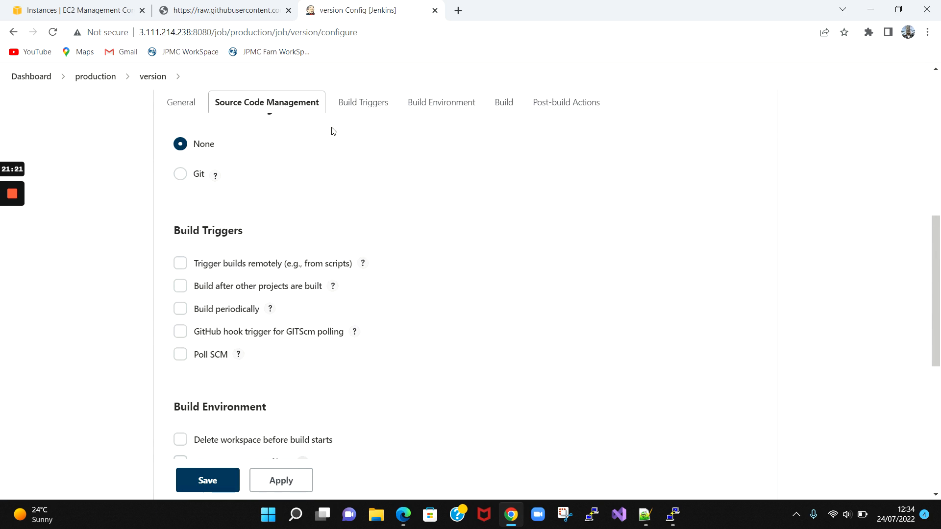
pyautogui.click(358, 103)
pyautogui.click(425, 105)
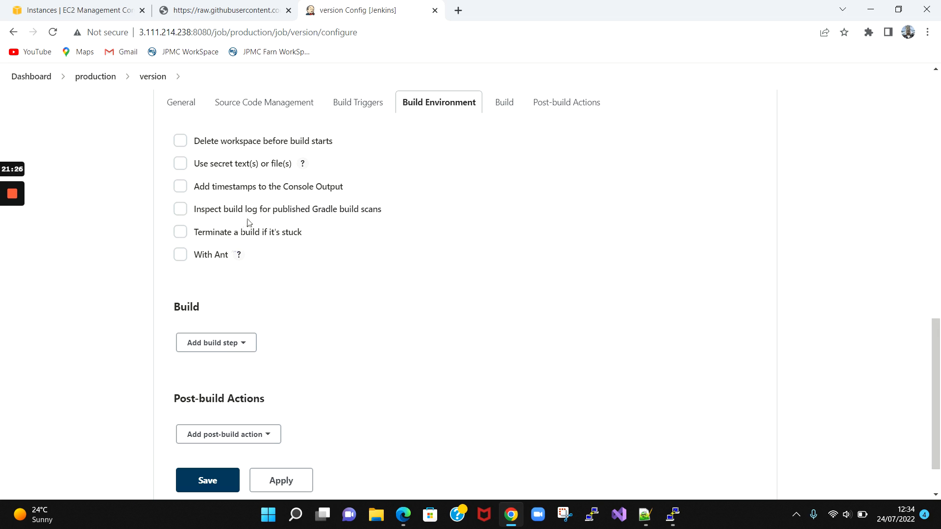
pyautogui.click(504, 102)
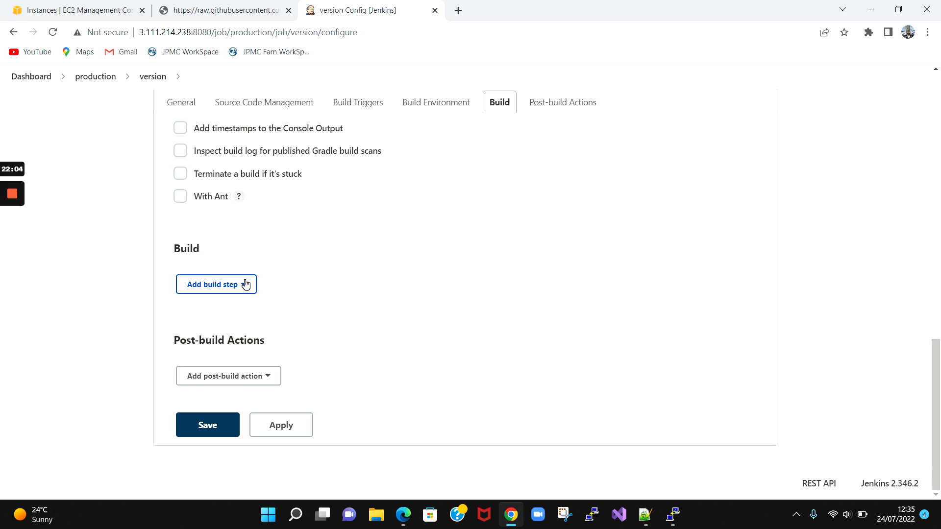
pyautogui.click(246, 284)
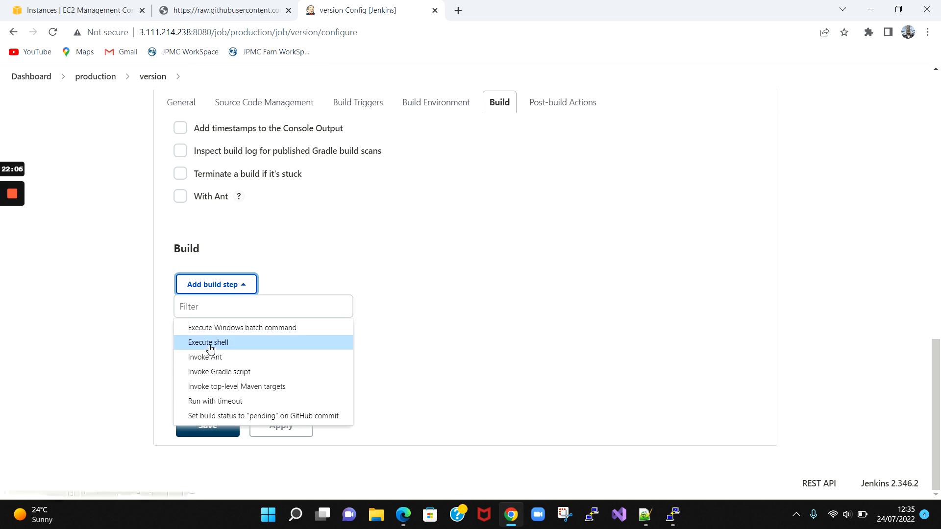
# - Add an Execute shell step running hostname, uname -a, terraform --version and jenkins --version, then save
pyautogui.click(264, 344)
pyautogui.click(236, 368)
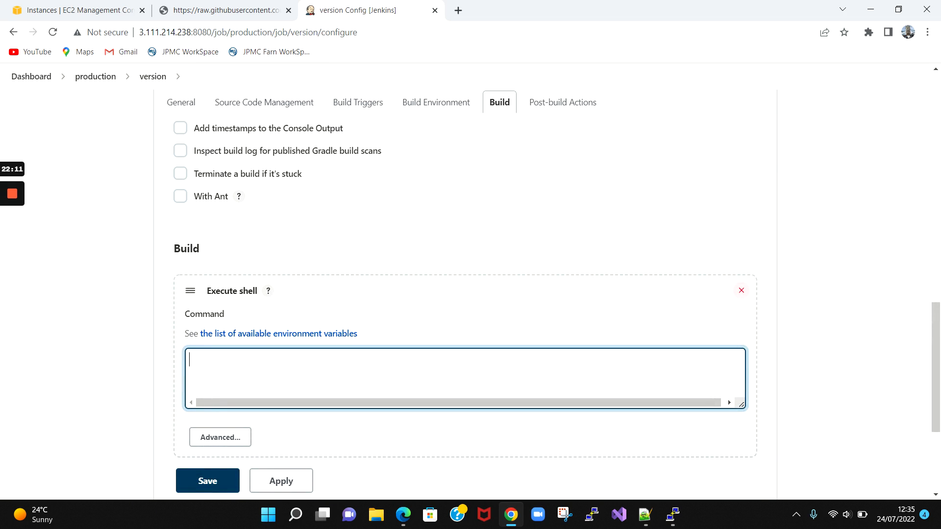
pyautogui.write('hostname')
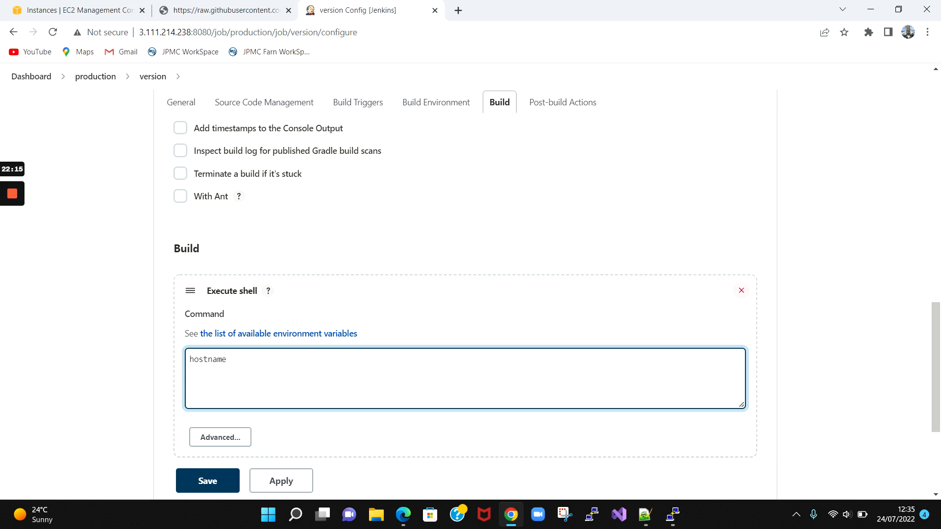
pyautogui.press('Return')
pyautogui.write('uname')
pyautogui.write(' -a terraform')
pyautogui.write(' --versio')
pyautogui.write('n')
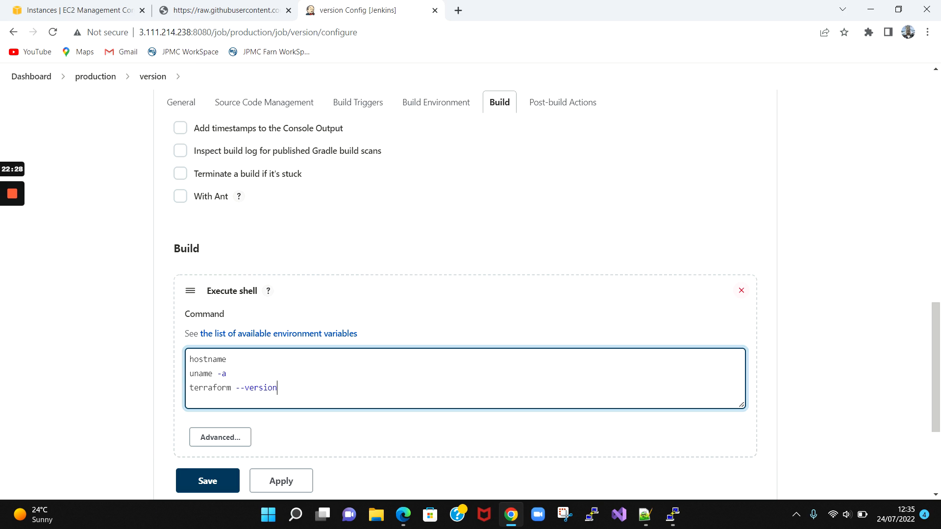
pyautogui.press('Return')
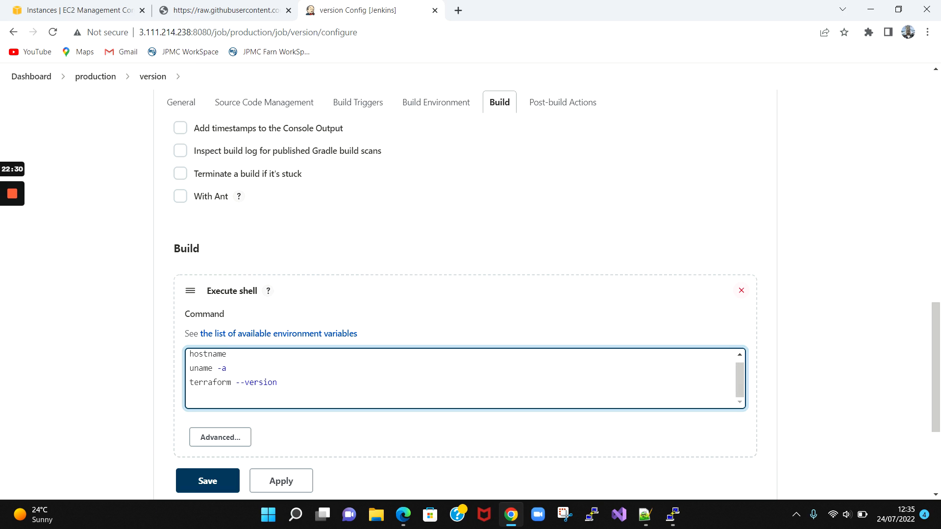
pyautogui.write('jenkins --version')
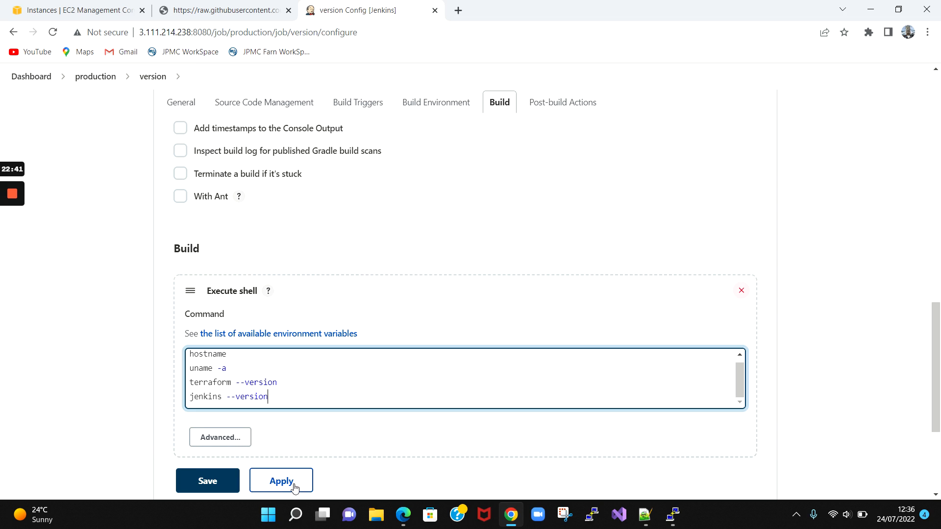
pyautogui.click(217, 483)
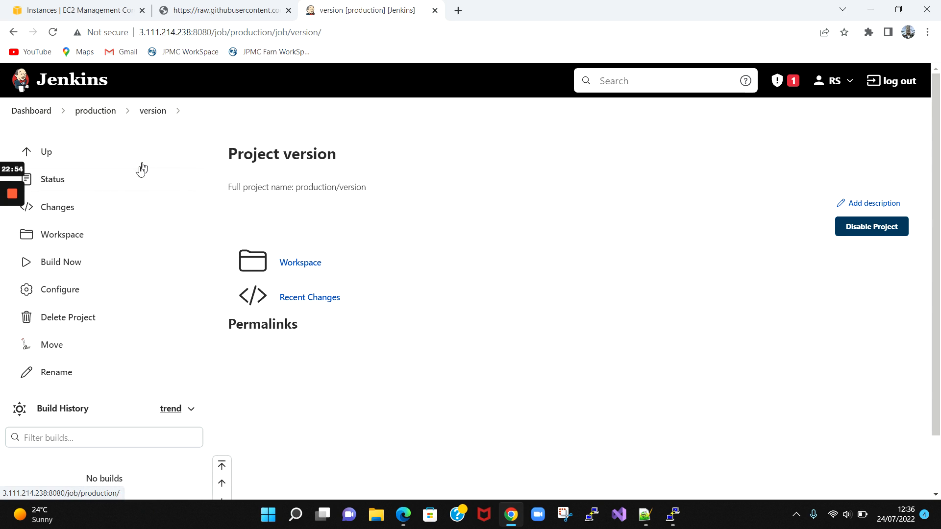
# - Build the version job now and open the Console Output of build #1
pyautogui.click(53, 265)
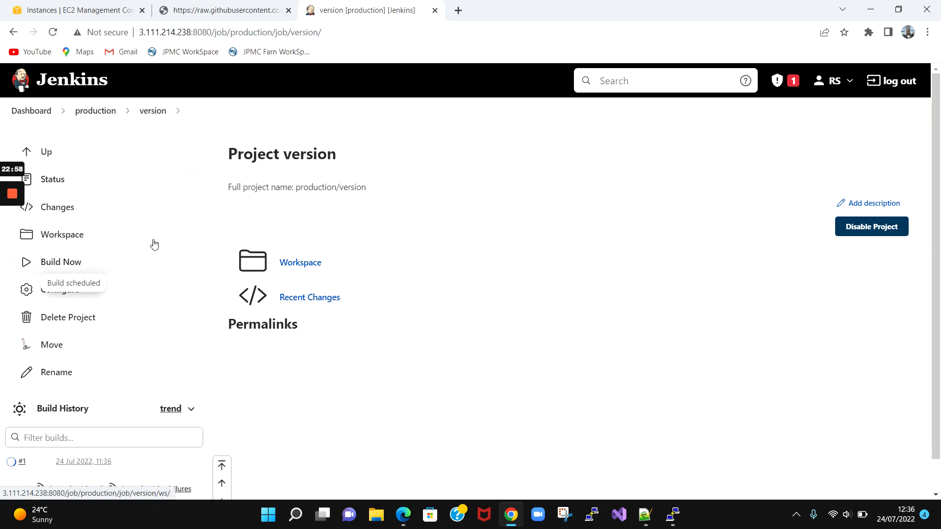
pyautogui.scroll(-1, 113, 299)
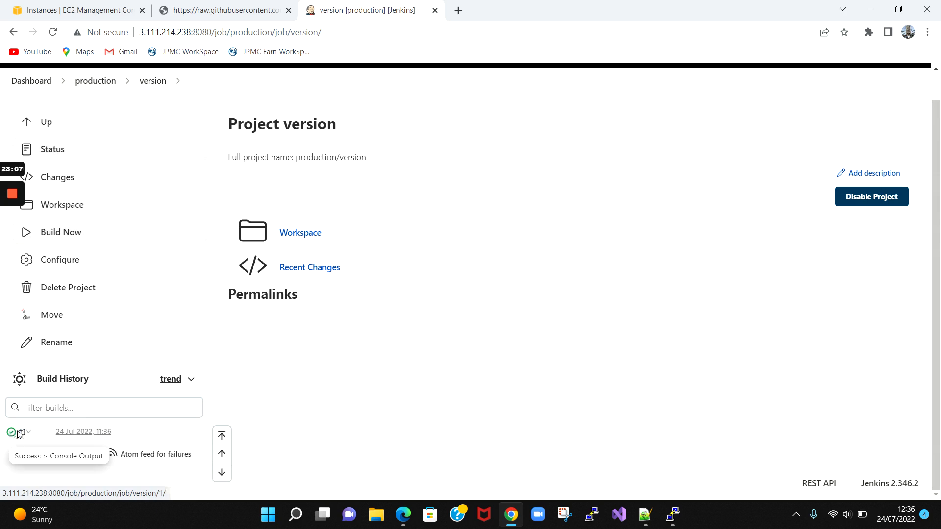
pyautogui.click(21, 432)
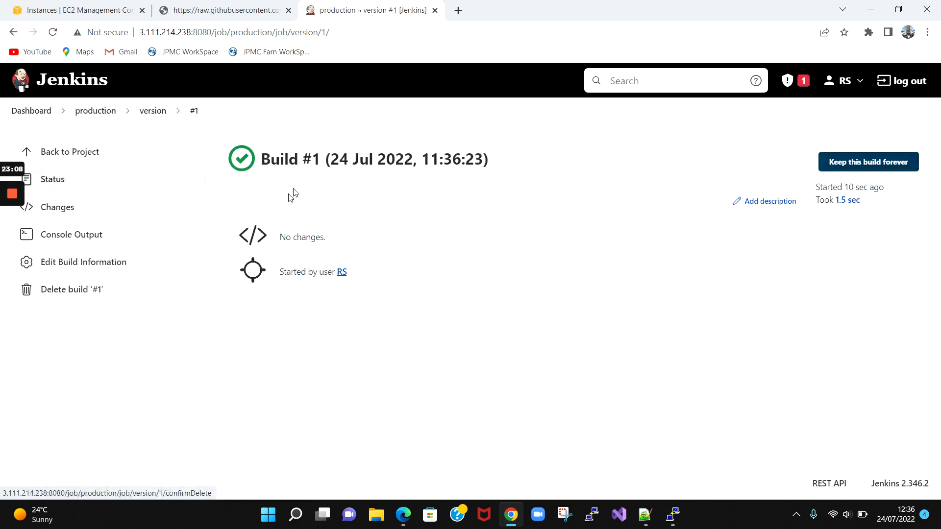
pyautogui.click(210, 112)
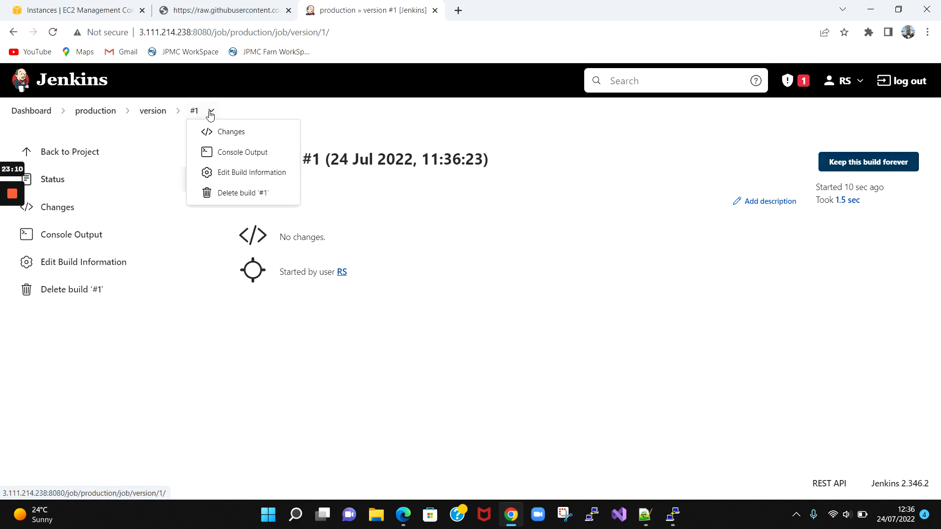
pyautogui.click(235, 152)
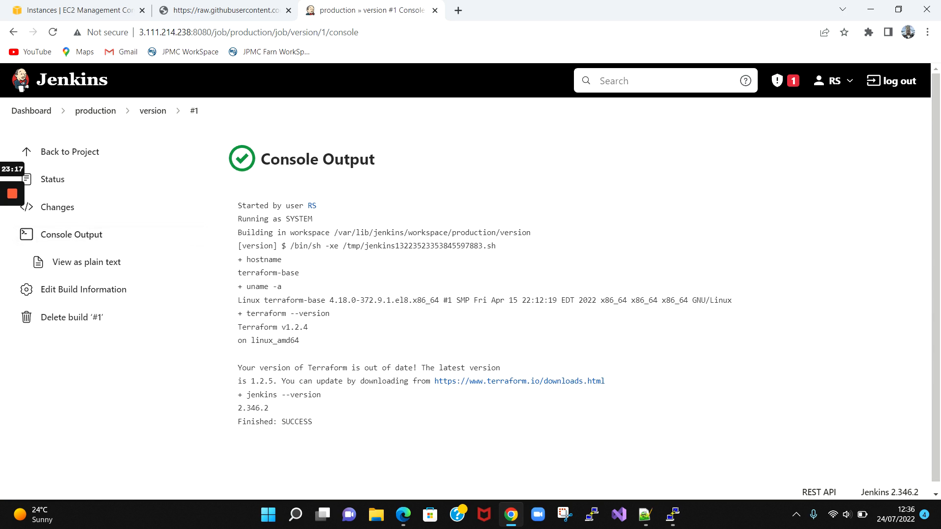
# - Highlight the hostname, Terraform v1.2.4 and Jenkins 2.346.2 output lines, then bring PuTTY forward
pyautogui.moveTo(242, 260); pyautogui.dragTo(281, 286)
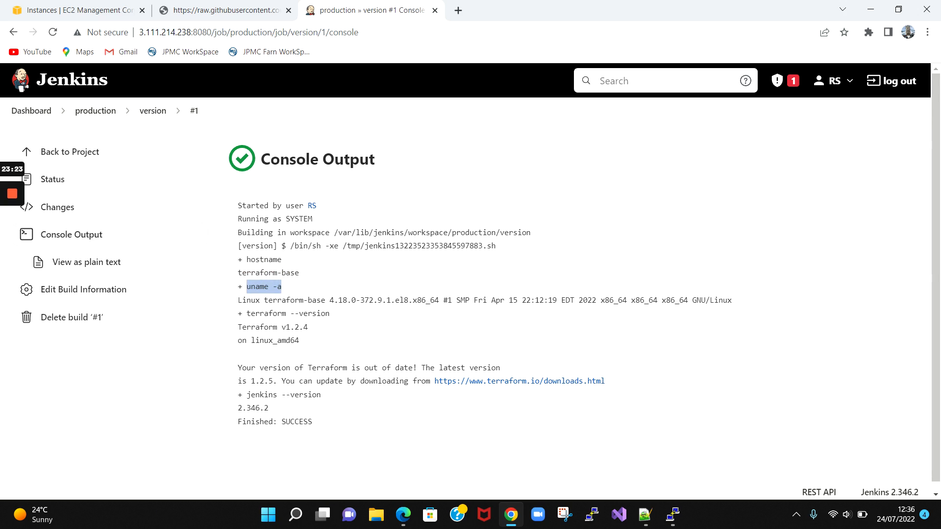
pyautogui.moveTo(246, 313); pyautogui.dragTo(325, 314)
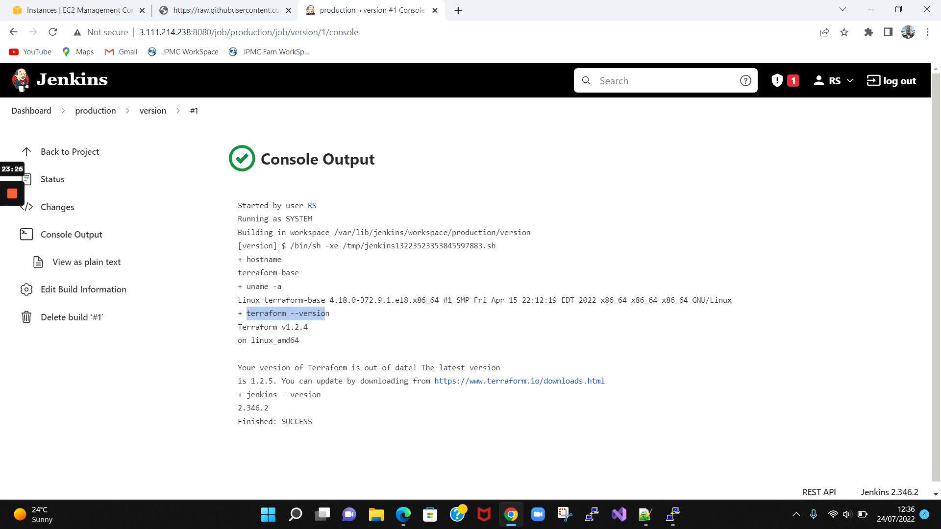
pyautogui.moveTo(247, 395); pyautogui.dragTo(317, 394)
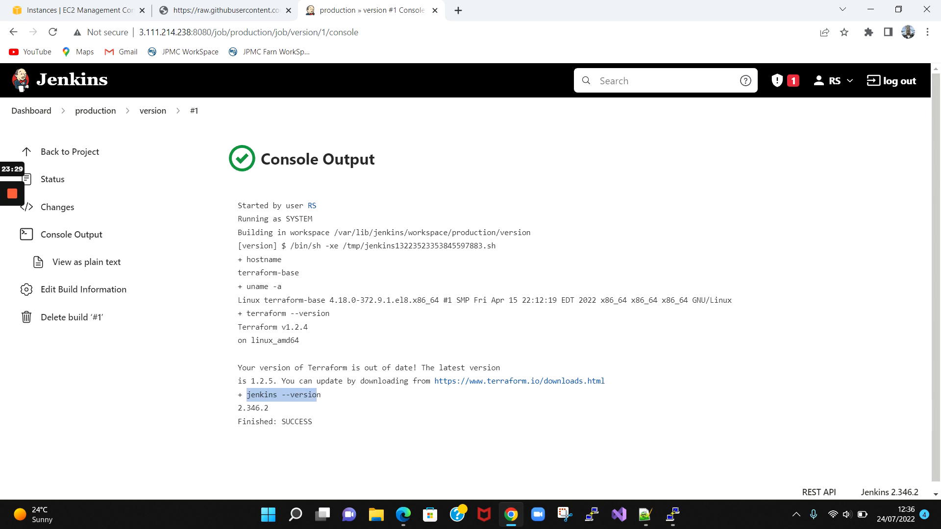
pyautogui.moveTo(269, 408); pyautogui.dragTo(239, 219)
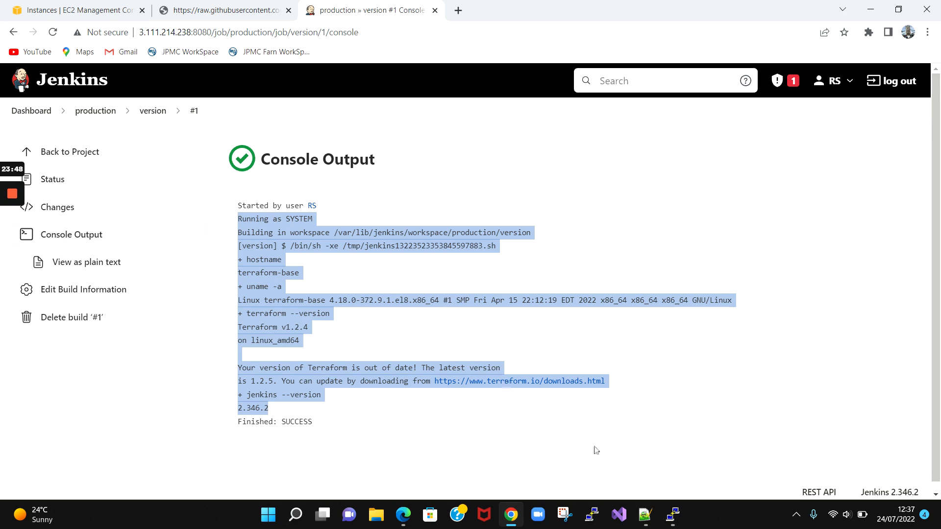
pyautogui.click(671, 517)
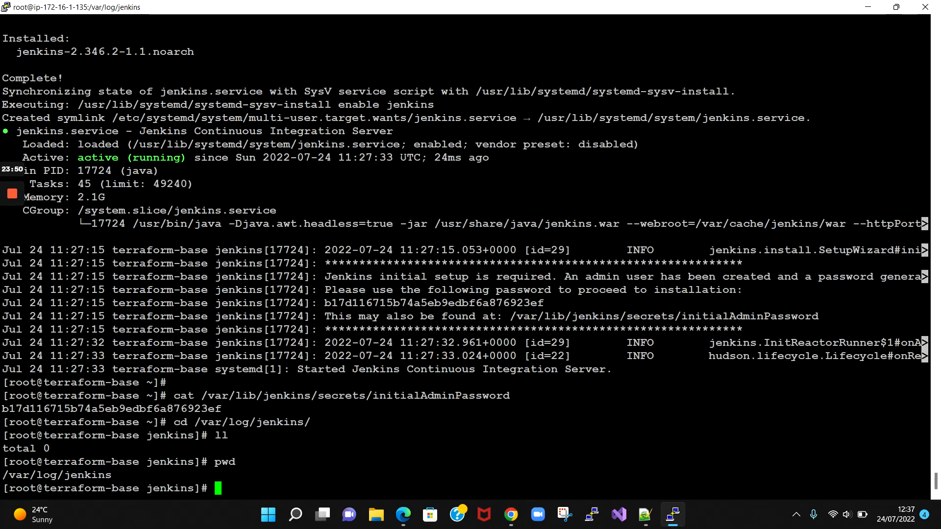
# - Go to /var/lib/jenkins, confirm the path with pwd, and list its contents
pyautogui.write('cd /v')
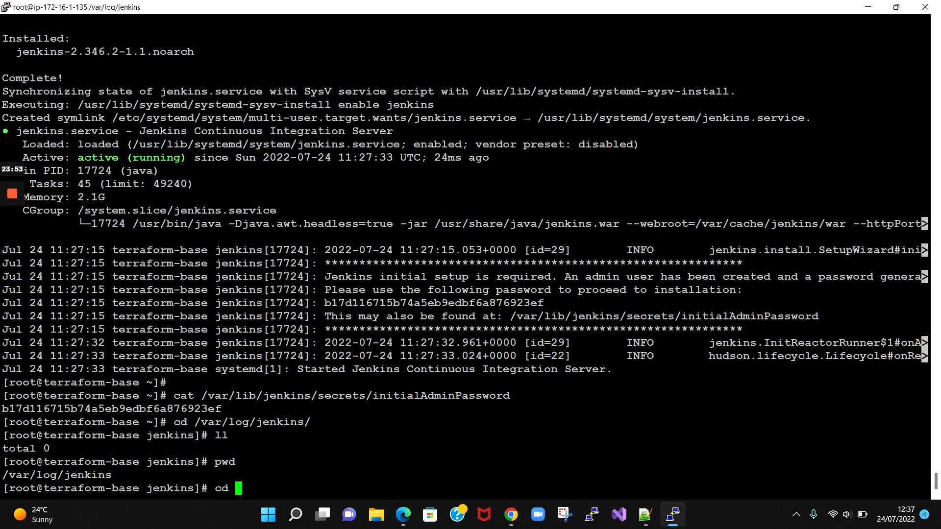
pyautogui.write('ar/lib/')
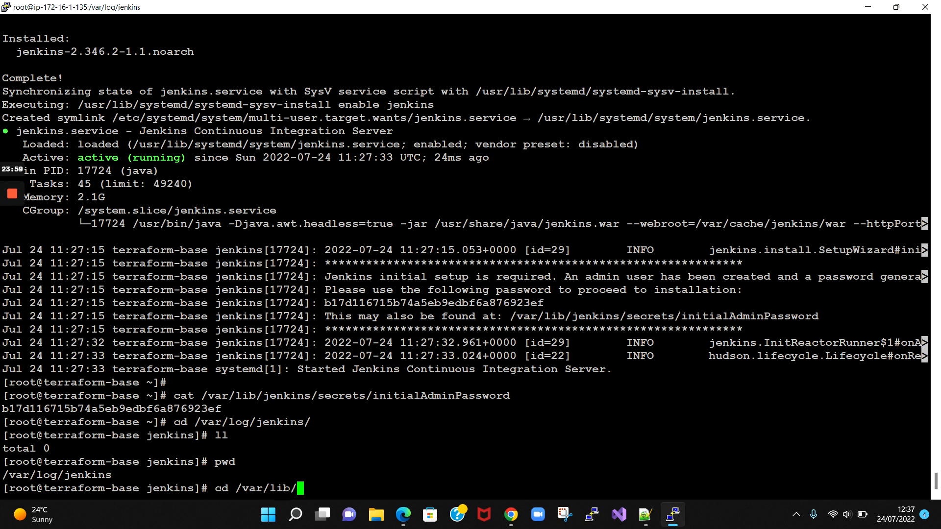
pyautogui.write('jenkins/')
pyautogui.press('Return')
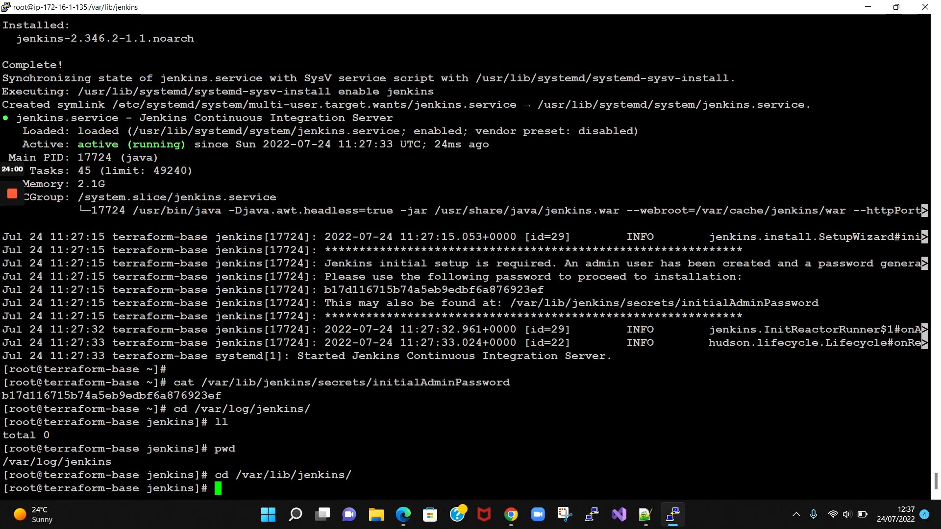
pyautogui.write('pwd')
pyautogui.press('Return')
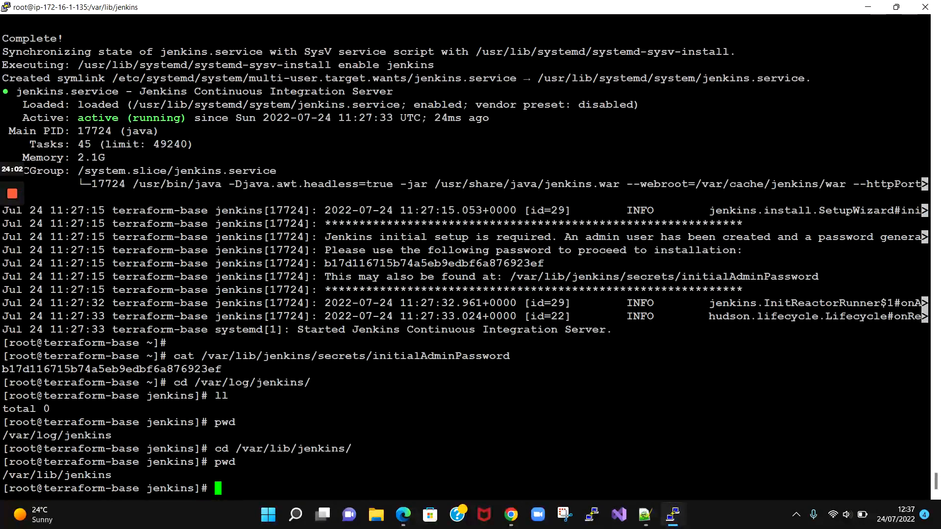
pyautogui.write('ll')
pyautogui.press('Return')
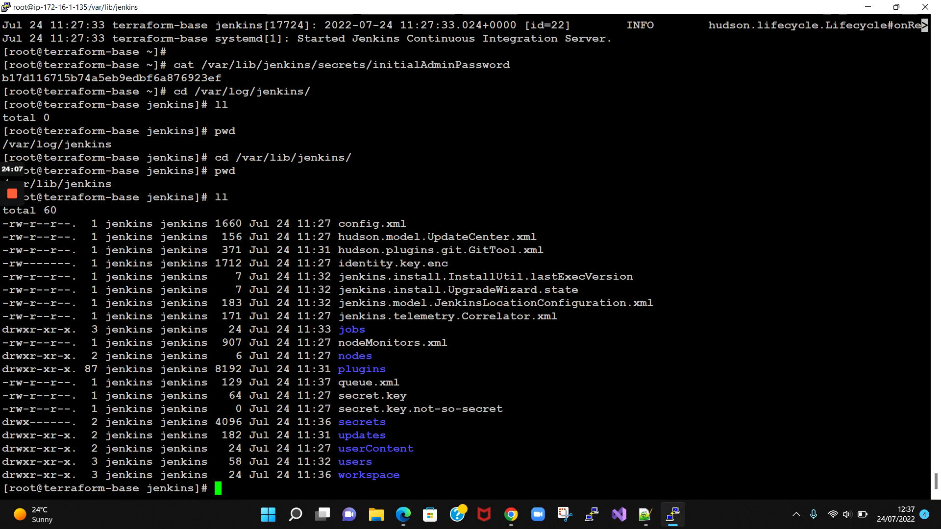
# - Change into the workspace directory and list its contents
pyautogui.doubleClick(369, 474)
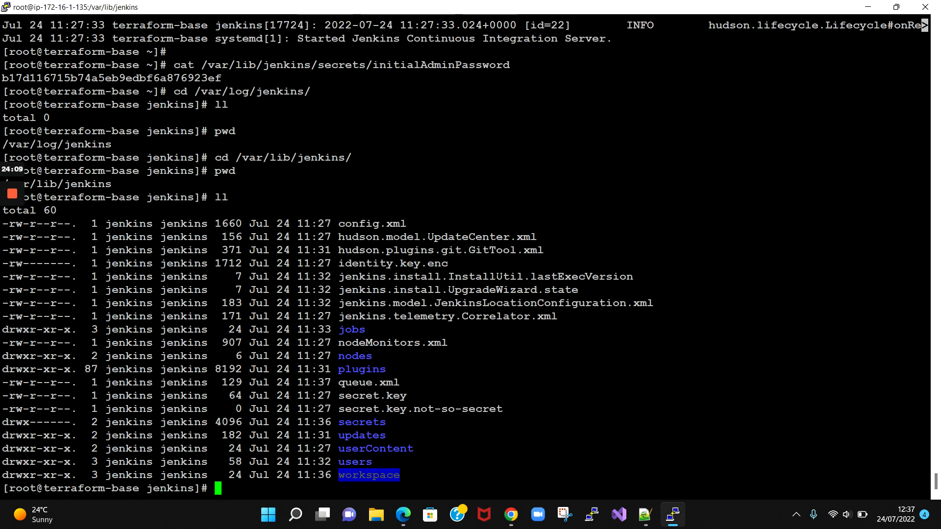
pyautogui.write('cd w')
pyautogui.press('Tab')
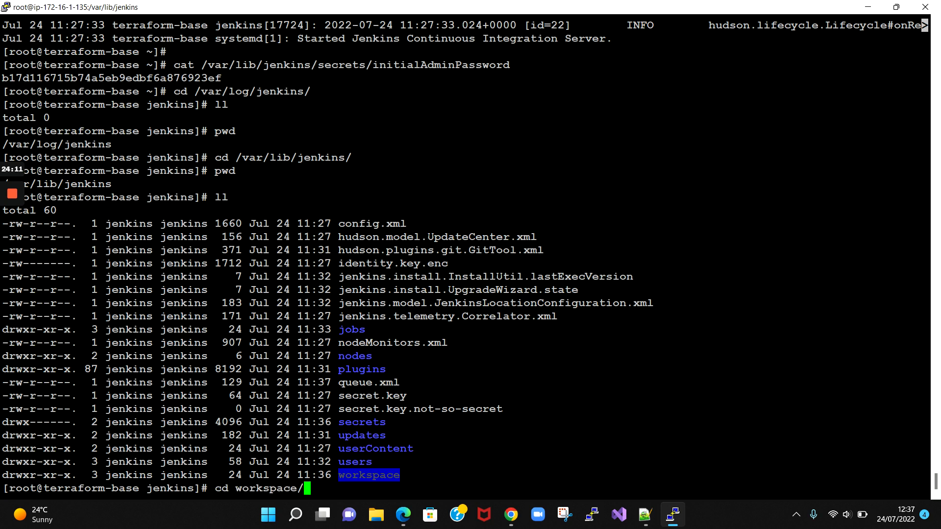
pyautogui.press('Return')
pyautogui.write('ll')
pyautogui.press('Return')
# - Move into the production folder under workspace and list its contents
pyautogui.write('pr')
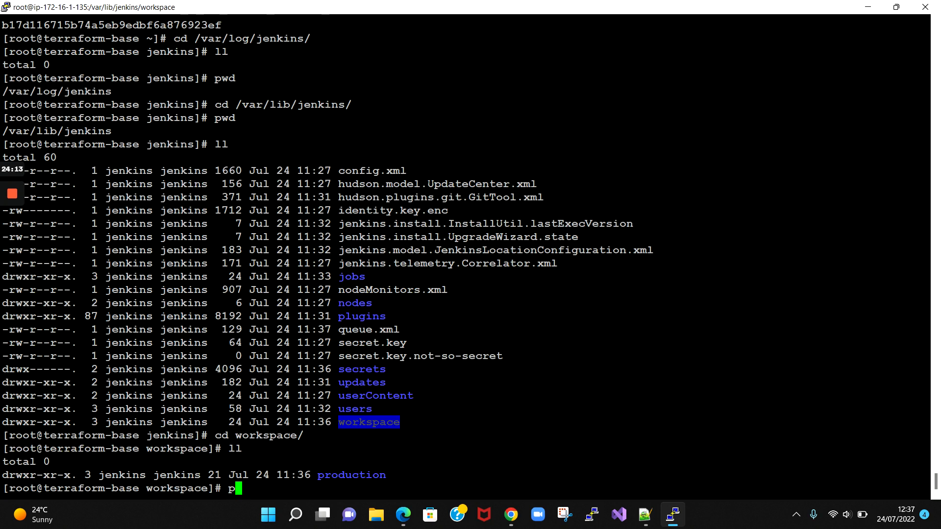
pyautogui.press('Tab')
pyautogui.press('Return')
pyautogui.write('ll')
pyautogui.press('Return')
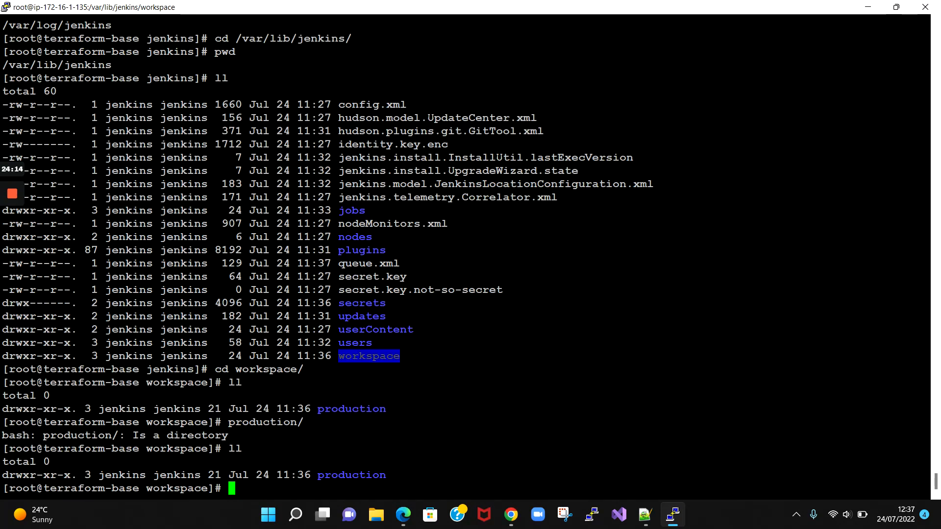
pyautogui.write('cd pr')
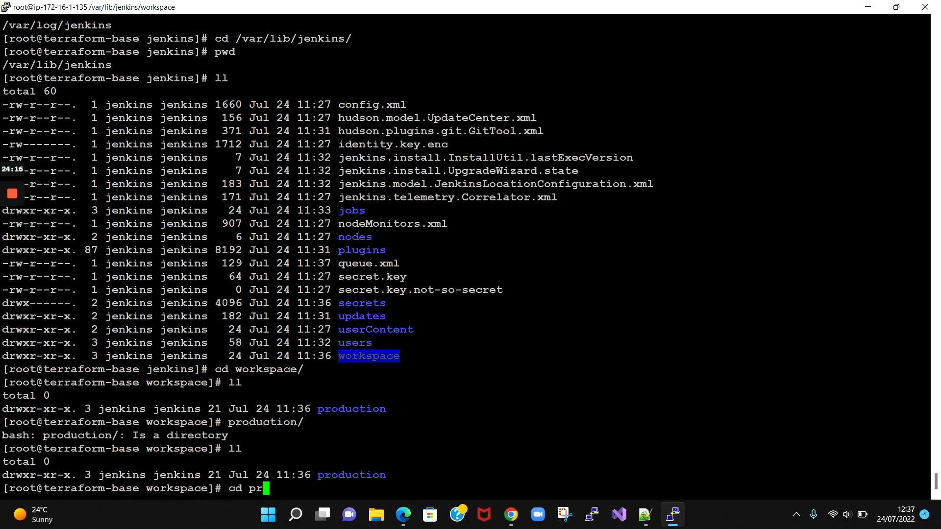
pyautogui.press('Tab')
pyautogui.press('Return')
pyautogui.write('ll')
pyautogui.press('Return')
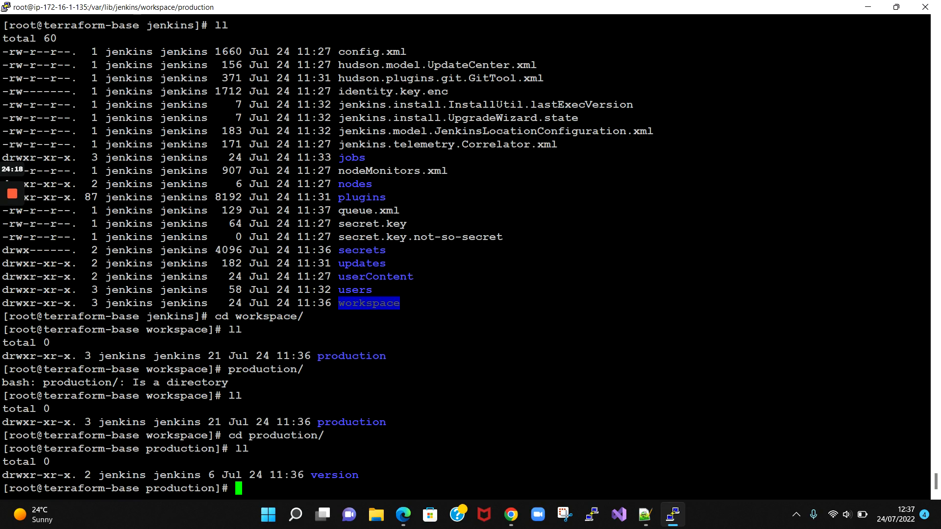
# - Enter the version job folder and confirm it lists as empty
pyautogui.write('cd ver')
pyautogui.press('Tab')
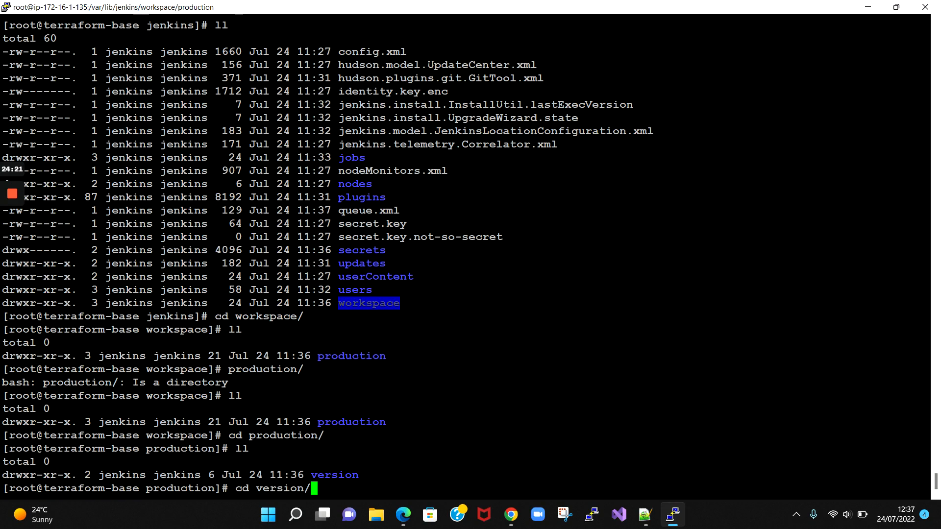
pyautogui.press('Return')
pyautogui.write('ll')
pyautogui.press('Return')
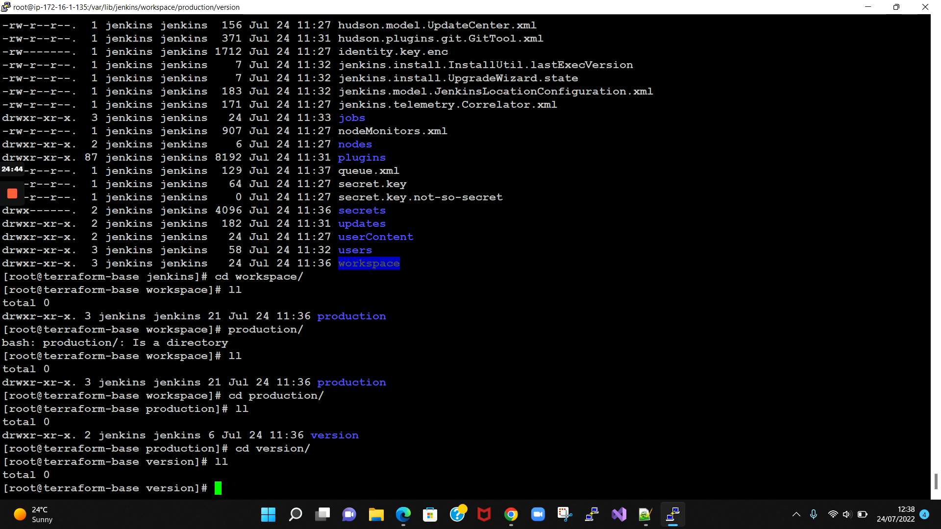
# - Print and highlight the path /var/lib/jenkins/workspace/production/version, then switch back to Chrome
pyautogui.write('pwd')
pyautogui.press('Return')
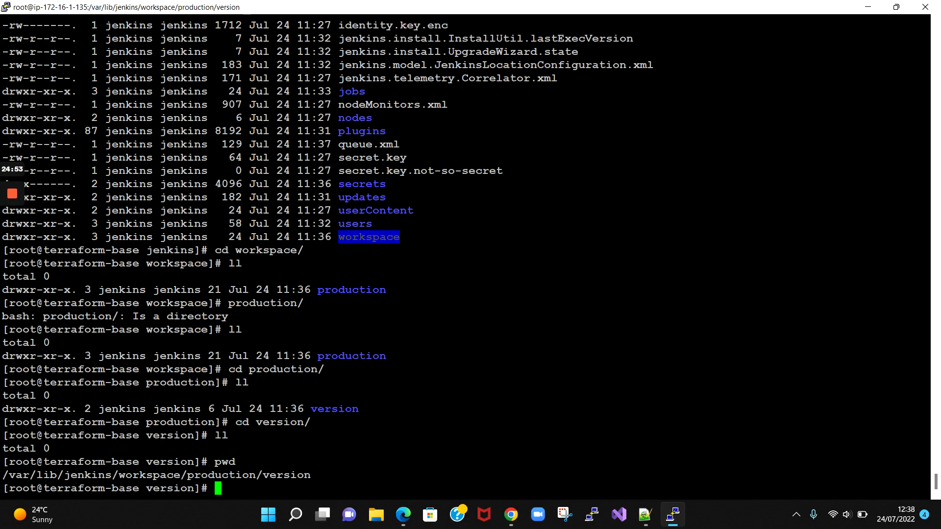
pyautogui.moveTo(181, 475); pyautogui.dragTo(2, 475)
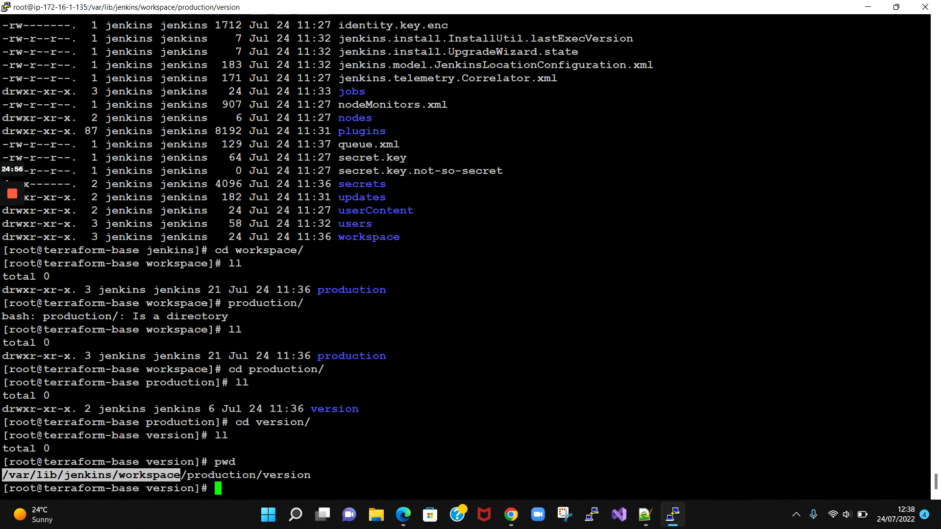
pyautogui.moveTo(181, 474); pyautogui.dragTo(1, 475)
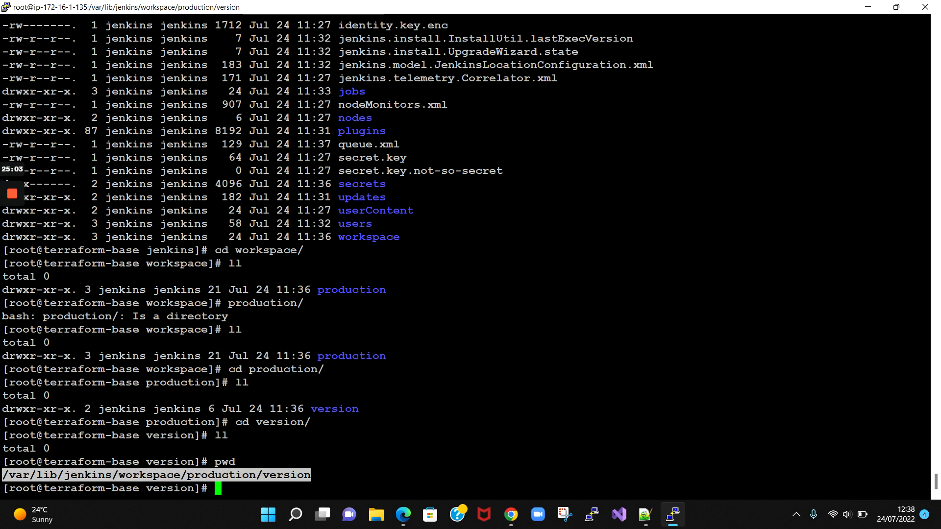
pyautogui.click(4, 475)
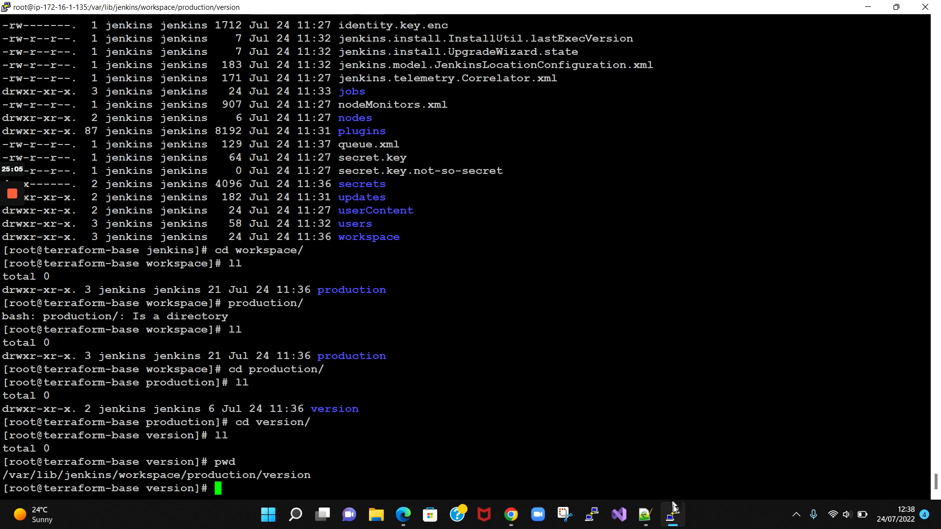
pyautogui.hotkey('alt', 'Tab')
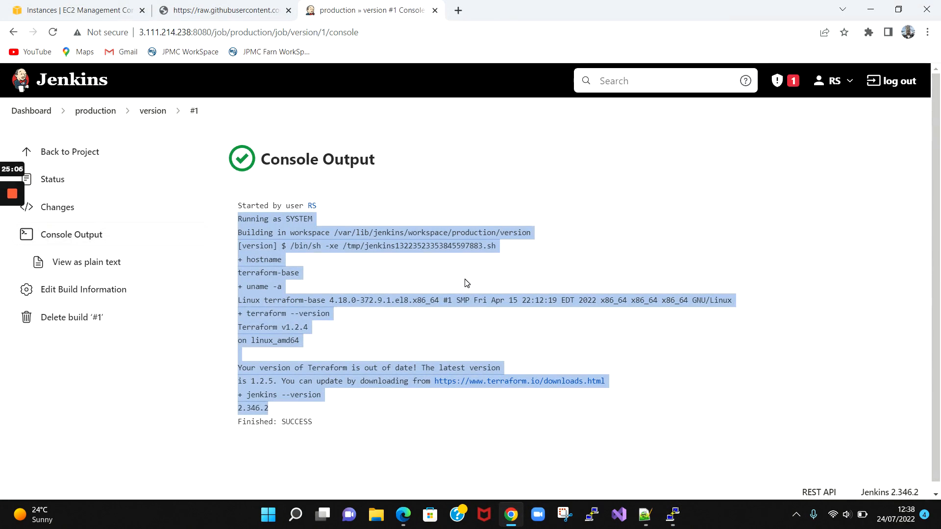
pyautogui.click(467, 283)
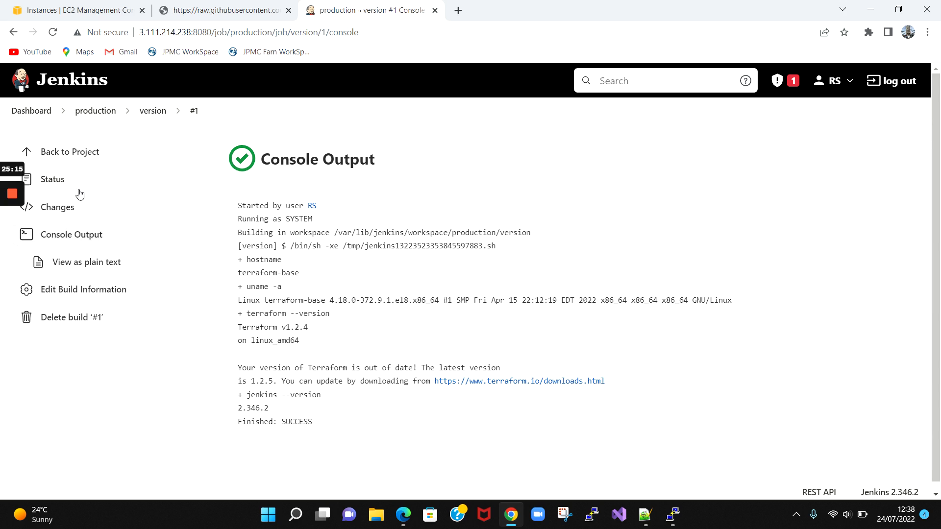
pyautogui.moveTo(12, 195)
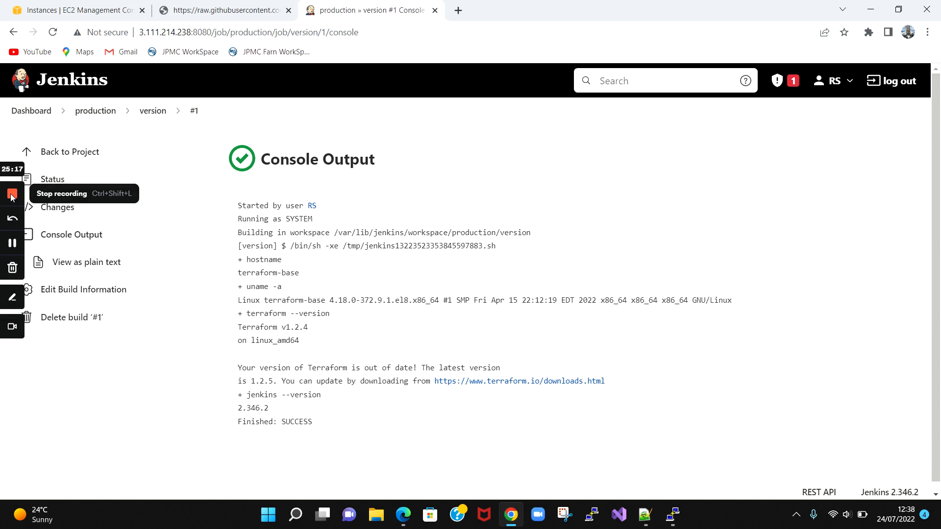